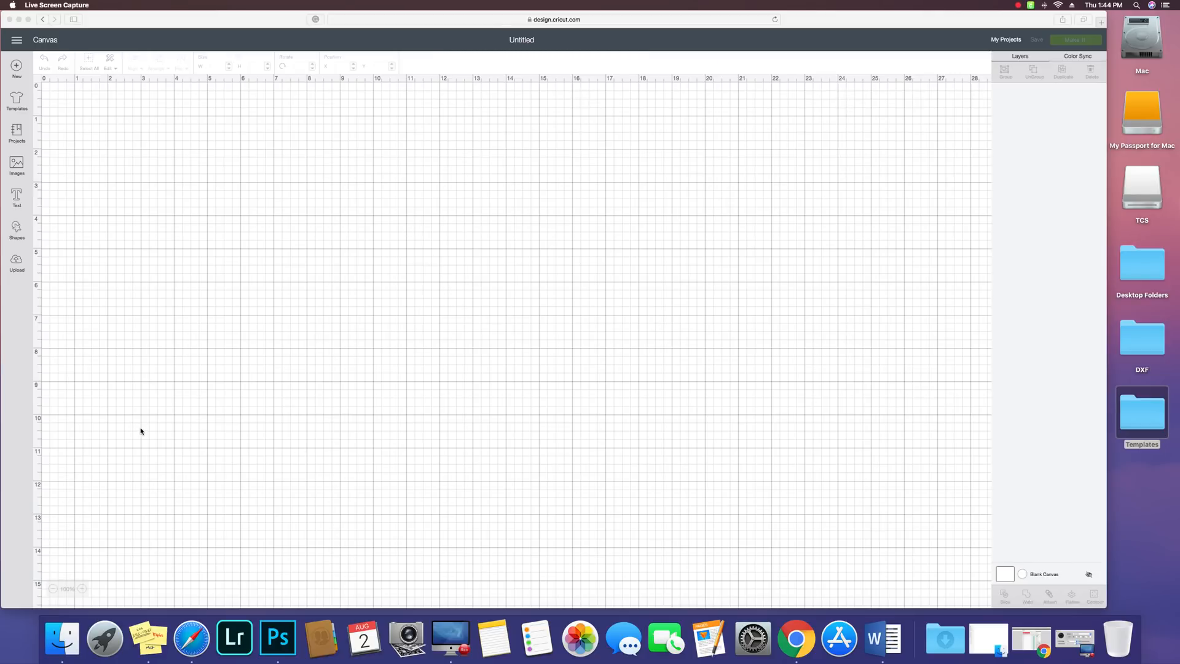
{"action": "left_click", "coordinate": [17, 260]}
{"action": "left_click", "coordinate": [319, 265]}
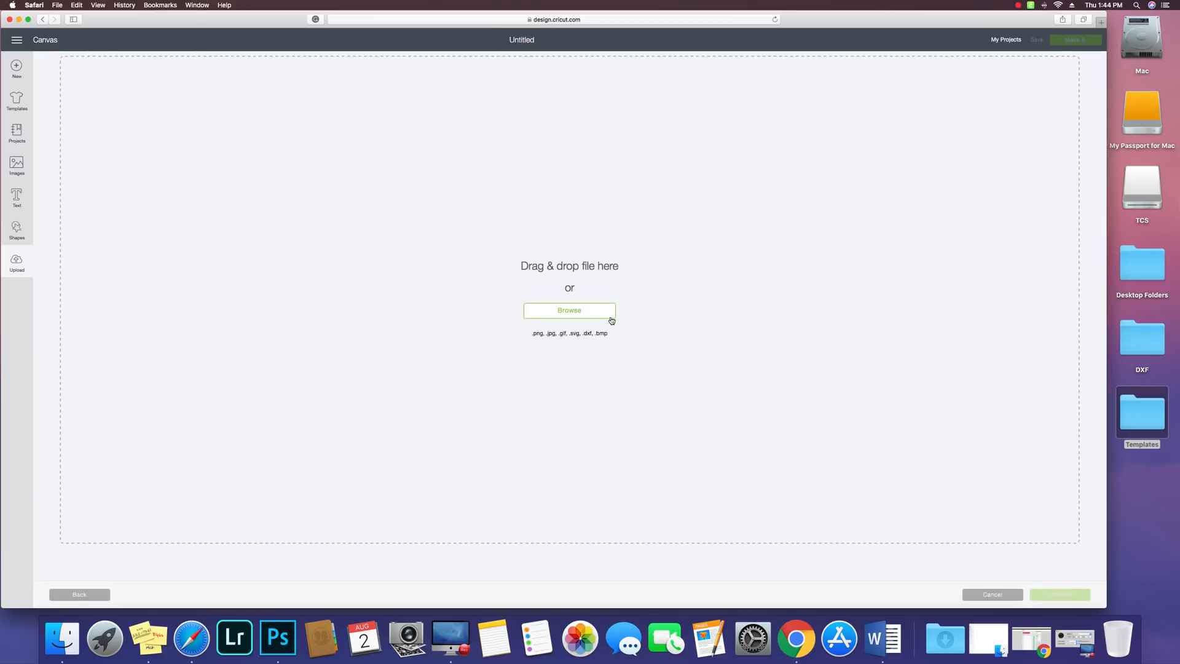
{"action": "left_click", "coordinate": [612, 320]}
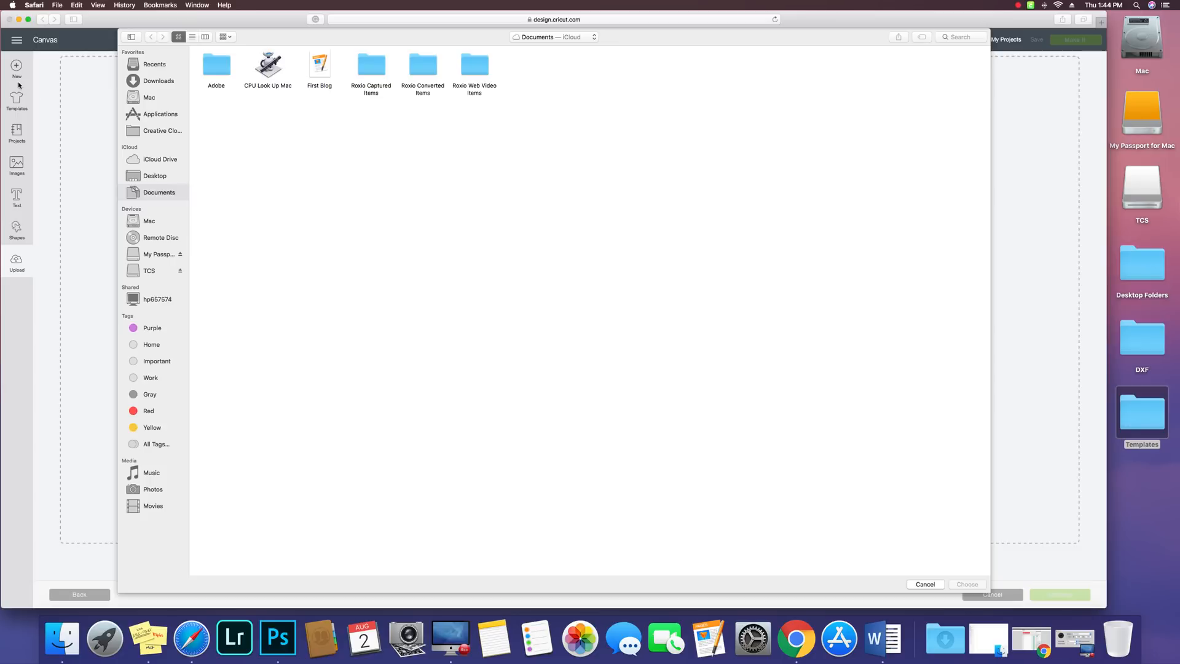
{"action": "left_click", "coordinate": [925, 584]}
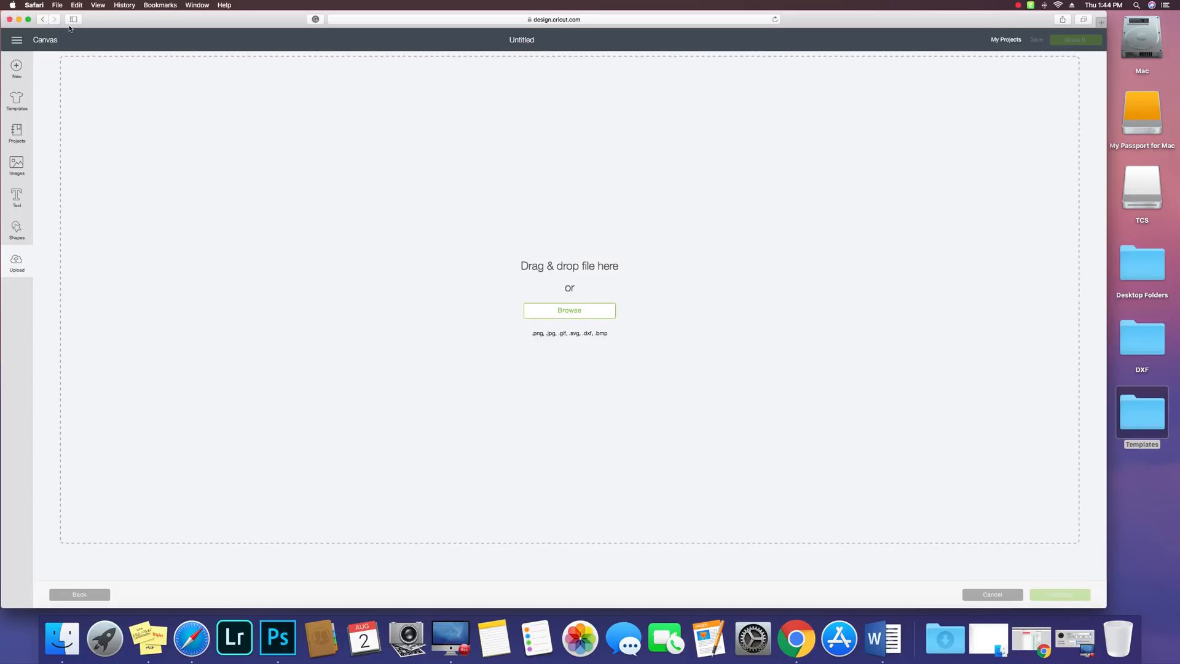
{"action": "left_click", "coordinate": [16, 68]}
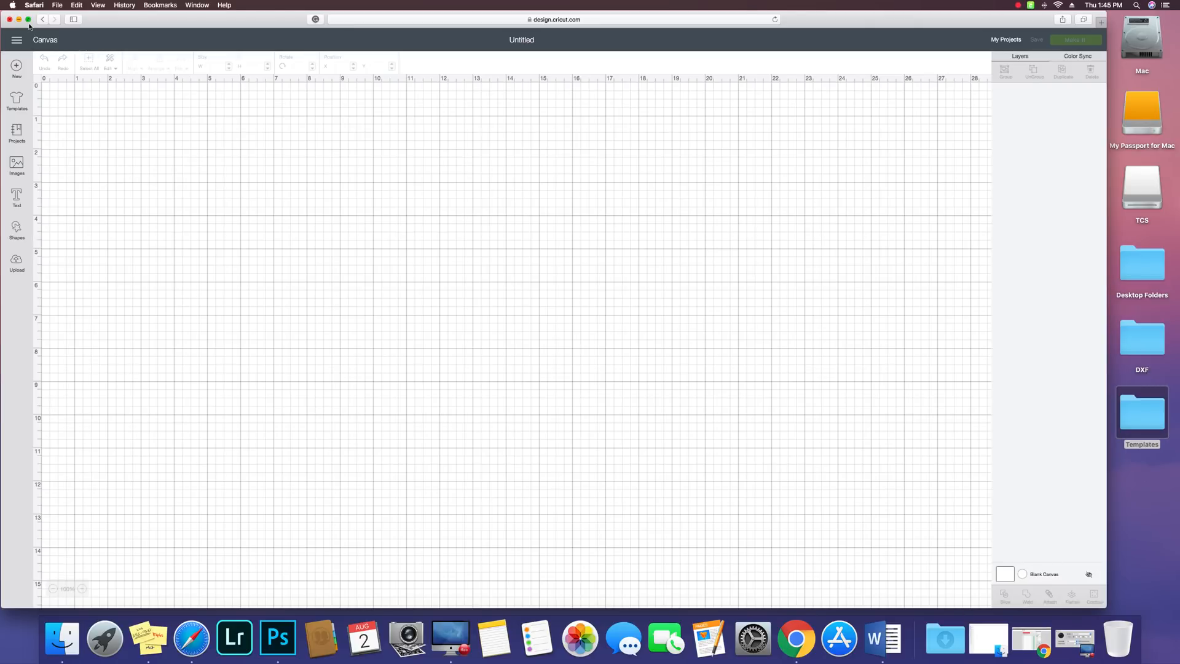
Step: Start an image upload and browse to Desktop > Desktop Folders > All SVG > Paper Flower Templates
{"action": "left_click", "coordinate": [17, 263]}
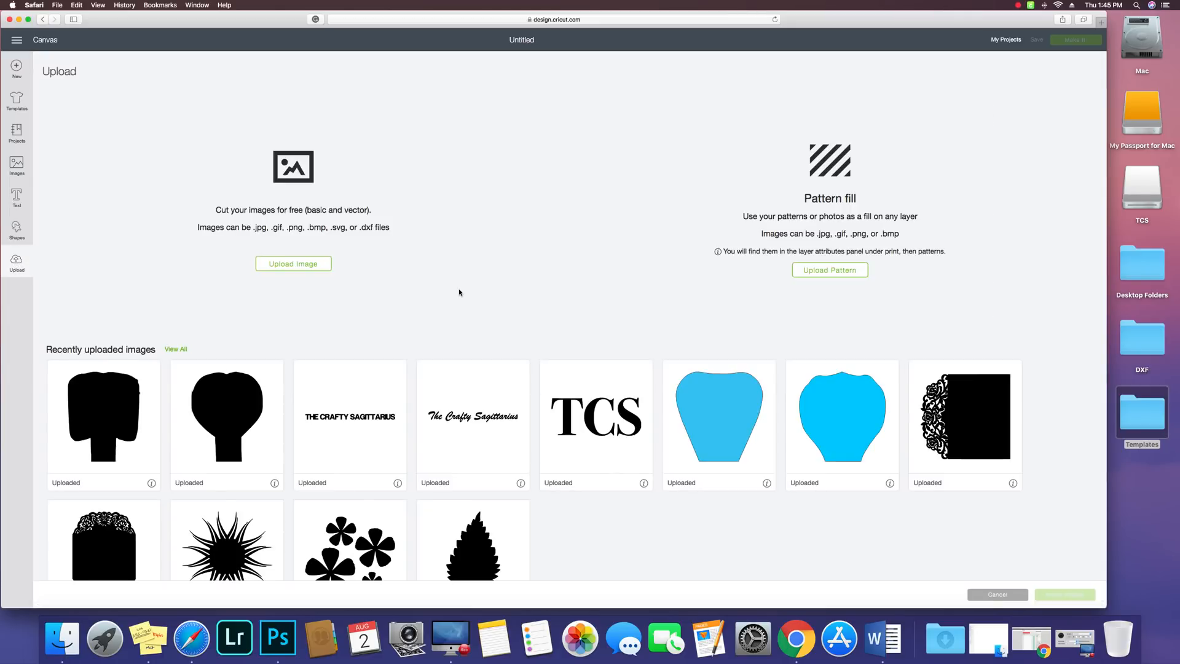
{"action": "left_click", "coordinate": [310, 270]}
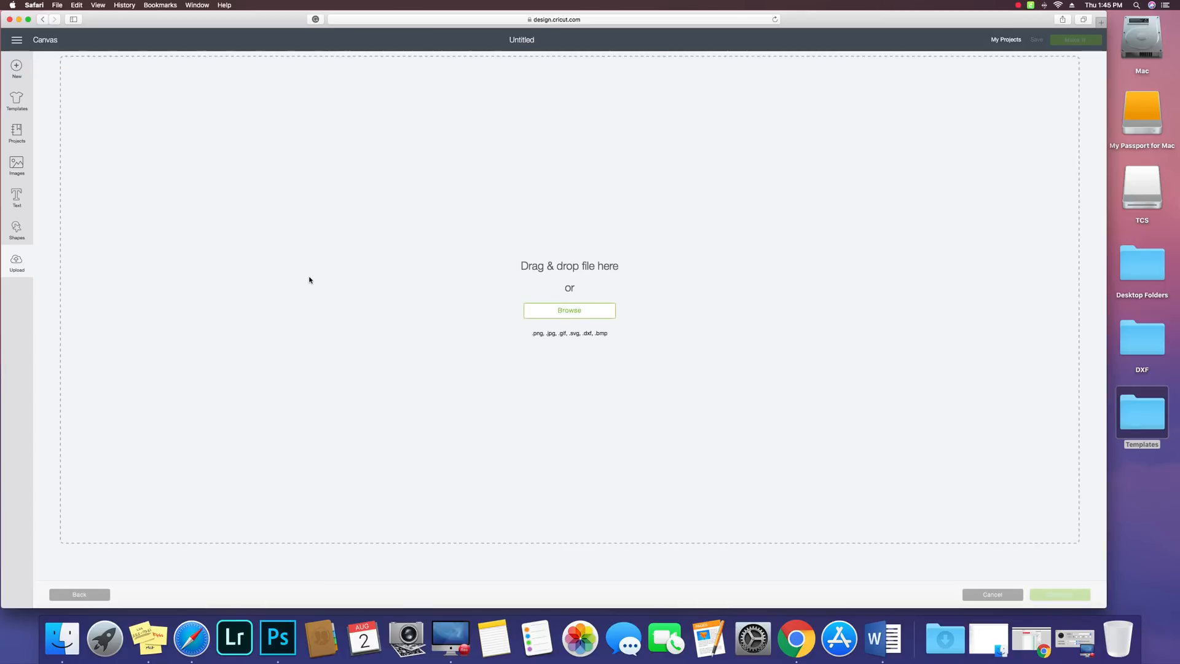
{"action": "left_click", "coordinate": [591, 315]}
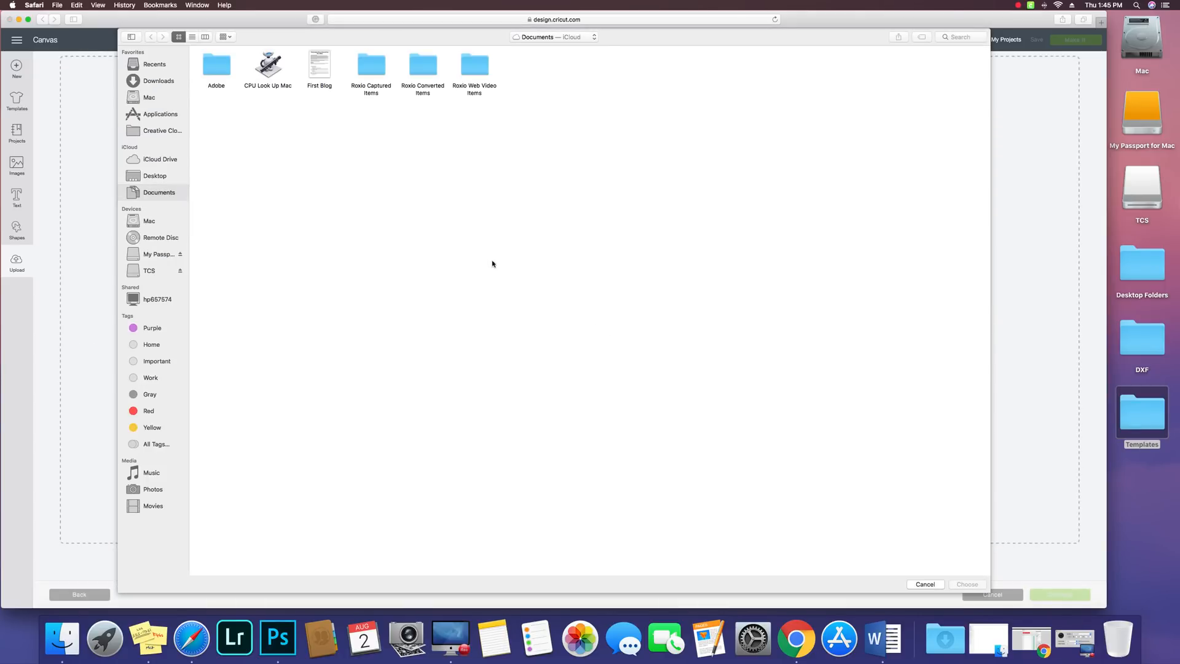
{"action": "left_click", "coordinate": [153, 178]}
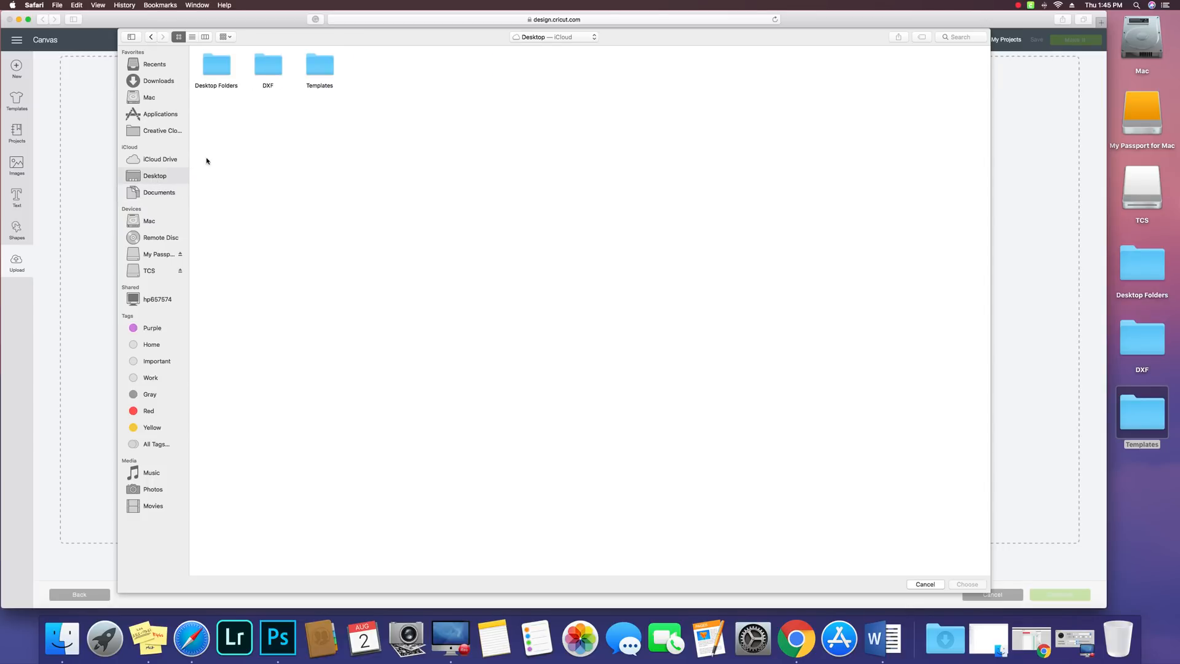
{"action": "left_click", "coordinate": [225, 69]}
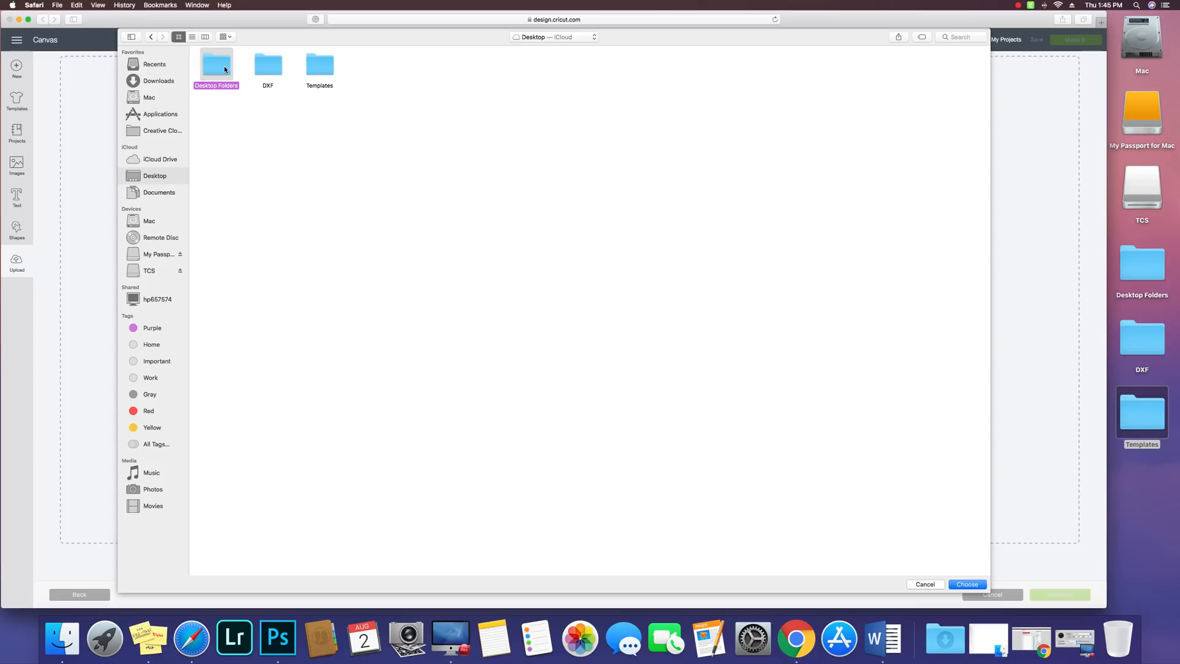
{"action": "double_click", "coordinate": [233, 71]}
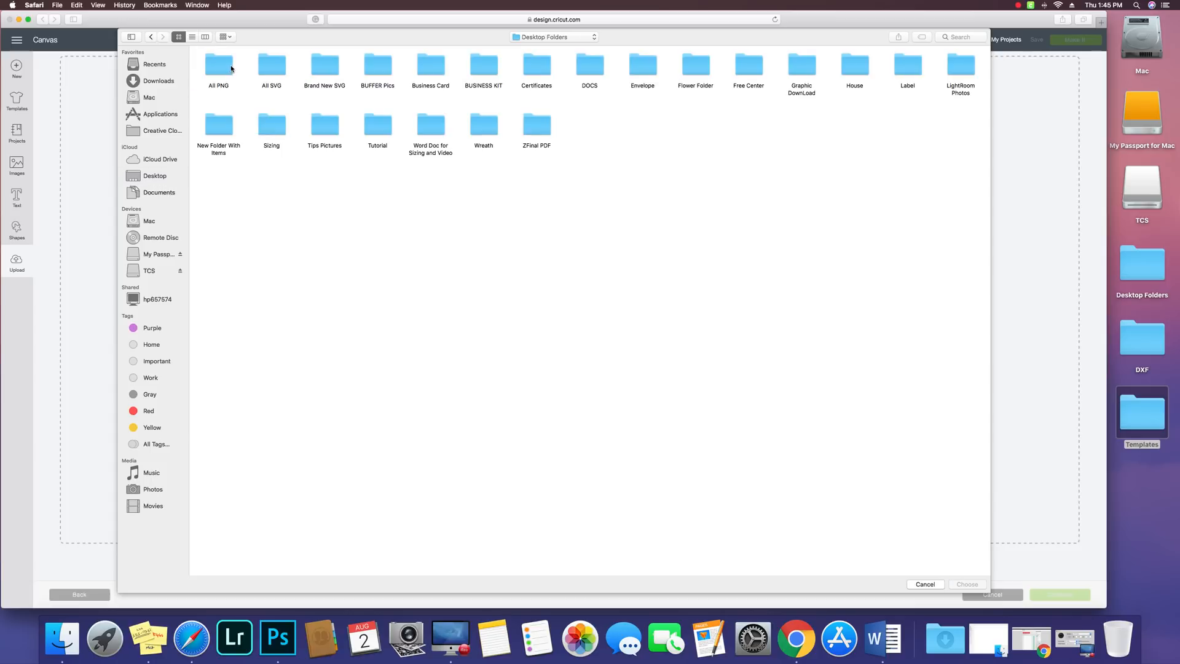
{"action": "double_click", "coordinate": [280, 69]}
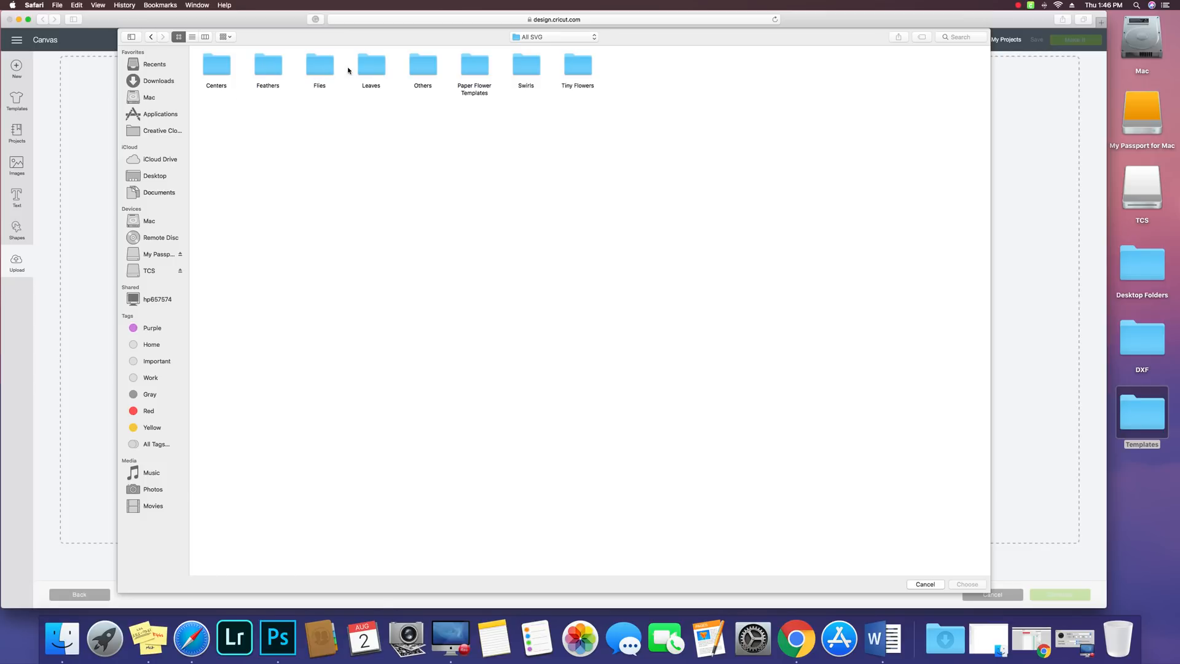
{"action": "left_click", "coordinate": [479, 68]}
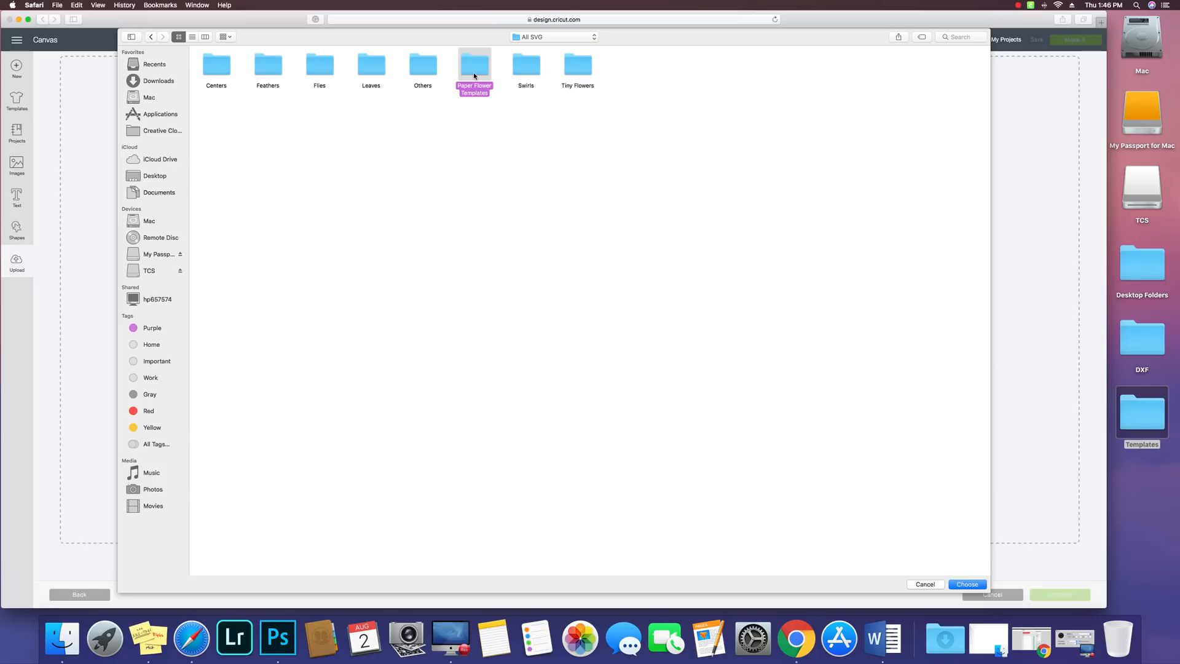
{"action": "double_click", "coordinate": [473, 72]}
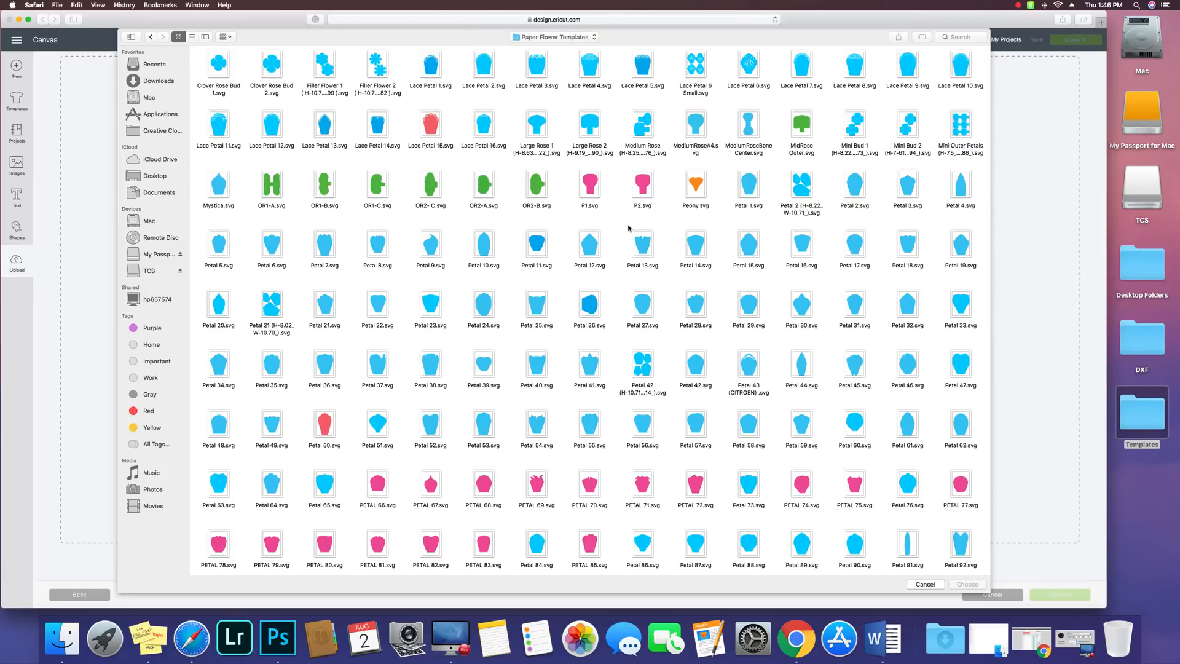
Step: Upload Petal 13.svg under the image name Petal 13 and insert it onto the canvas
{"action": "left_click", "coordinate": [644, 253]}
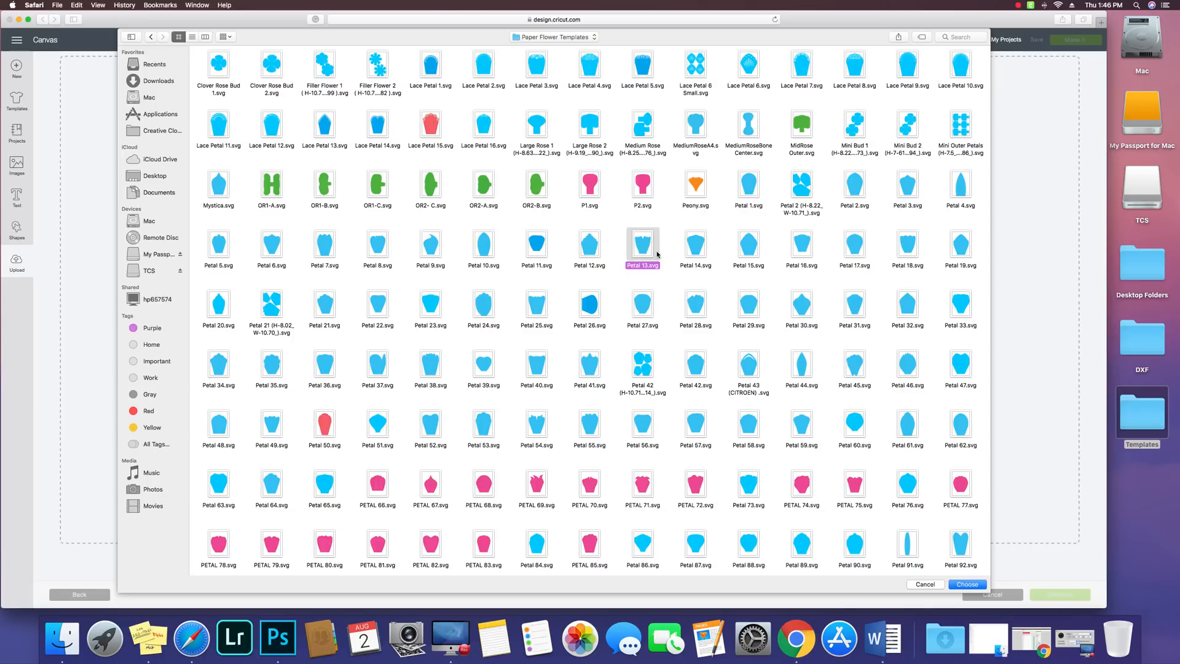
{"action": "left_click", "coordinate": [968, 585]}
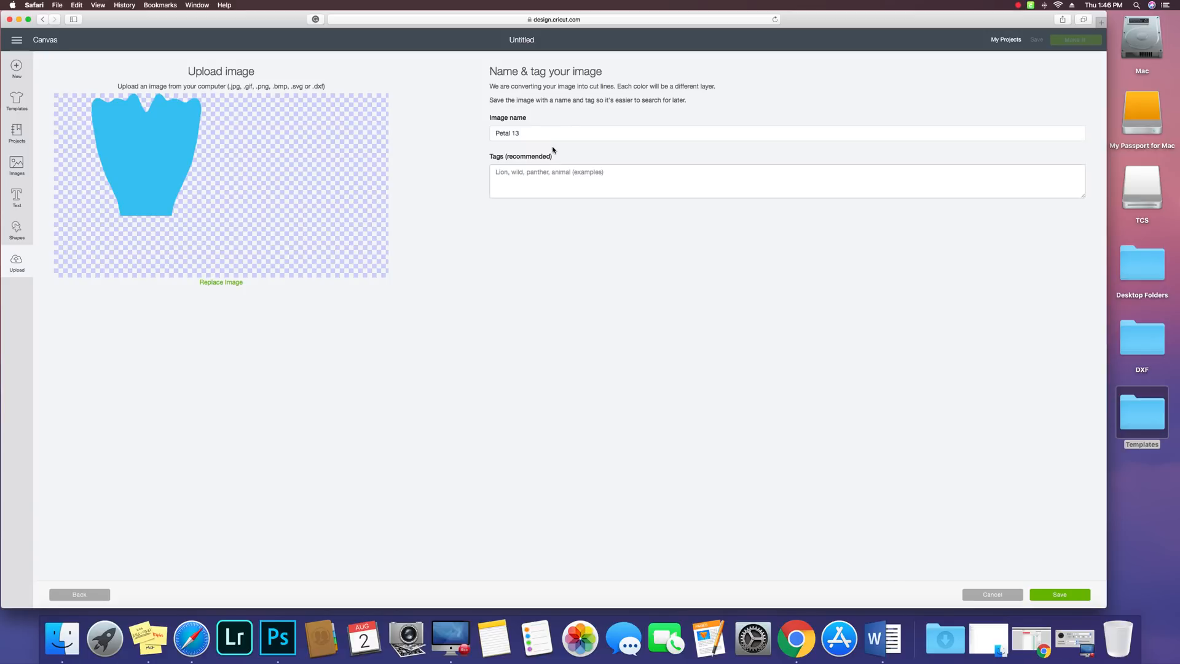
{"action": "left_click", "coordinate": [1062, 602]}
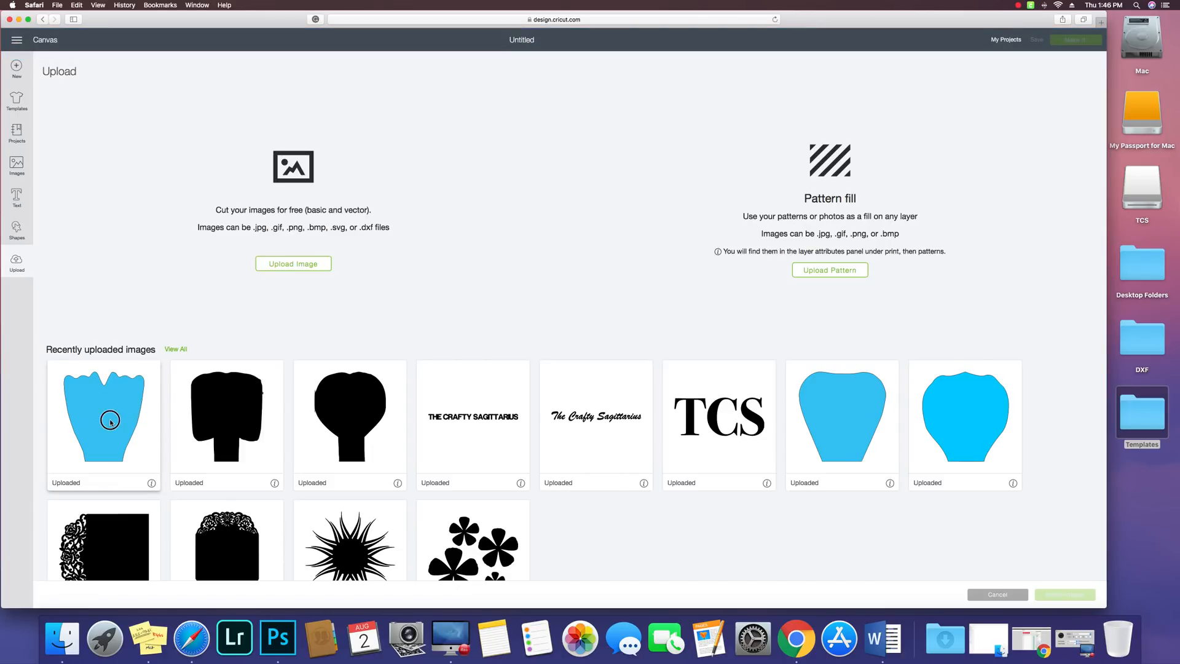
{"action": "left_click", "coordinate": [122, 413]}
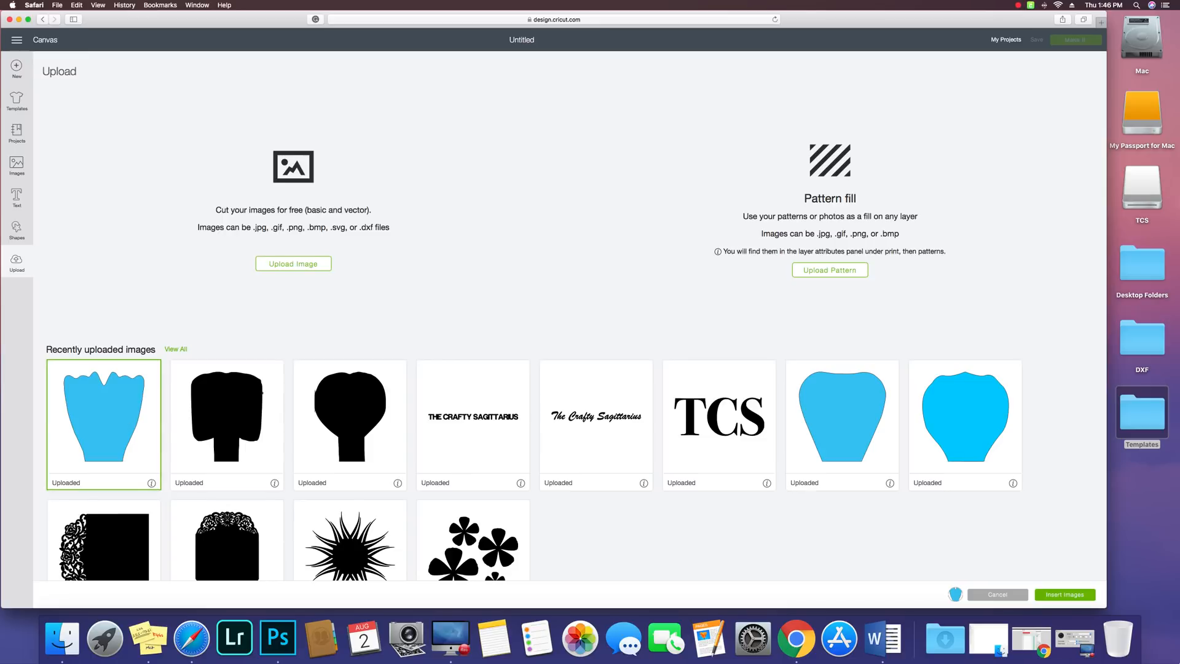
{"action": "left_click", "coordinate": [1065, 594]}
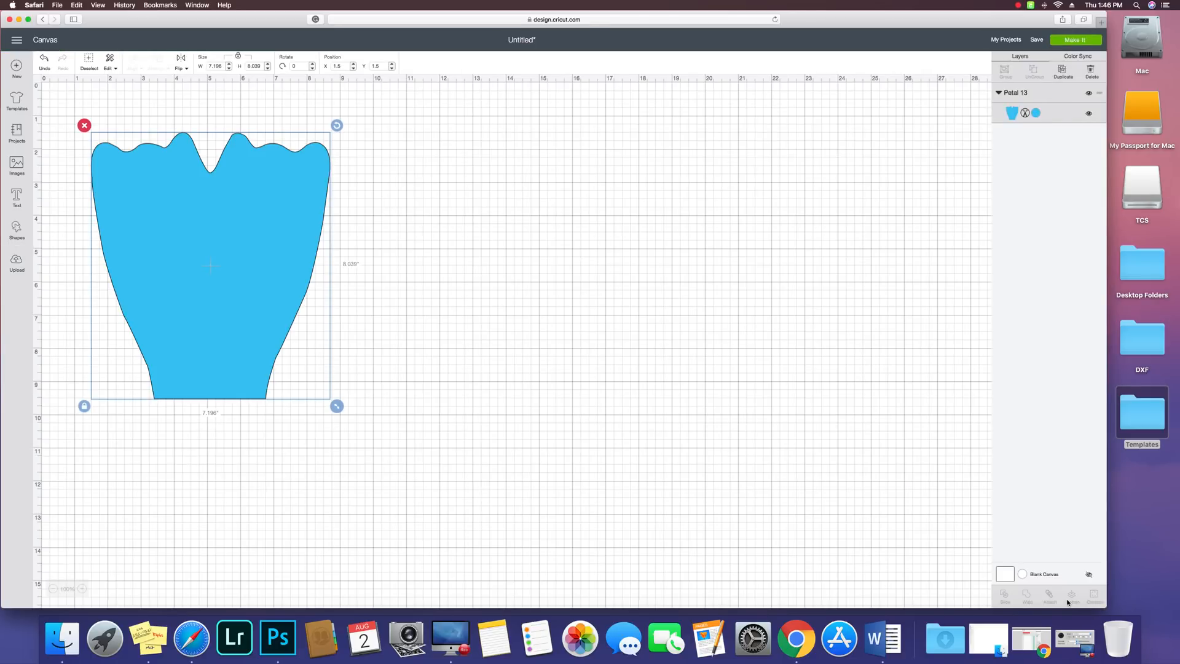
Step: Move the petal away from the canvas corner to about X 5.1, Y 2.2
{"action": "left_click_drag", "start_coordinate": [237, 269], "coordinate": [382, 295]}
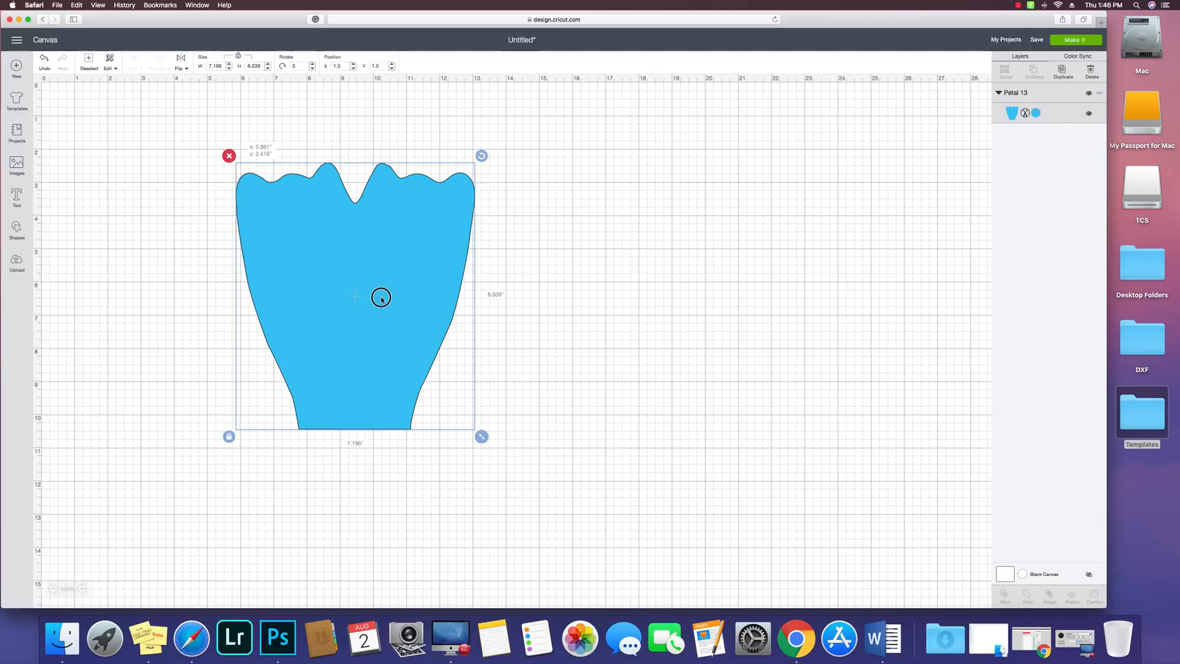
{"action": "left_click", "coordinate": [522, 266]}
{"action": "left_click", "coordinate": [408, 273]}
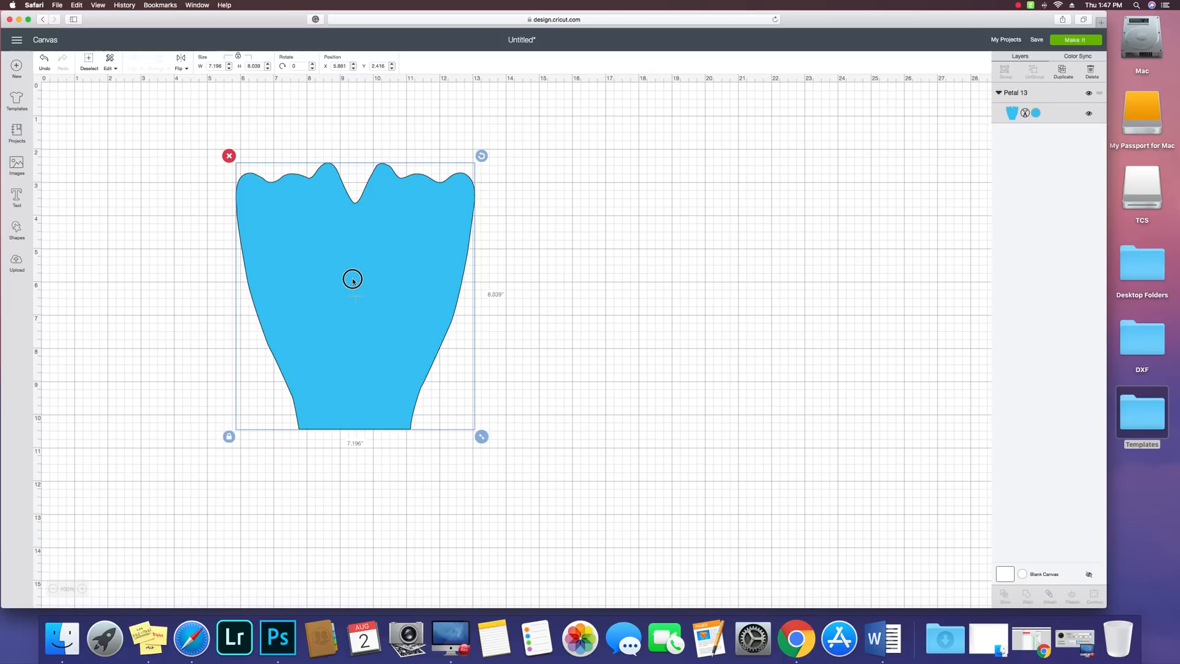
{"action": "left_click_drag", "start_coordinate": [351, 277], "coordinate": [329, 274]}
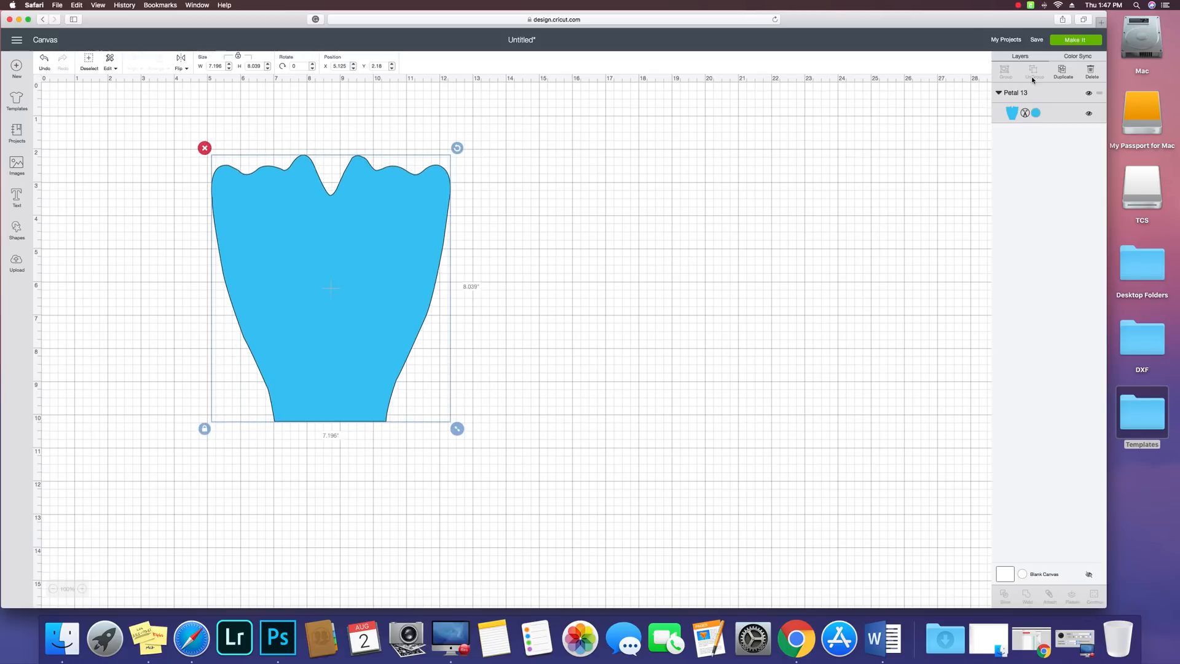
Step: Duplicate the petal, then hide the original and collapse its layer group
{"action": "left_click", "coordinate": [1062, 79]}
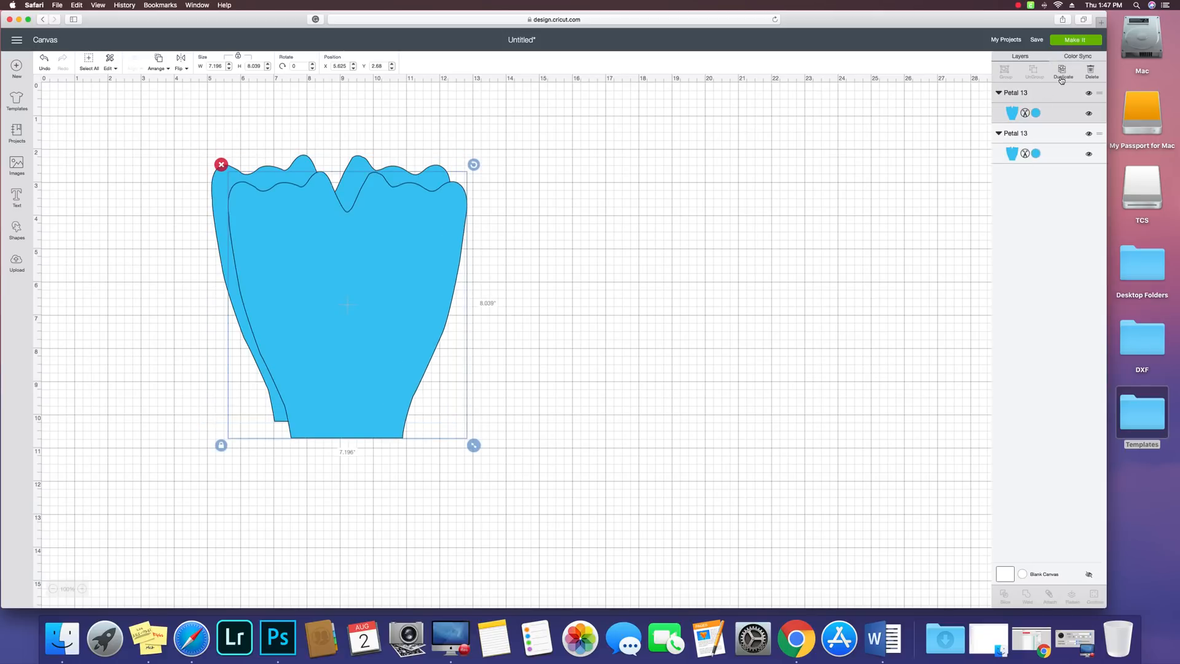
{"action": "left_click", "coordinate": [1089, 135]}
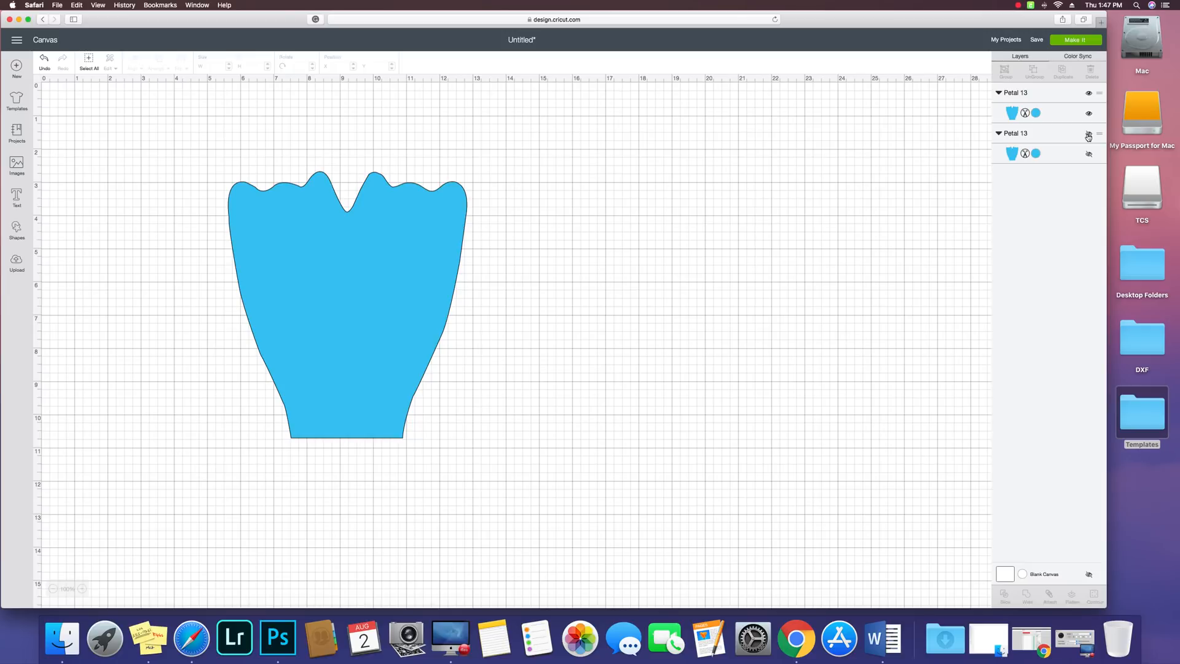
{"action": "left_click", "coordinate": [999, 133]}
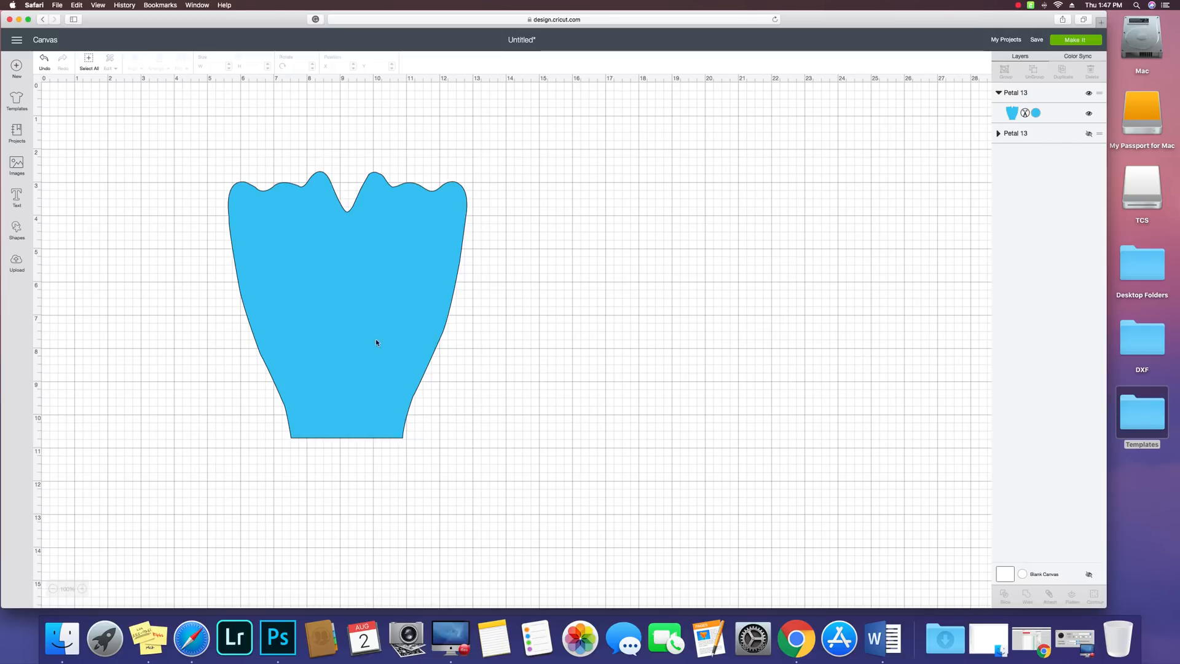
Step: Move the copied petal to about X 7.4, Y 2.5, and redisplay the original at about X 17.6, Y 2.9
{"action": "left_click_drag", "start_coordinate": [371, 311], "coordinate": [430, 291]}
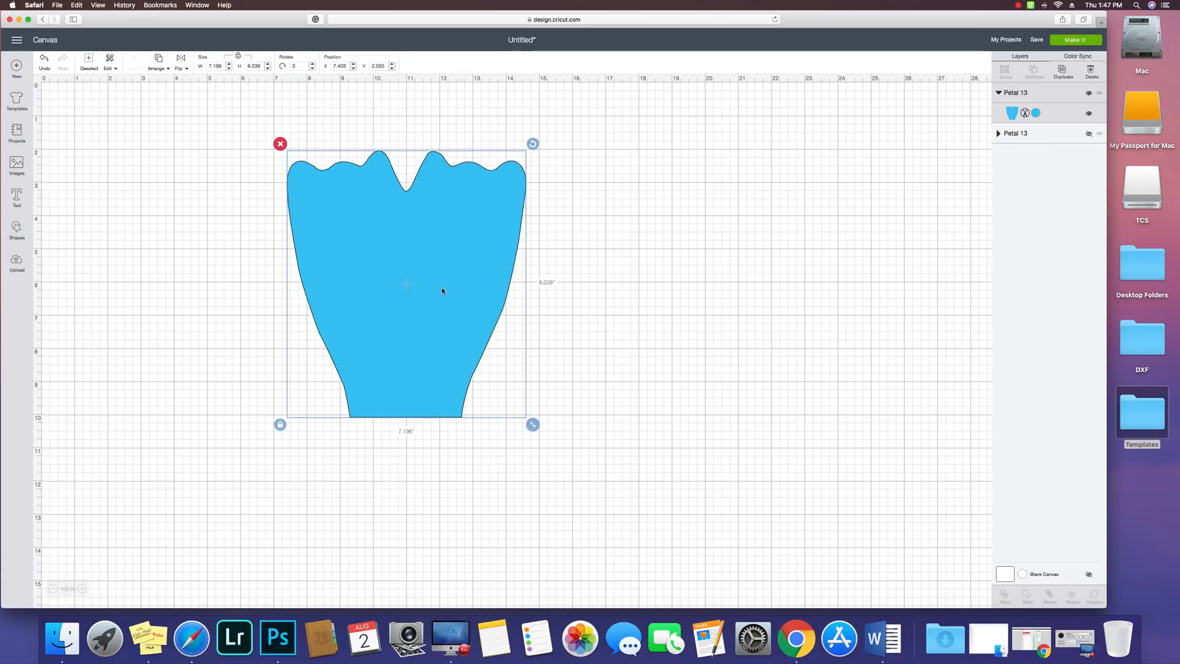
{"action": "left_click_drag", "start_coordinate": [416, 256], "coordinate": [431, 298]}
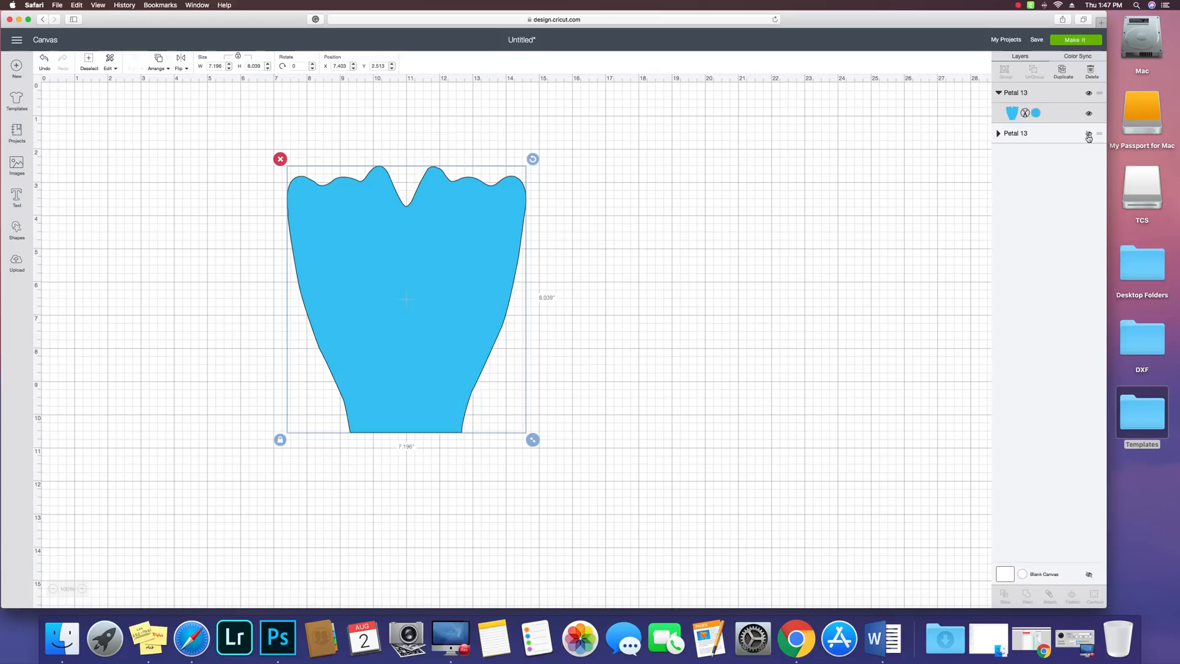
{"action": "left_click", "coordinate": [1089, 135]}
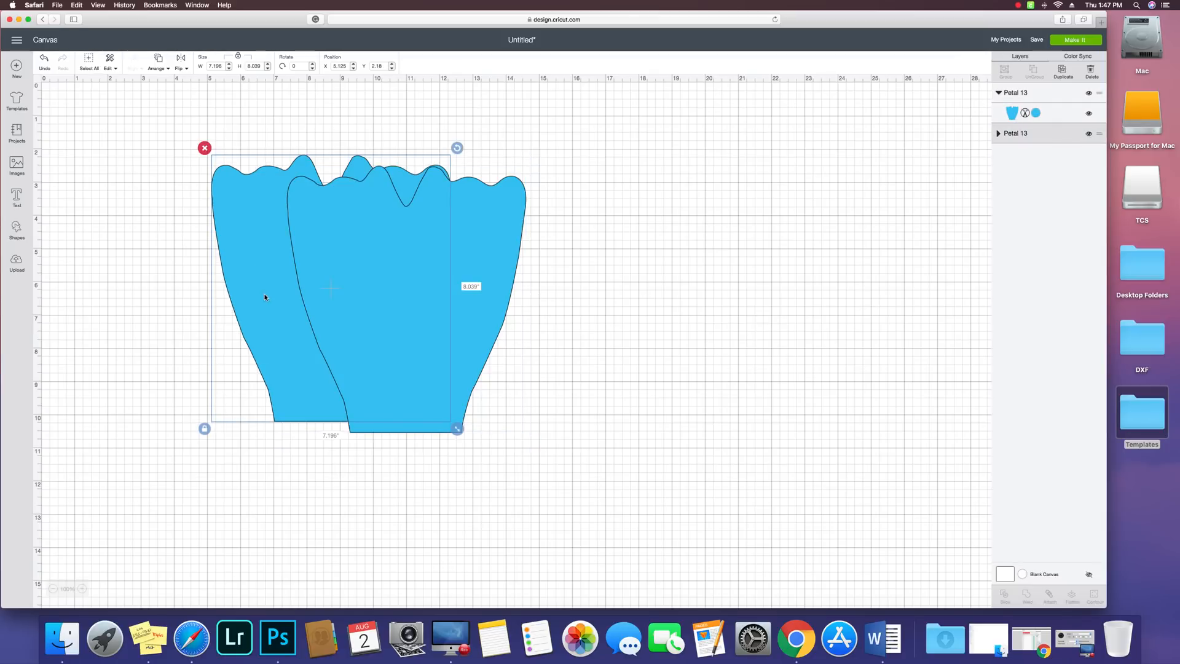
{"action": "left_click_drag", "start_coordinate": [264, 297], "coordinate": [682, 319]}
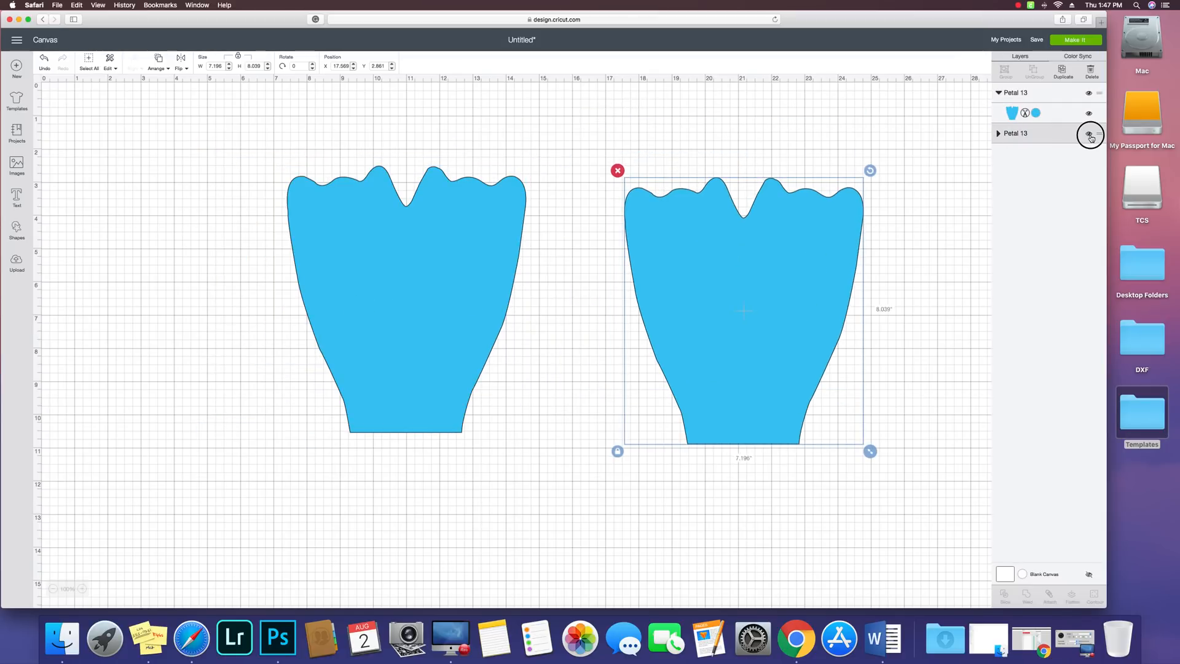
Step: Hide the original petal again so that only the copy is shown, and clear the selection
{"action": "left_click", "coordinate": [1089, 135]}
{"action": "left_click", "coordinate": [408, 260]}
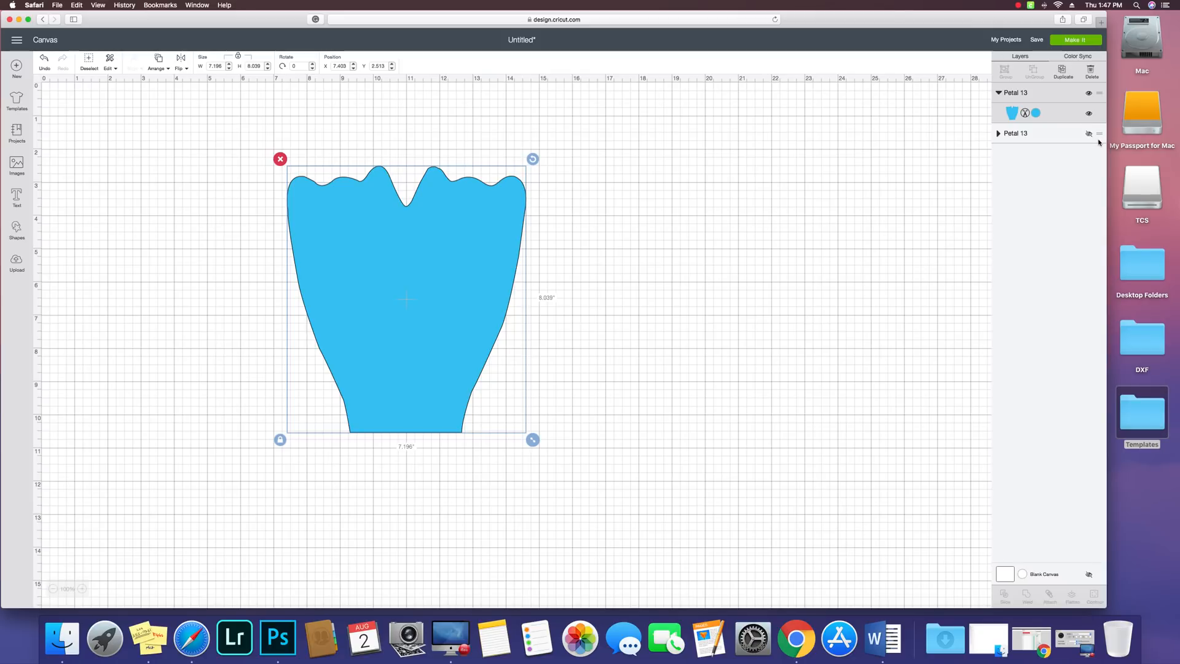
{"action": "left_click", "coordinate": [1089, 134]}
{"action": "left_click", "coordinate": [1090, 134]}
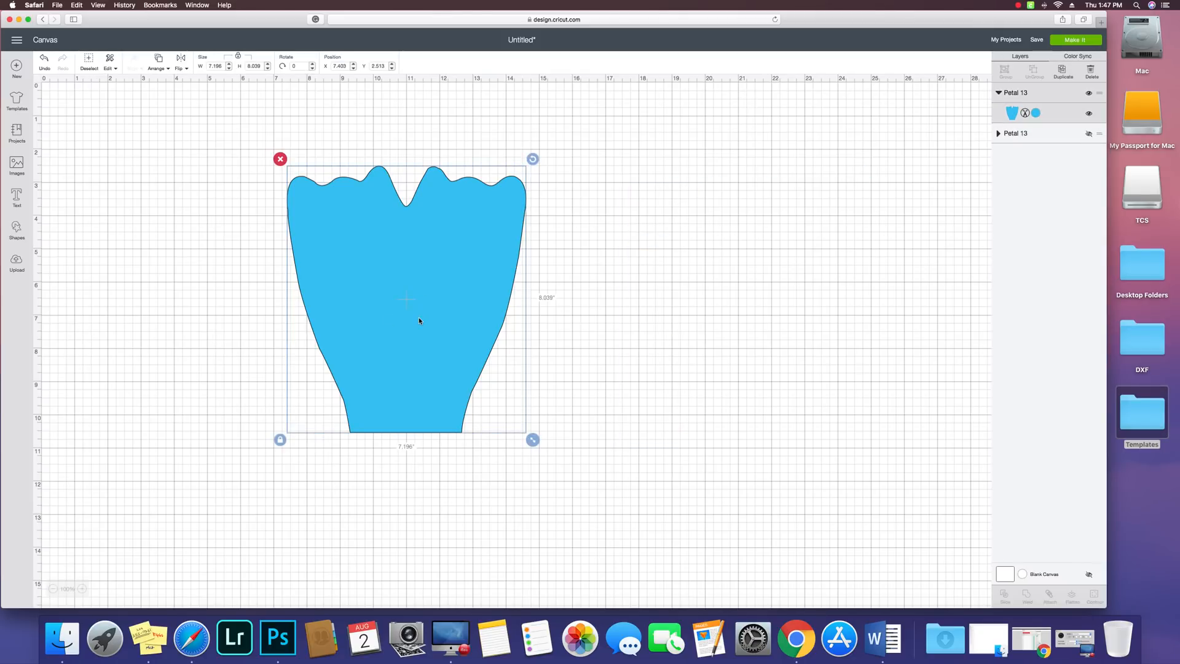
{"action": "left_click", "coordinate": [553, 288]}
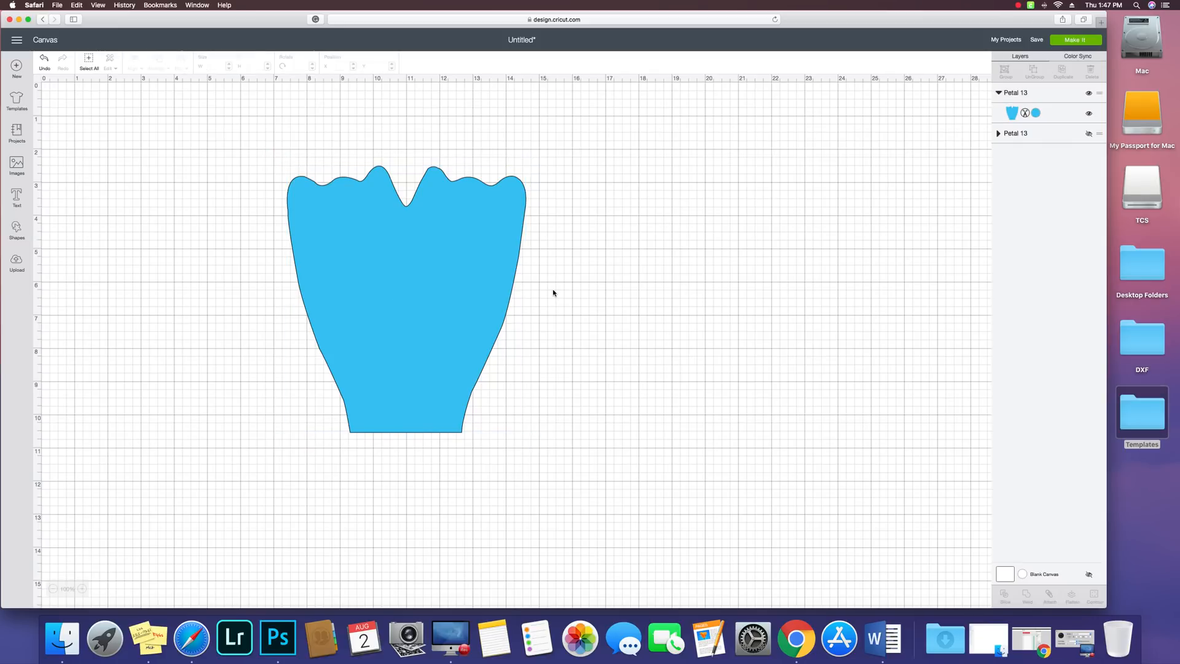
Step: Move the visible petal to the canvas origin, at about X 0.03, Y 0, and deselect it
{"action": "left_click", "coordinate": [437, 330]}
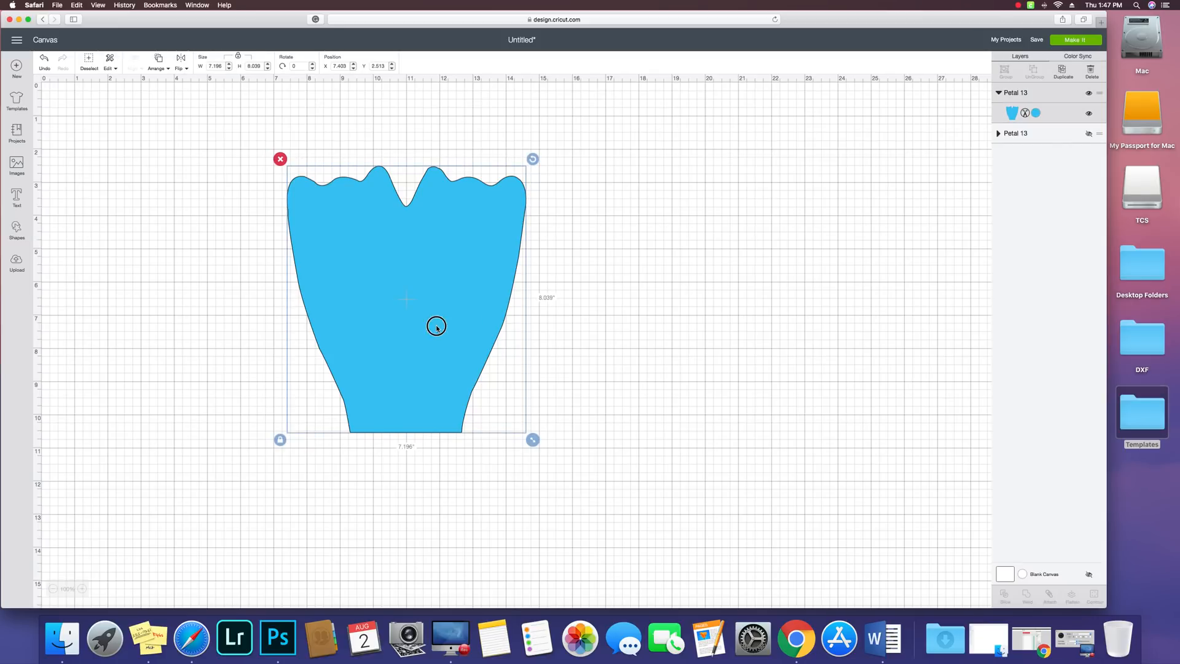
{"action": "left_click_drag", "start_coordinate": [436, 328], "coordinate": [296, 283]}
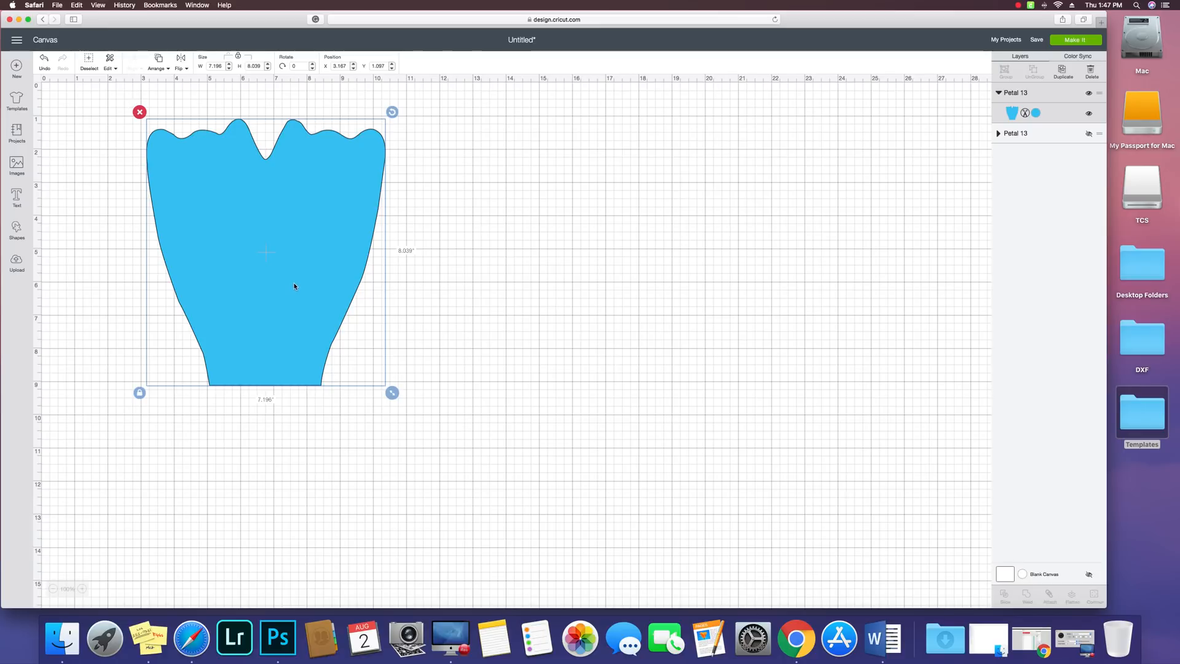
{"action": "left_click_drag", "start_coordinate": [300, 291], "coordinate": [216, 273]}
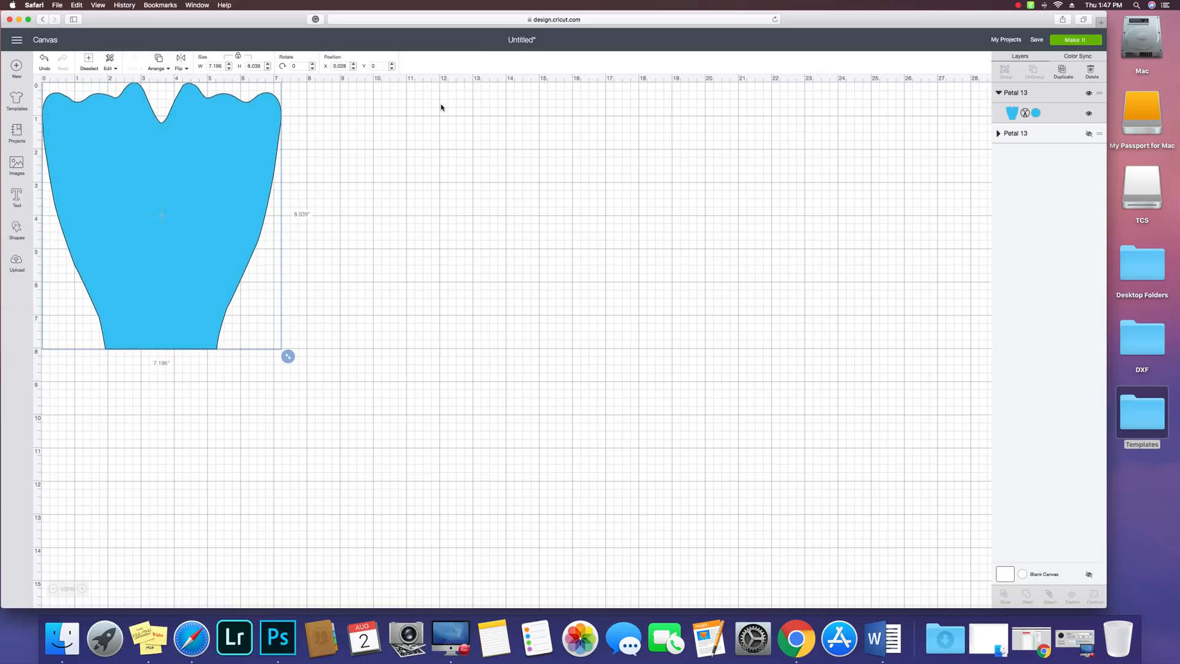
{"action": "left_click", "coordinate": [445, 185]}
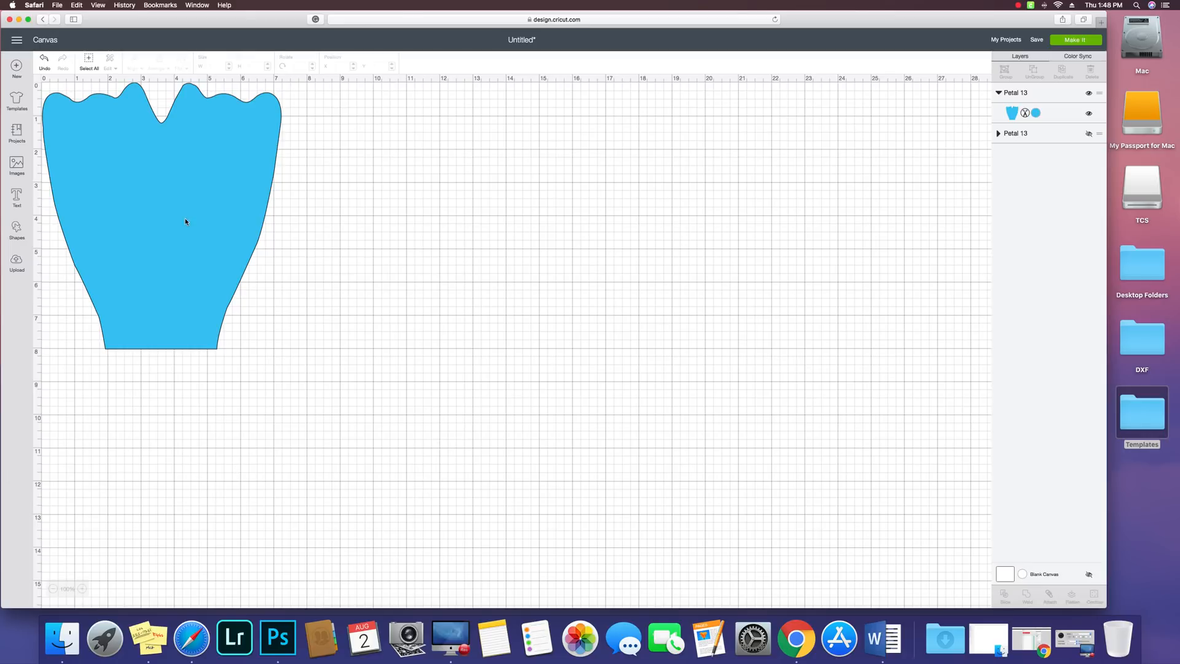
Step: Move the visible petal out to mid-canvas and back to the ruler origin at X 0, Y 0
{"action": "left_click_drag", "start_coordinate": [186, 222], "coordinate": [482, 312]}
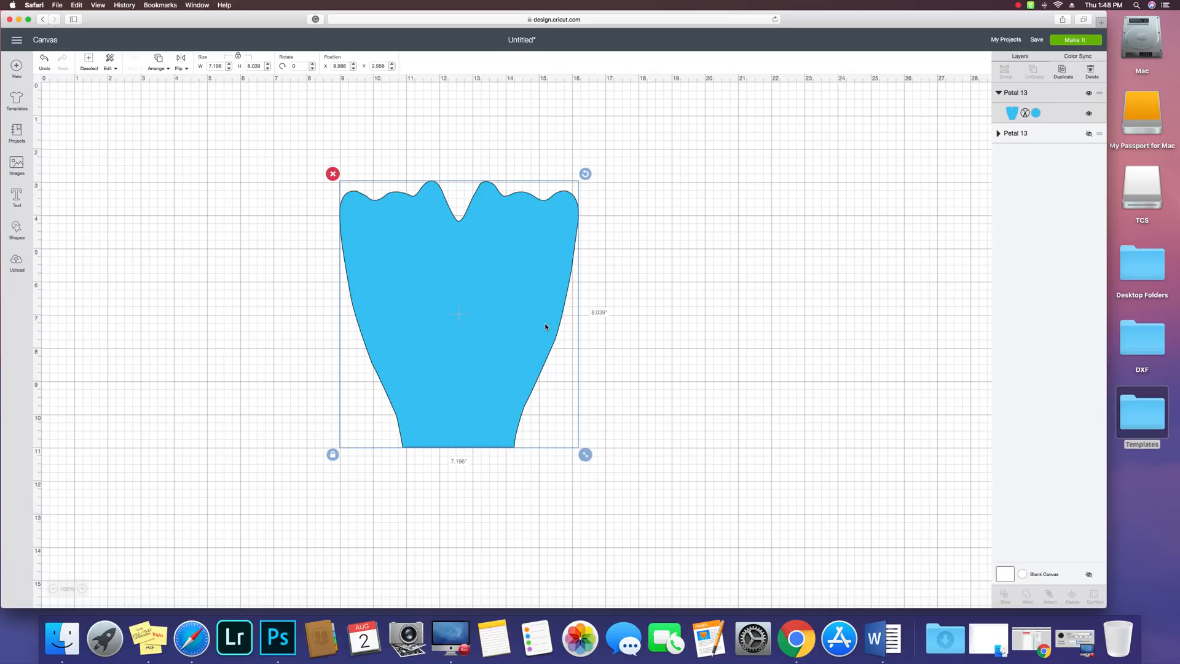
{"action": "left_click_drag", "start_coordinate": [543, 330], "coordinate": [238, 233]}
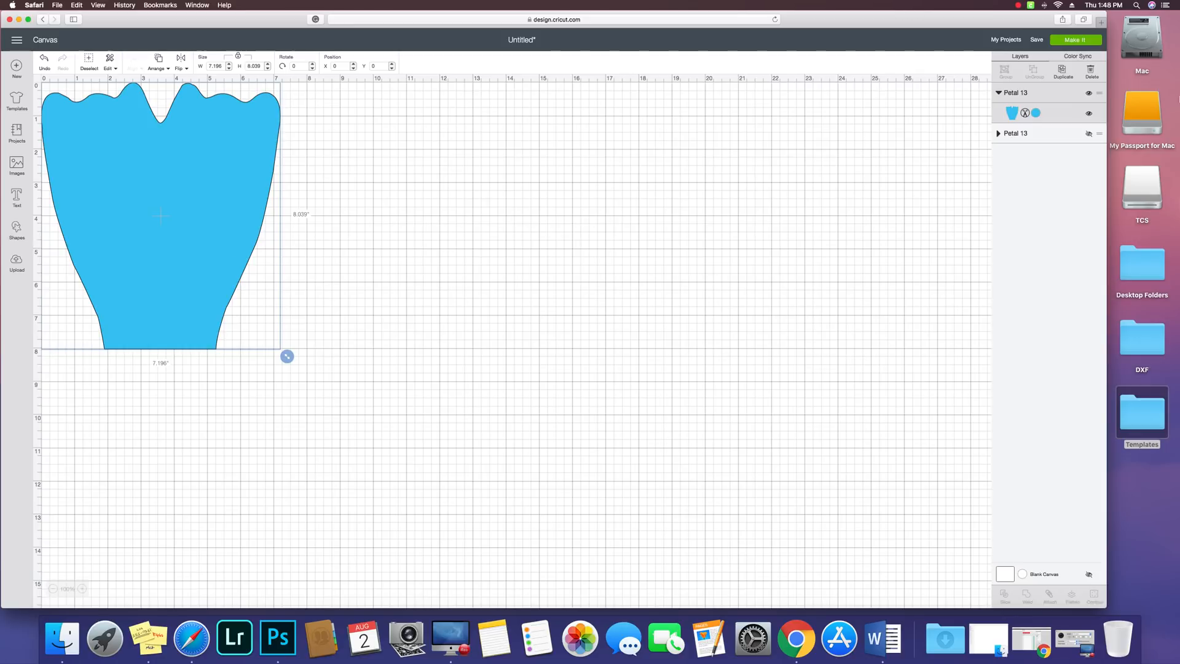
{"action": "left_click", "coordinate": [1066, 75]}
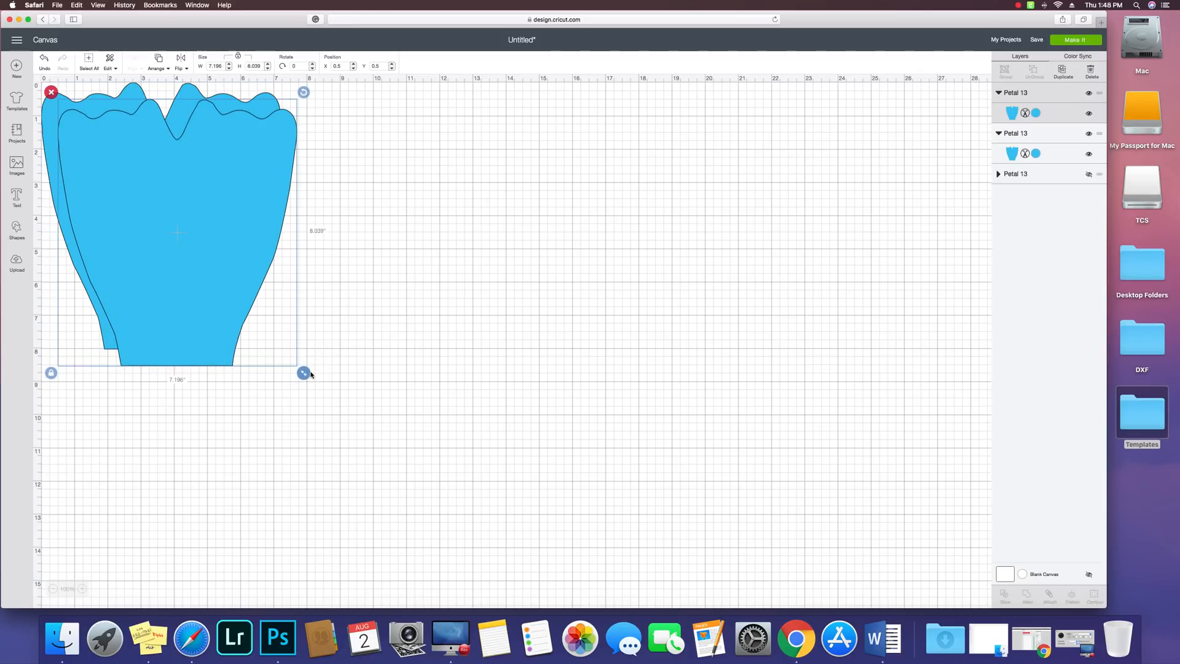
{"action": "left_click_drag", "start_coordinate": [304, 373], "coordinate": [272, 307]}
{"action": "left_click_drag", "start_coordinate": [200, 219], "coordinate": [211, 253]}
{"action": "left_click_drag", "start_coordinate": [256, 347], "coordinate": [263, 355]}
{"action": "left_click_drag", "start_coordinate": [220, 287], "coordinate": [214, 283]}
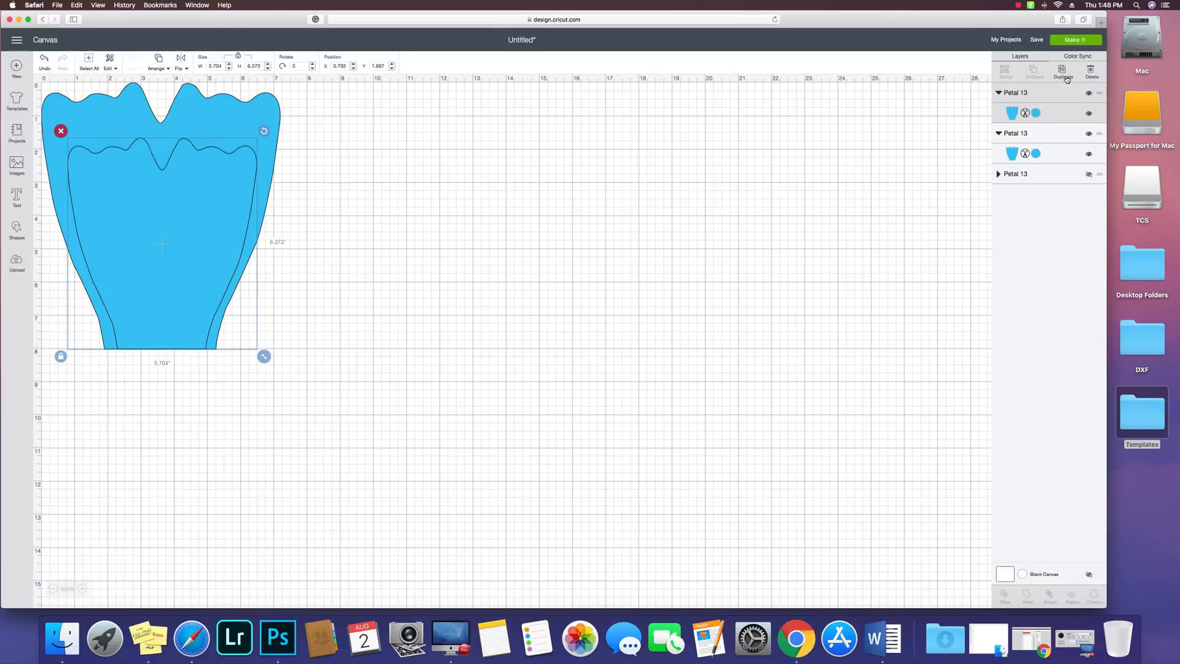
{"action": "left_click_drag", "start_coordinate": [203, 284], "coordinate": [672, 345]}
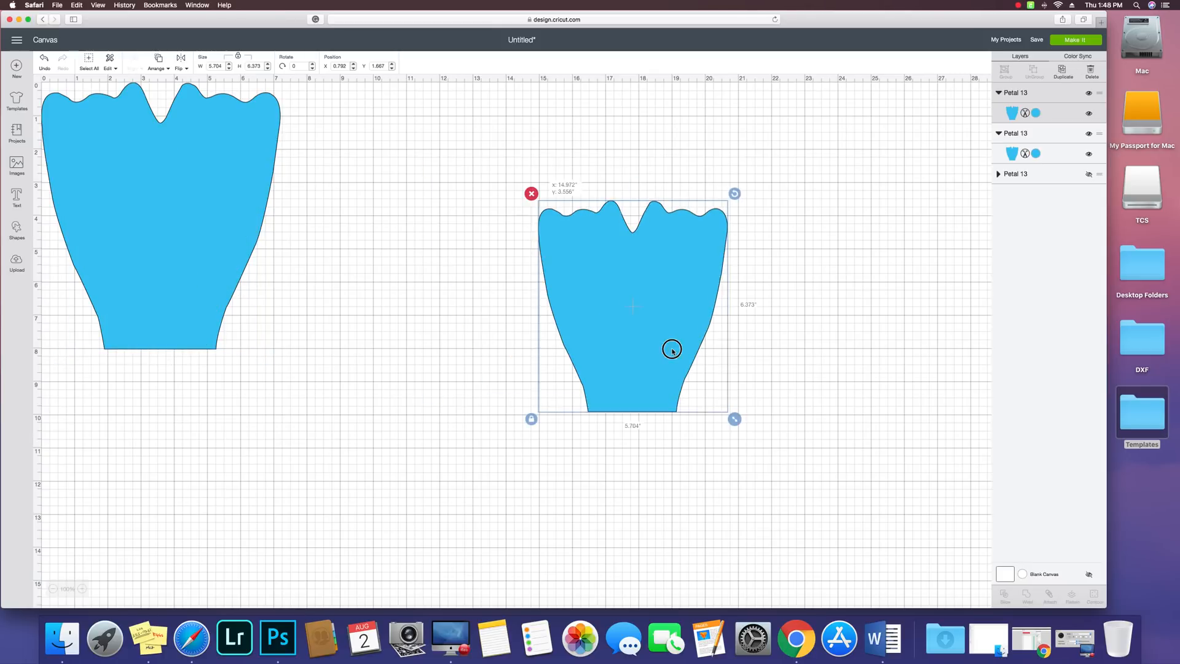
{"action": "left_click", "coordinate": [529, 193]}
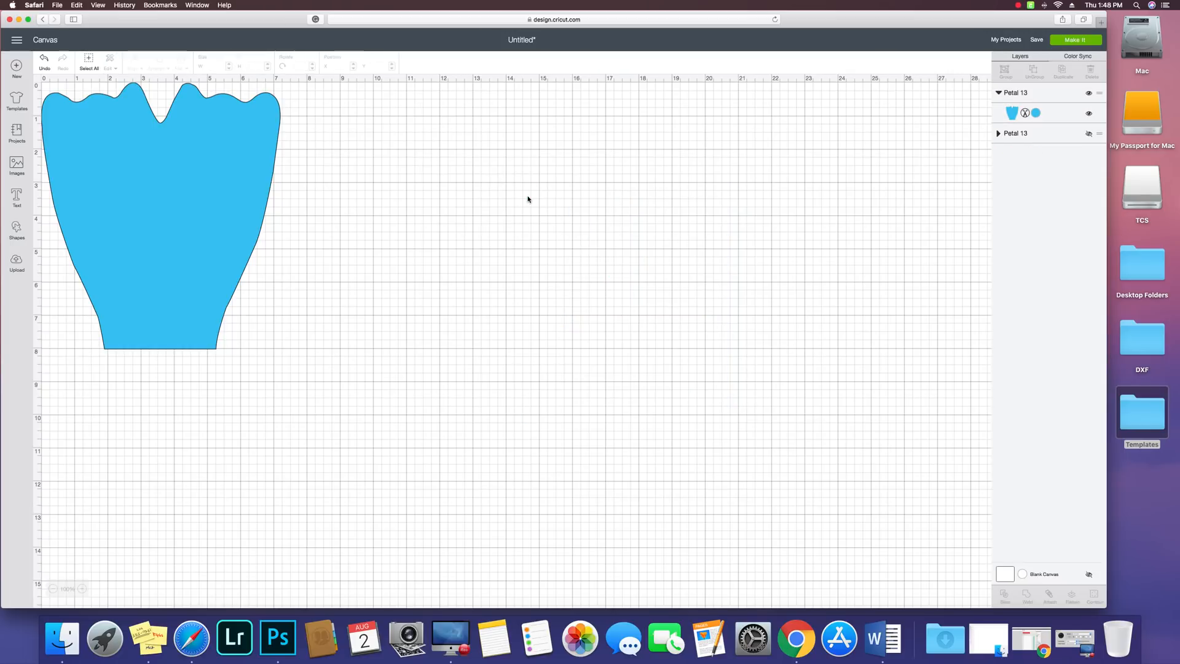
Step: Duplicate the large petal and place the copy beside it at about X 7.8, Y 1.1
{"action": "left_click", "coordinate": [232, 225]}
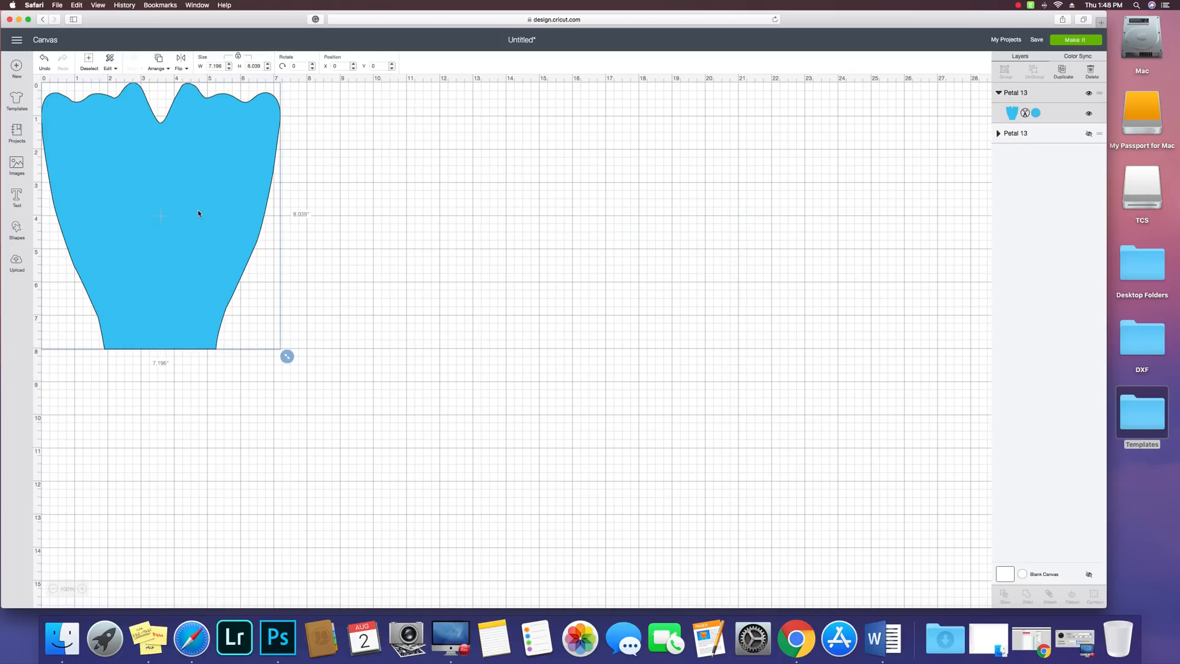
{"action": "left_click", "coordinate": [1068, 76]}
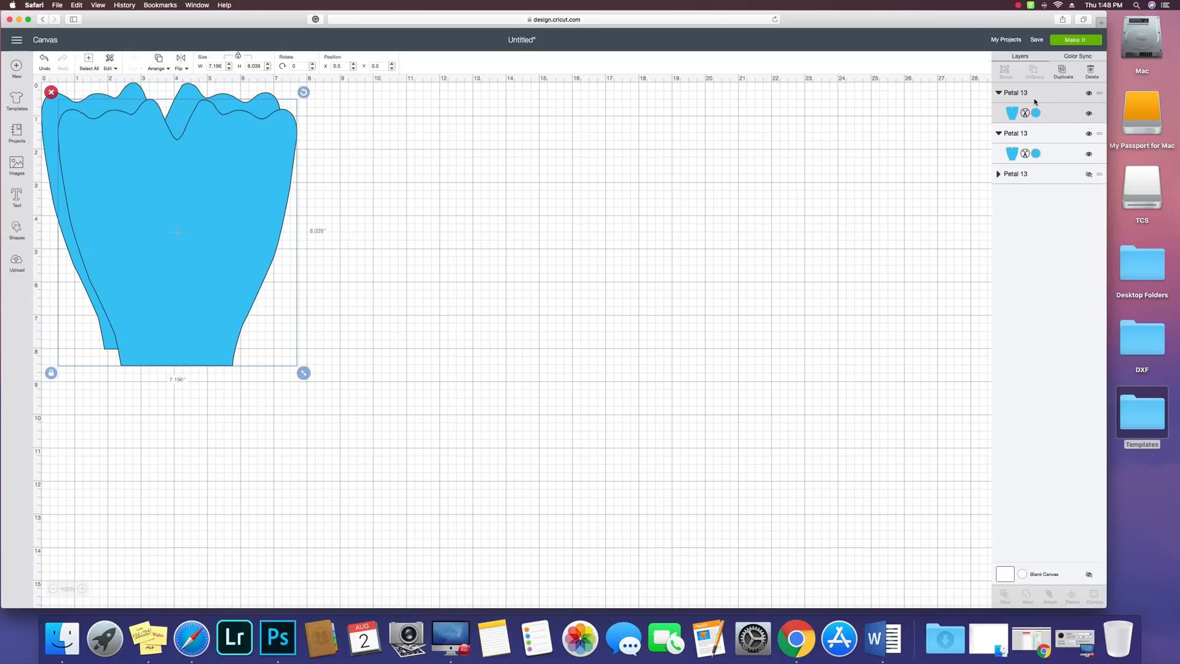
{"action": "left_click_drag", "start_coordinate": [303, 195], "coordinate": [242, 179]}
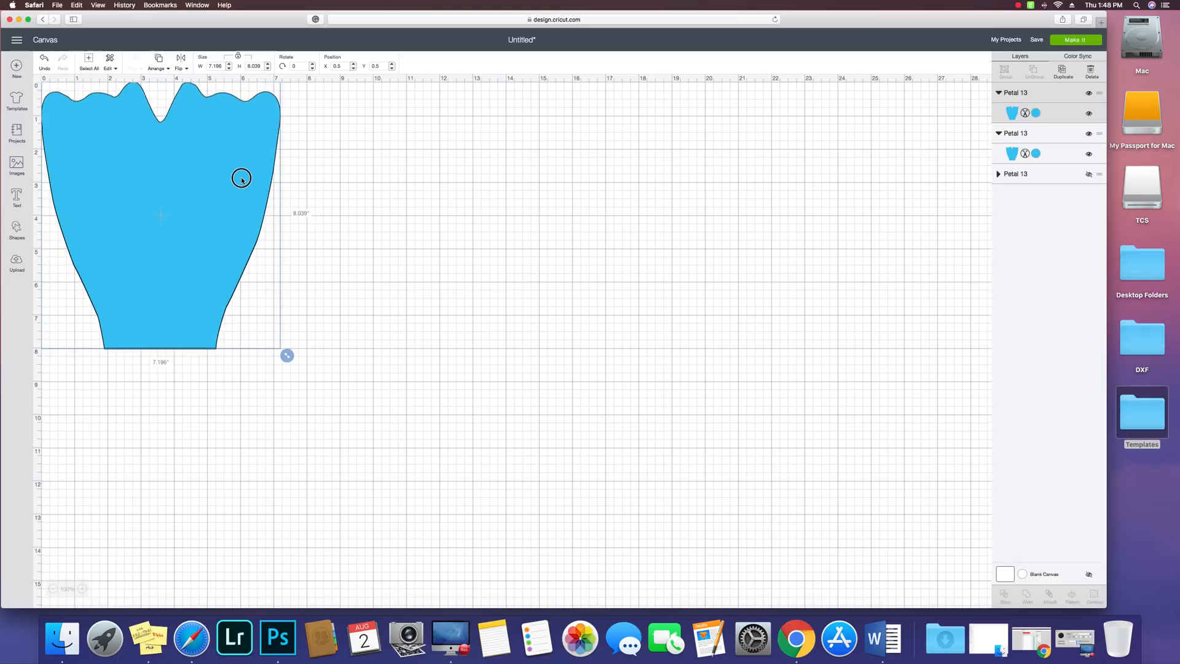
{"action": "left_click_drag", "start_coordinate": [339, 194], "coordinate": [500, 213]}
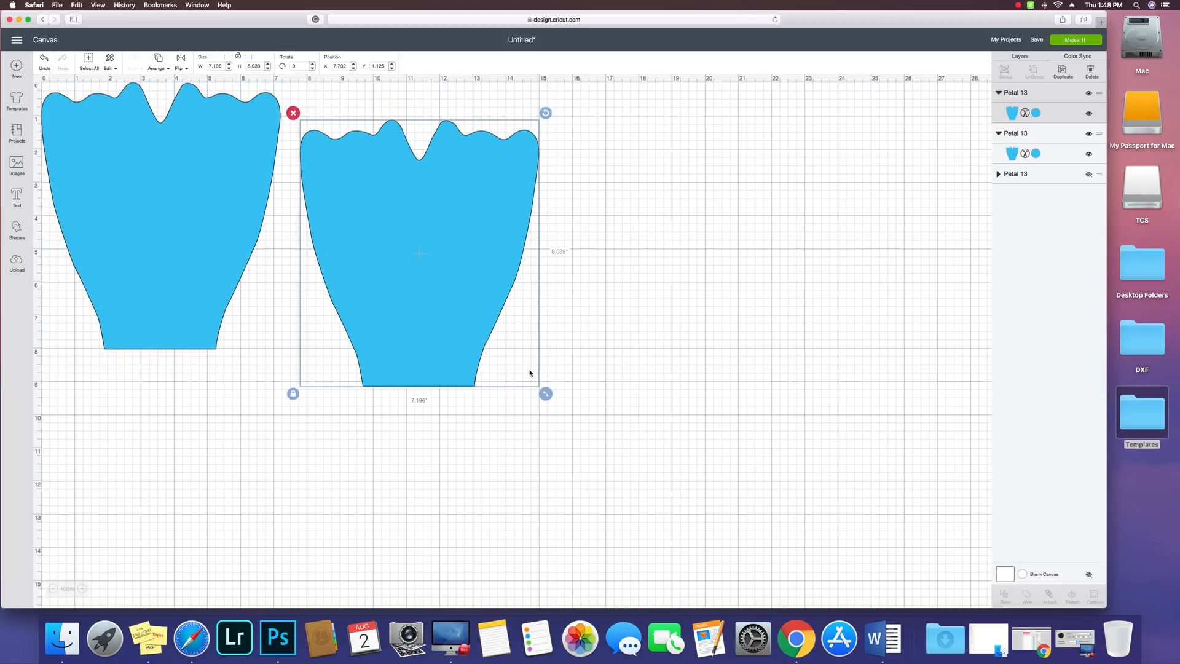
Step: Scale the copied petal down to about 5.93 × 6.62 inches and center it on the large petal with their bases aligned
{"action": "left_click_drag", "start_coordinate": [545, 394], "coordinate": [506, 358]}
{"action": "left_click_drag", "start_coordinate": [440, 251], "coordinate": [206, 251]}
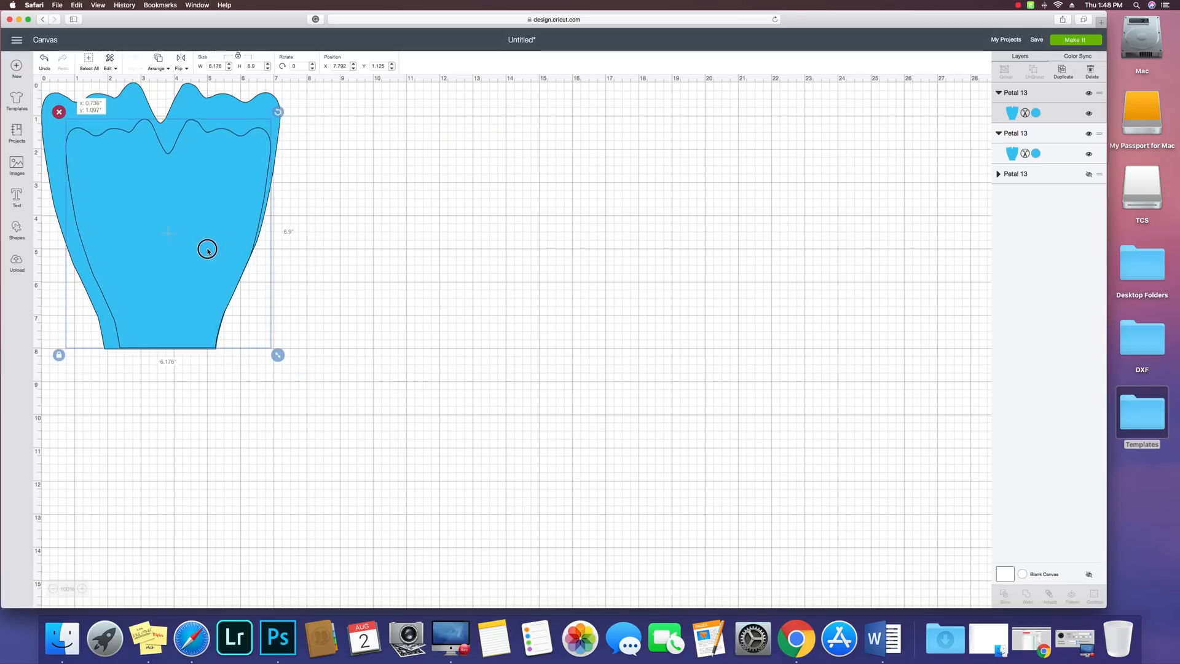
{"action": "left_click_drag", "start_coordinate": [277, 354], "coordinate": [266, 342]}
{"action": "left_click_drag", "start_coordinate": [175, 268], "coordinate": [173, 283]}
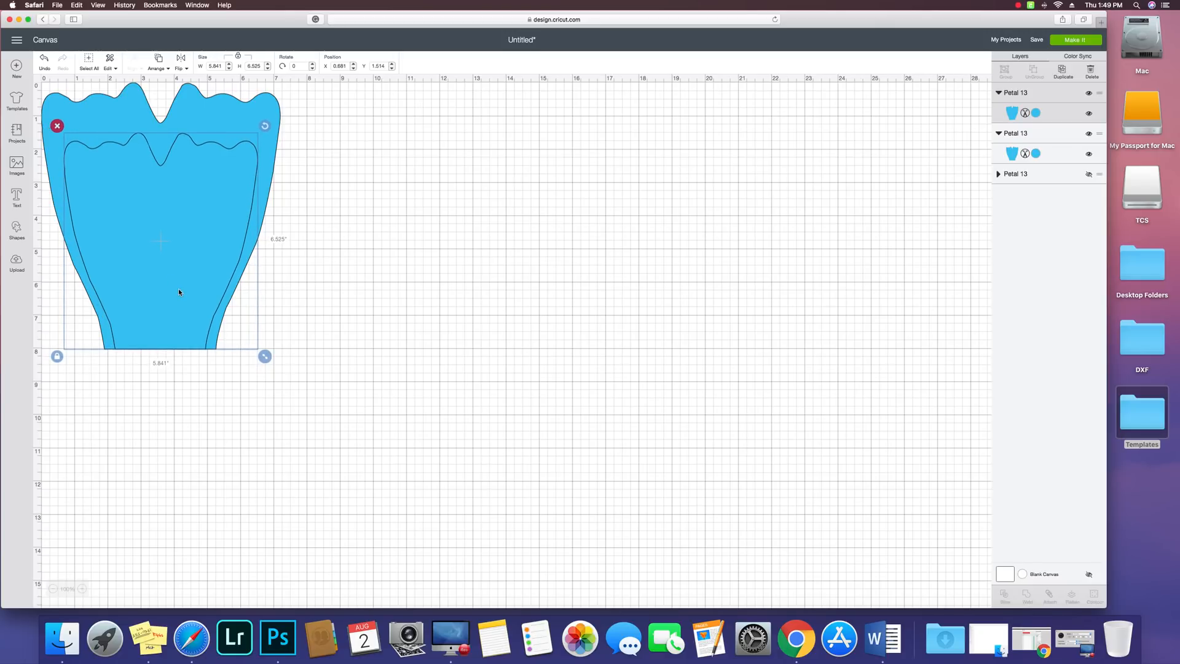
{"action": "left_click_drag", "start_coordinate": [264, 356], "coordinate": [267, 358]}
{"action": "left_click_drag", "start_coordinate": [203, 283], "coordinate": [202, 284]}
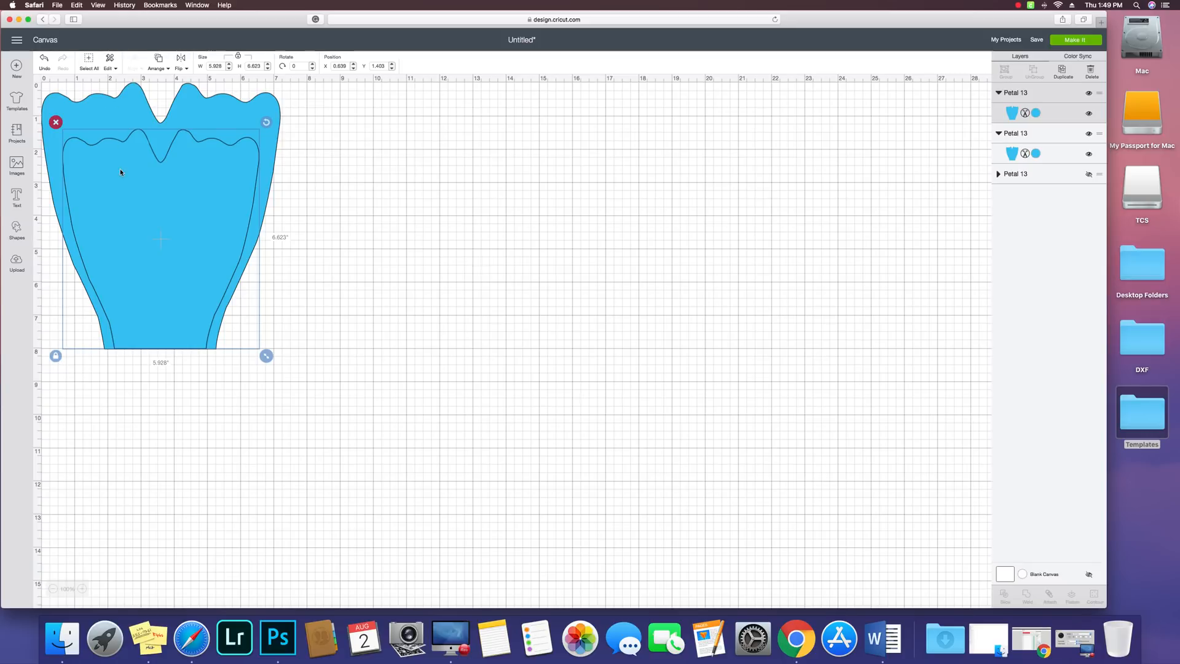
Step: Duplicate the medium petal, scale the copy to about 4.52 × 5.05 inches, and nest it over the other petals' aligned bases
{"action": "key", "text": "super+a"}
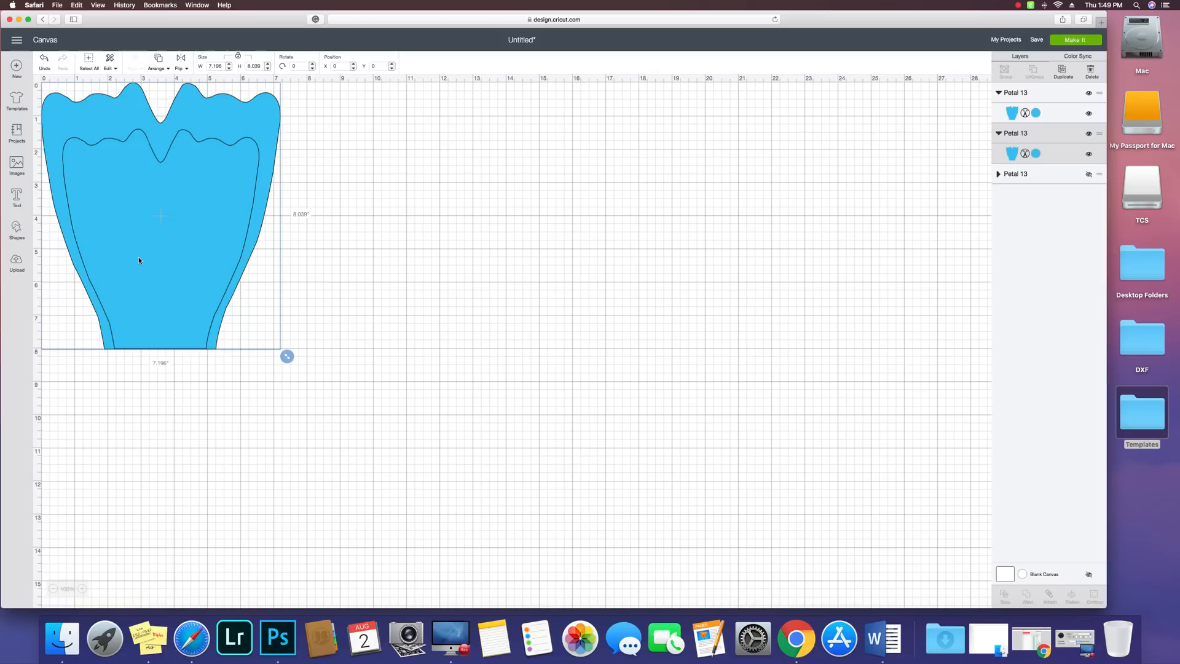
{"action": "left_click", "coordinate": [178, 260]}
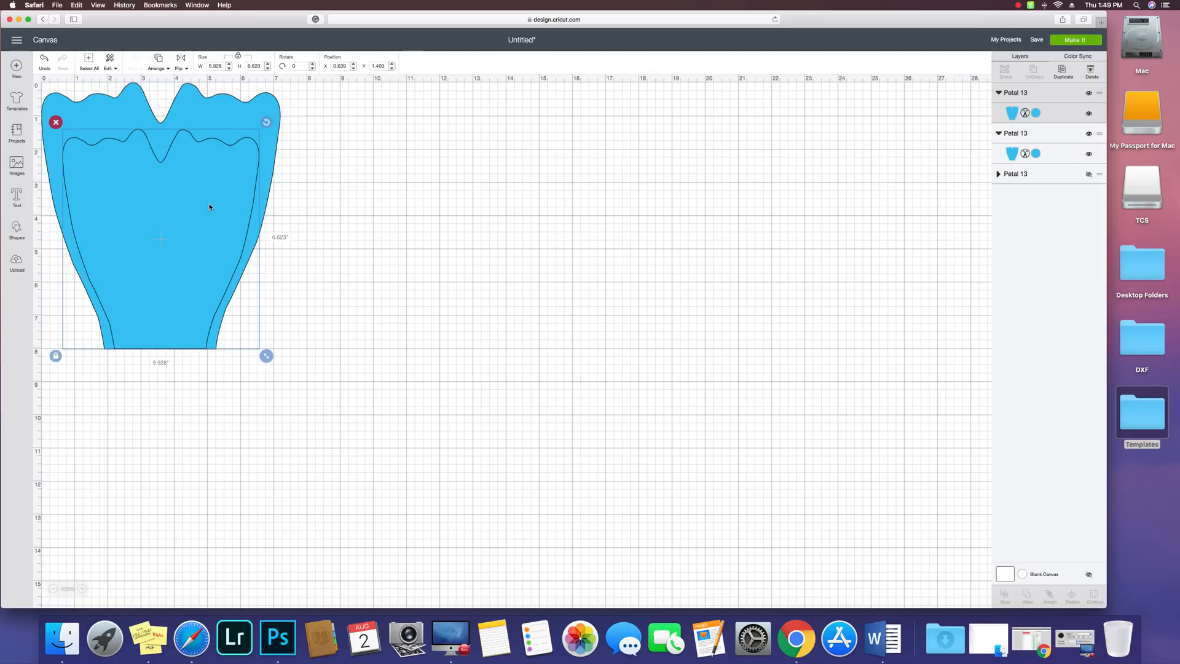
{"action": "left_click", "coordinate": [1062, 71]}
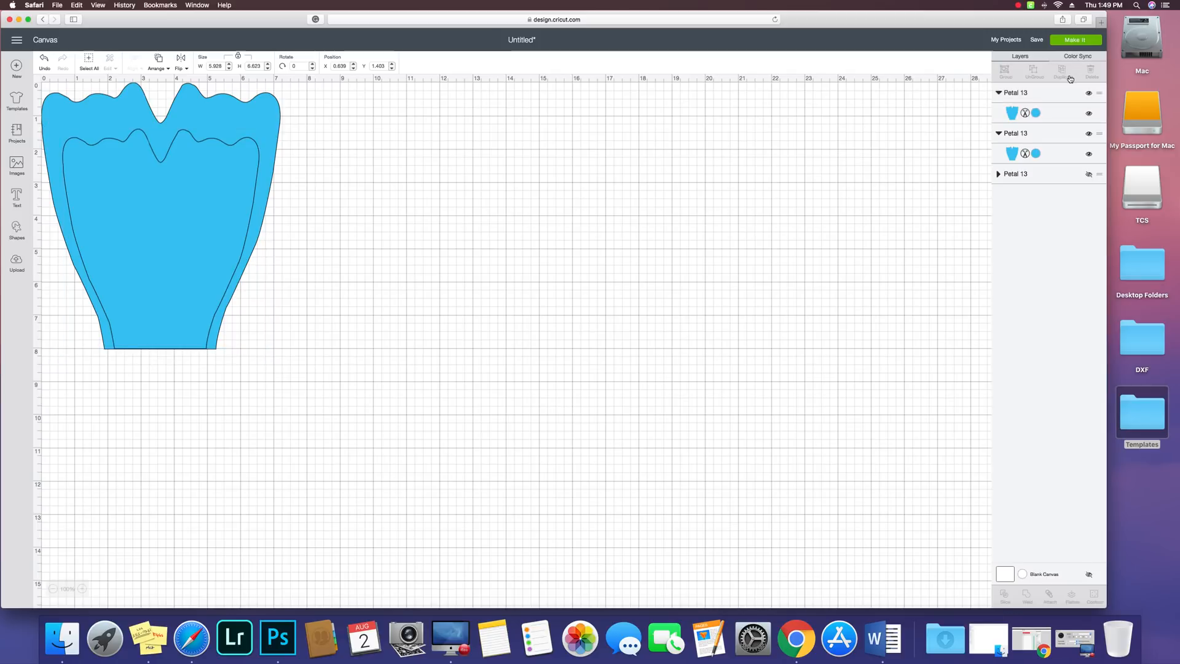
{"action": "left_click_drag", "start_coordinate": [249, 307], "coordinate": [587, 300]}
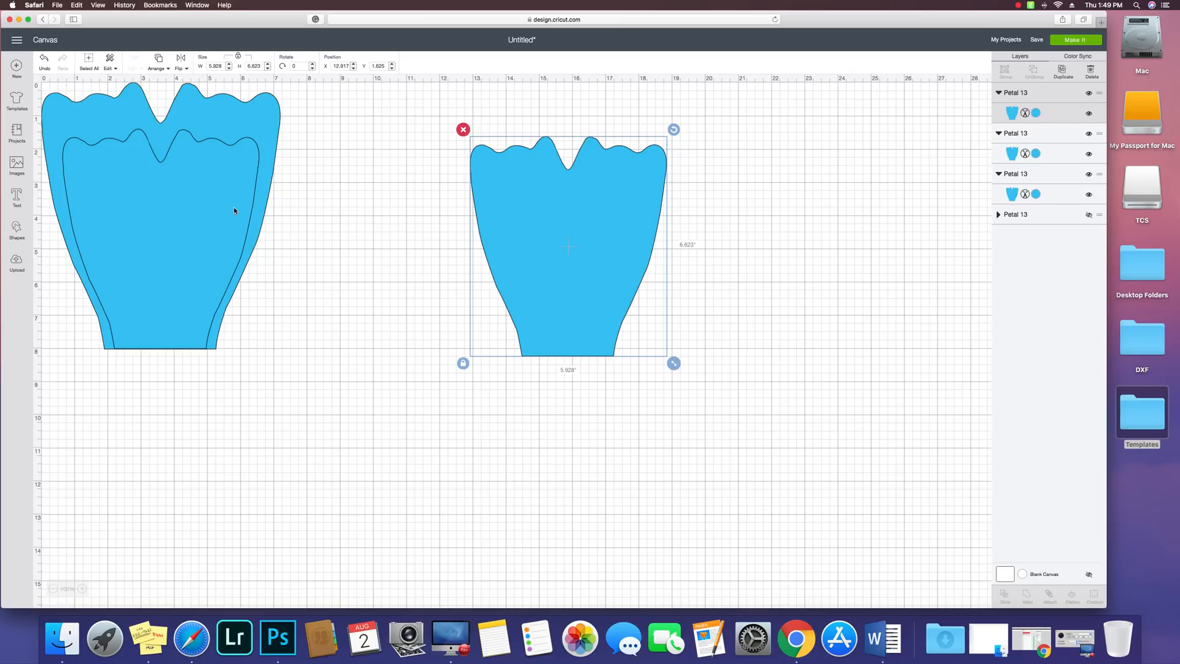
{"action": "left_click_drag", "start_coordinate": [594, 259], "coordinate": [395, 296]}
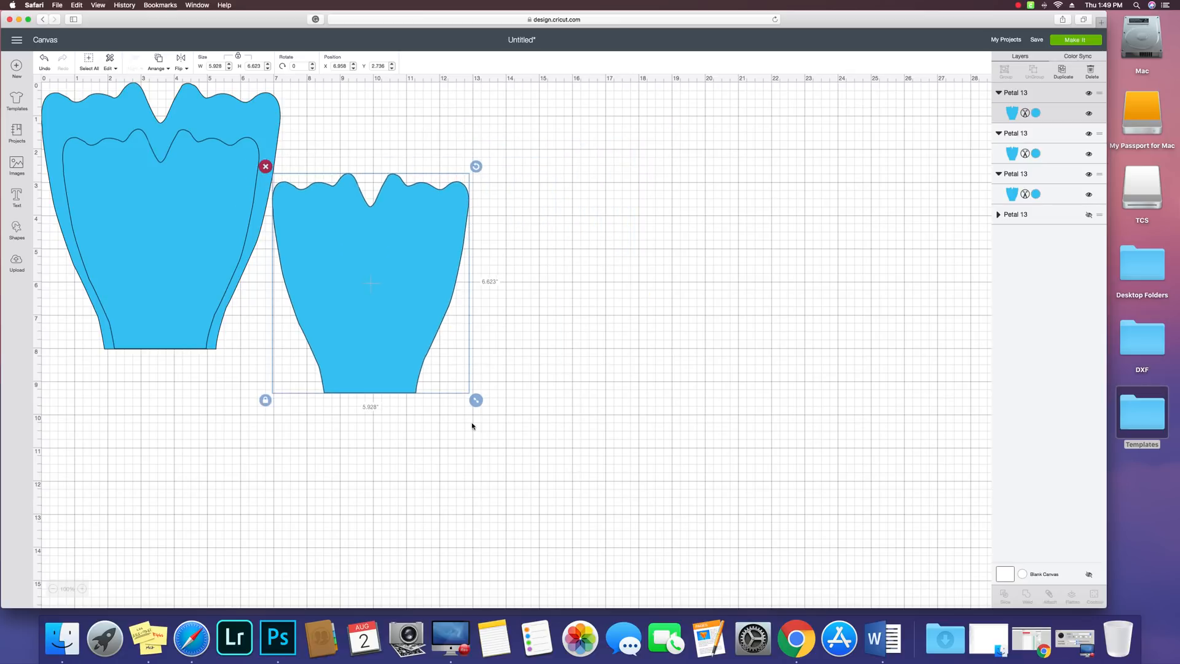
{"action": "left_click_drag", "start_coordinate": [477, 401], "coordinate": [441, 342]}
{"action": "left_click_drag", "start_coordinate": [380, 248], "coordinate": [191, 257]}
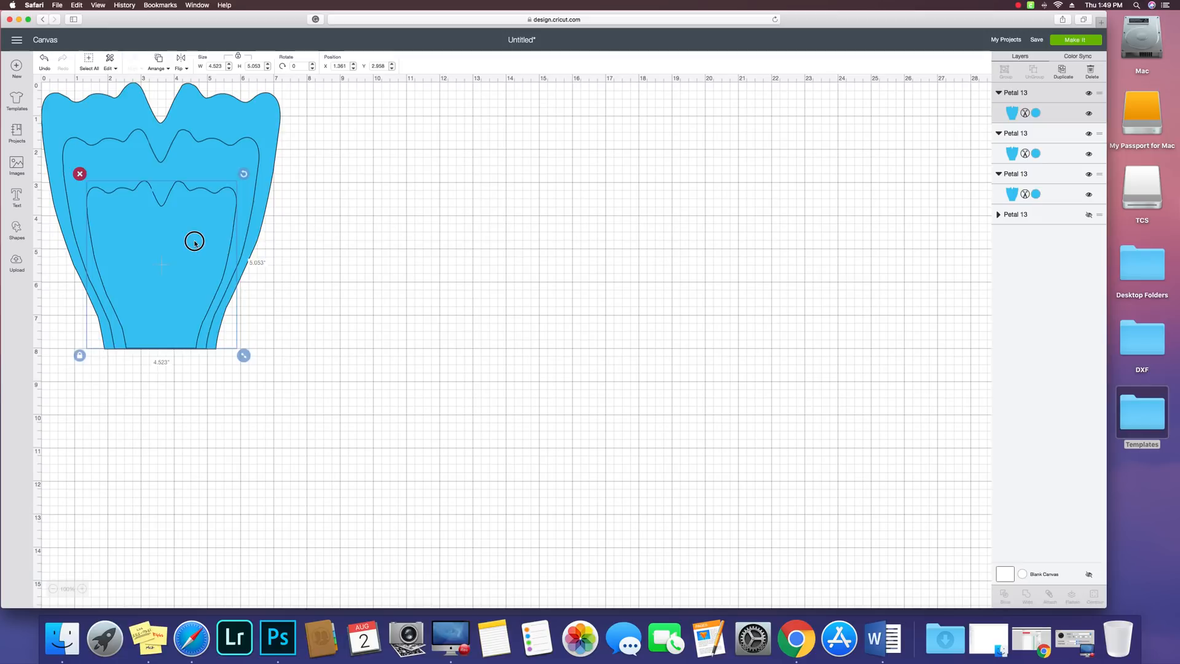
Step: Move the small petal aside, then scale the medium petal to about 5.87 × 6.55 inches and realign it with the large petal's base
{"action": "left_click_drag", "start_coordinate": [192, 240], "coordinate": [491, 249]}
{"action": "left_click", "coordinate": [202, 218]}
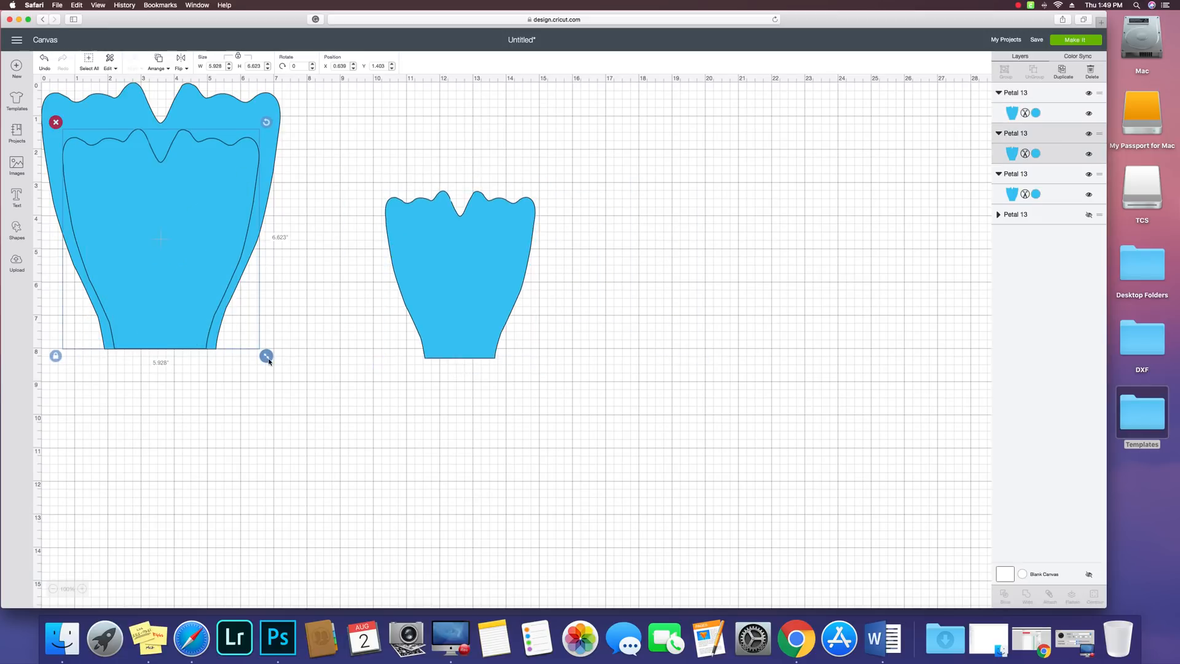
{"action": "left_click_drag", "start_coordinate": [266, 356], "coordinate": [257, 345]}
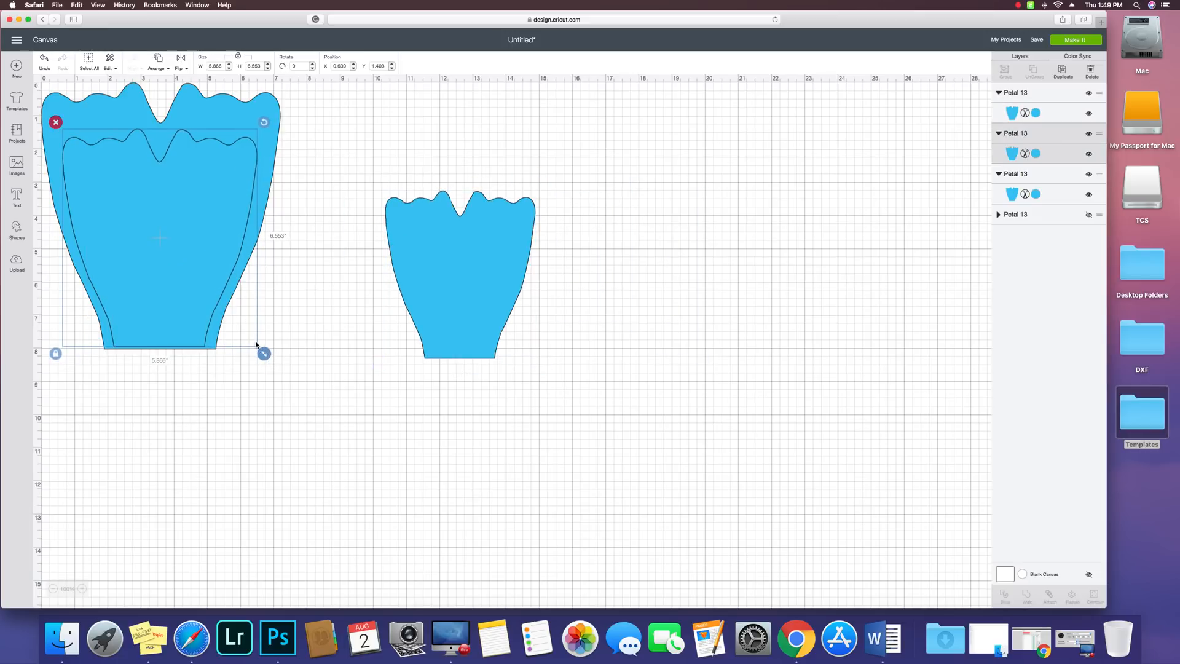
{"action": "left_click_drag", "start_coordinate": [205, 282], "coordinate": [210, 289]}
{"action": "left_click", "coordinate": [200, 280]}
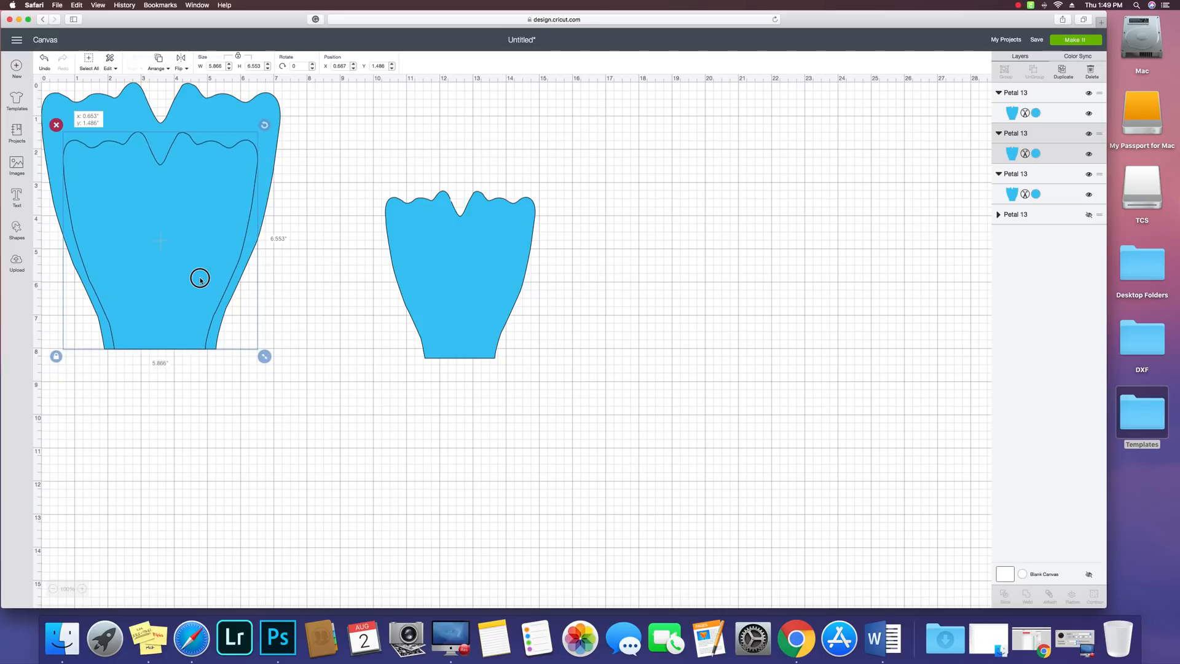
Step: Nest the small petal back inside the medium one at about X 1.3, Y 3, and clear the selection
{"action": "left_click_drag", "start_coordinate": [448, 287], "coordinate": [147, 280]}
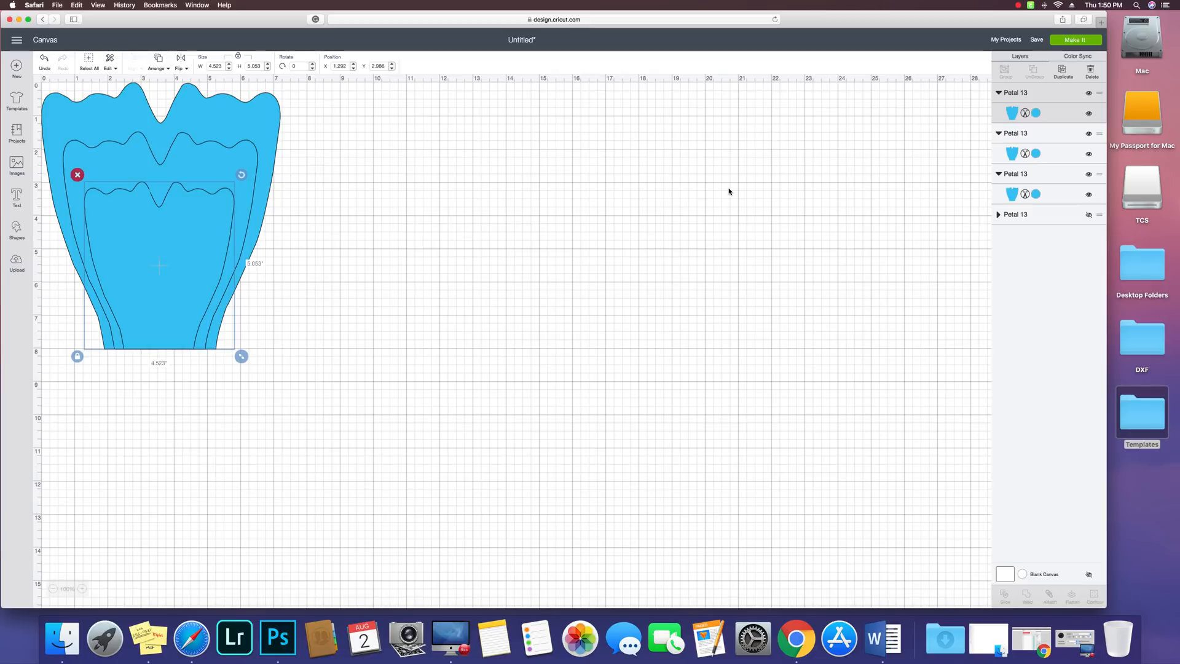
{"action": "left_click", "coordinate": [443, 224]}
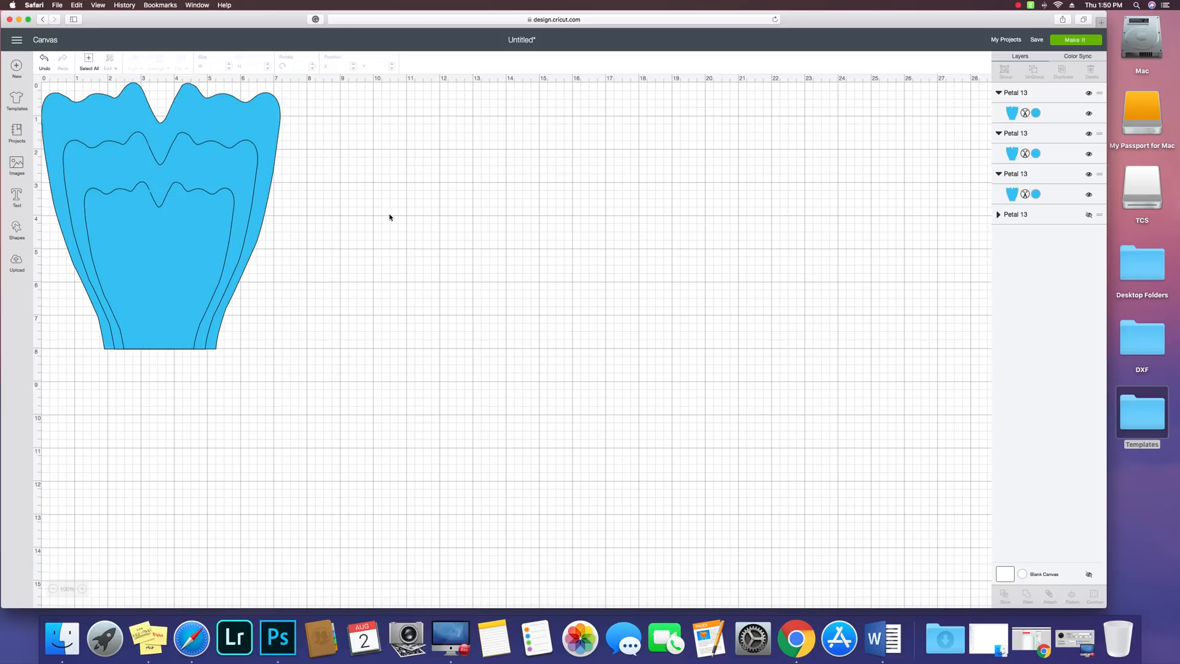
Step: Spread the petals into a base-aligned row, with the medium one at about X 7.5 and the small one at about X 13.8
{"action": "left_click_drag", "start_coordinate": [171, 254], "coordinate": [588, 250]}
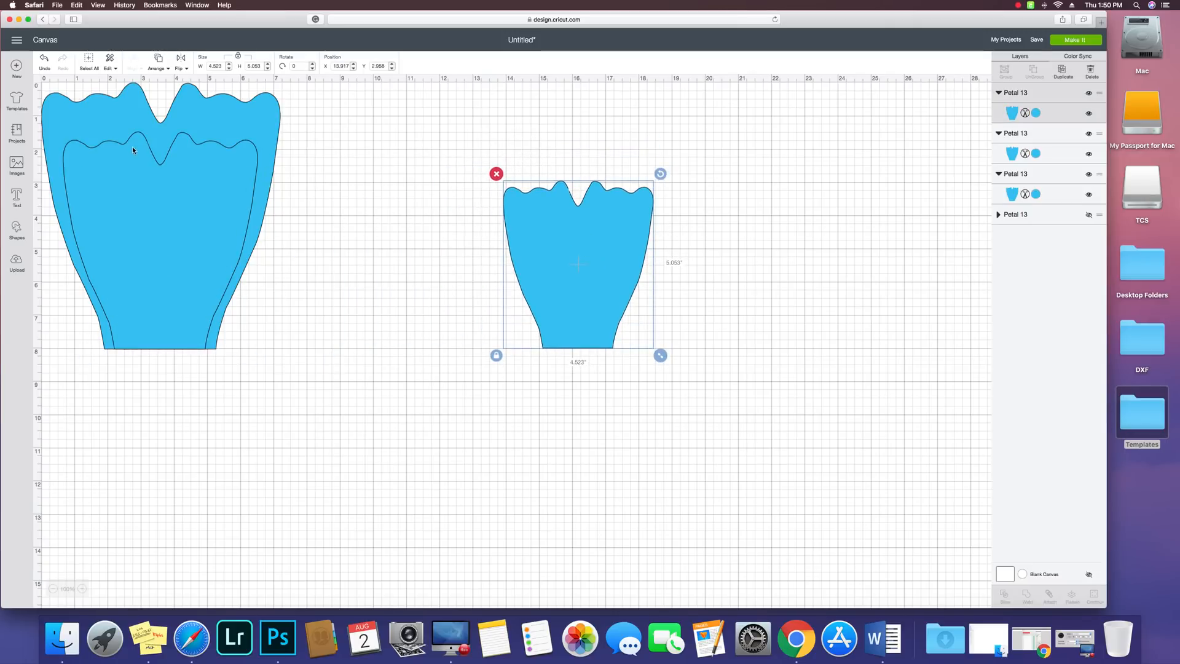
{"action": "left_click_drag", "start_coordinate": [157, 169], "coordinate": [379, 167]}
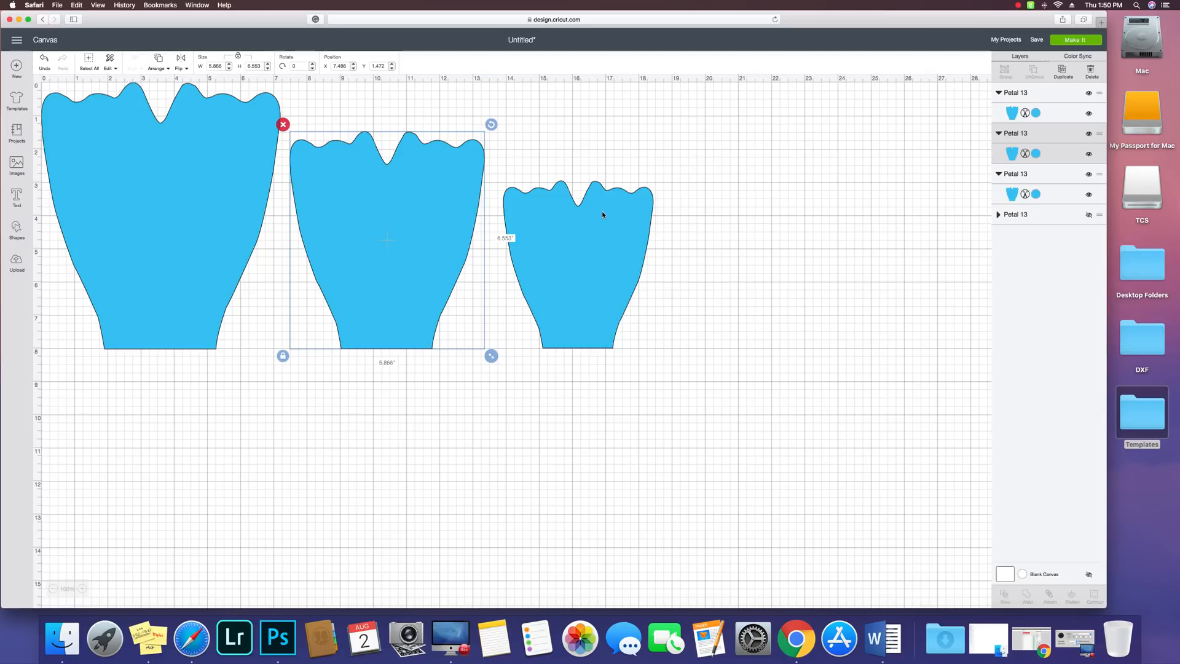
{"action": "left_click_drag", "start_coordinate": [600, 214], "coordinate": [599, 214]}
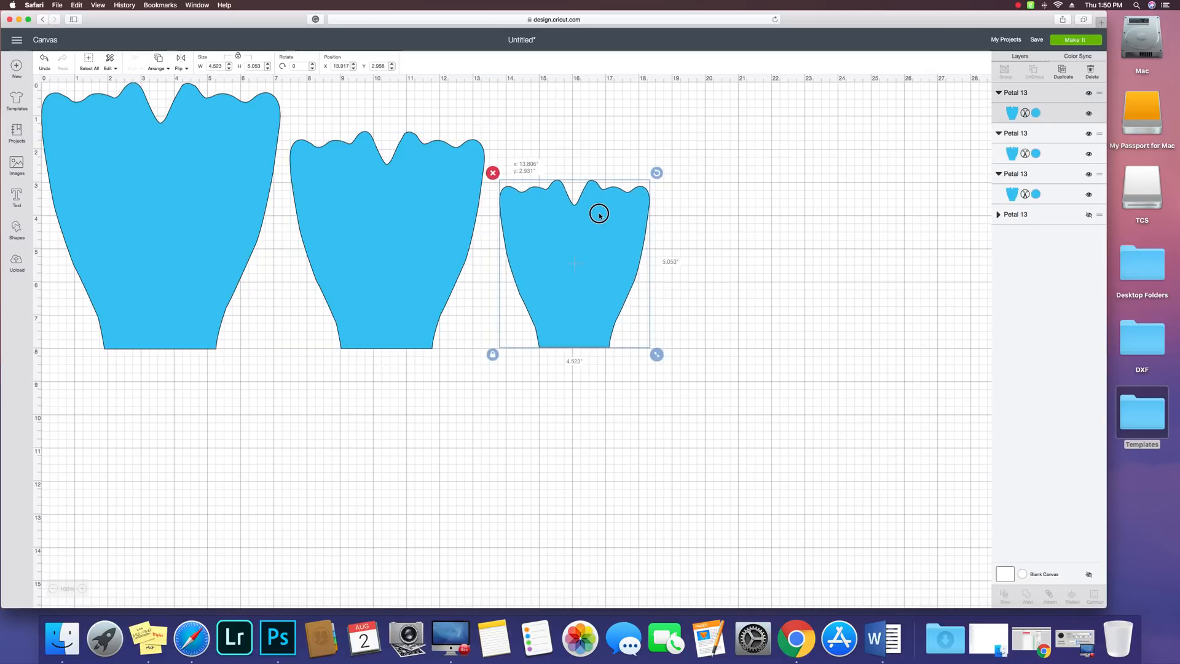
{"action": "left_click", "coordinate": [758, 195]}
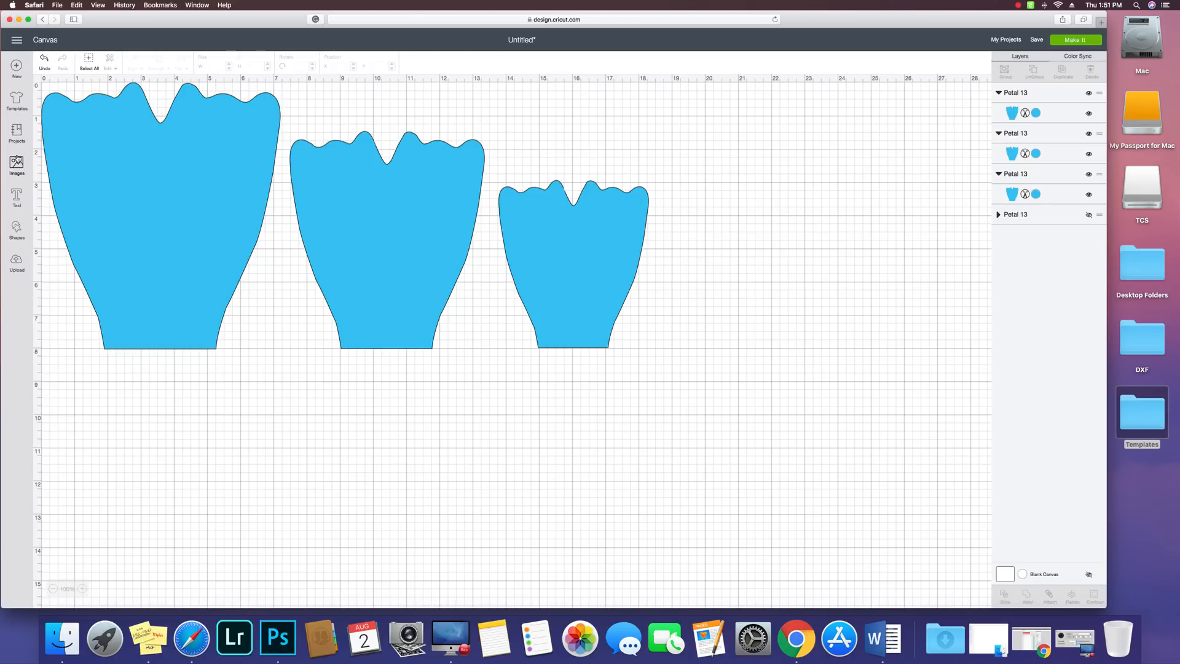
Step: Search the image library for "line"
{"action": "left_click", "coordinate": [17, 167]}
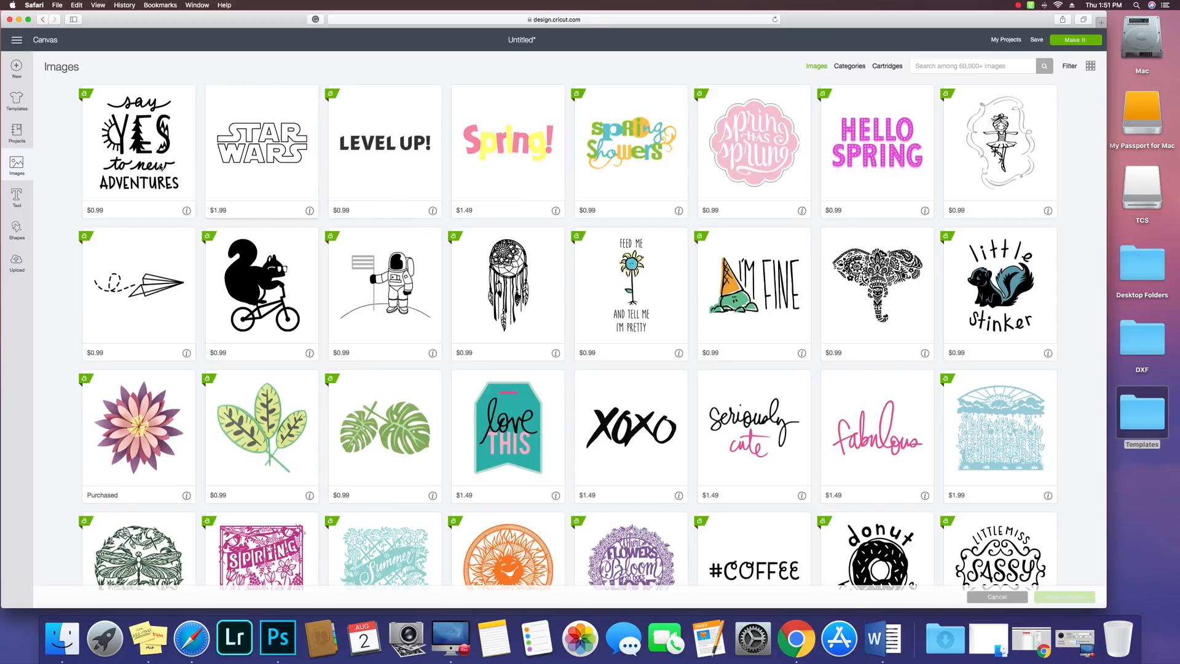
{"action": "scroll", "coordinate": [833, 519], "scroll_direction": "down", "scroll_amount": 20}
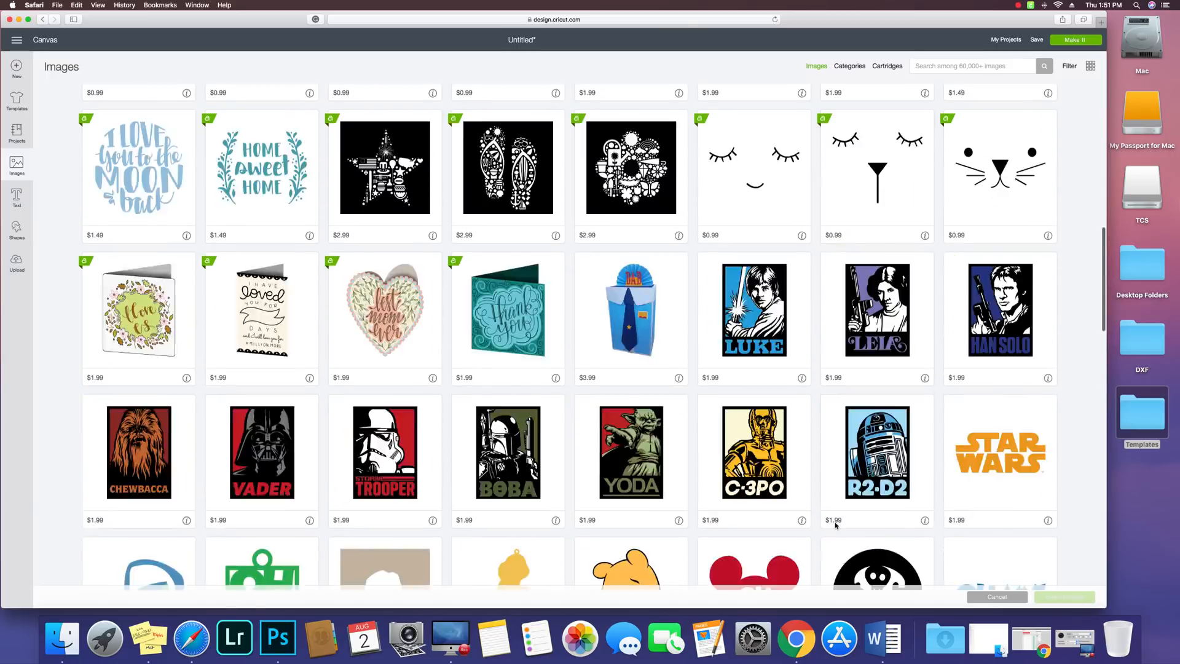
{"action": "scroll", "coordinate": [467, 381], "scroll_direction": "up", "scroll_amount": 18}
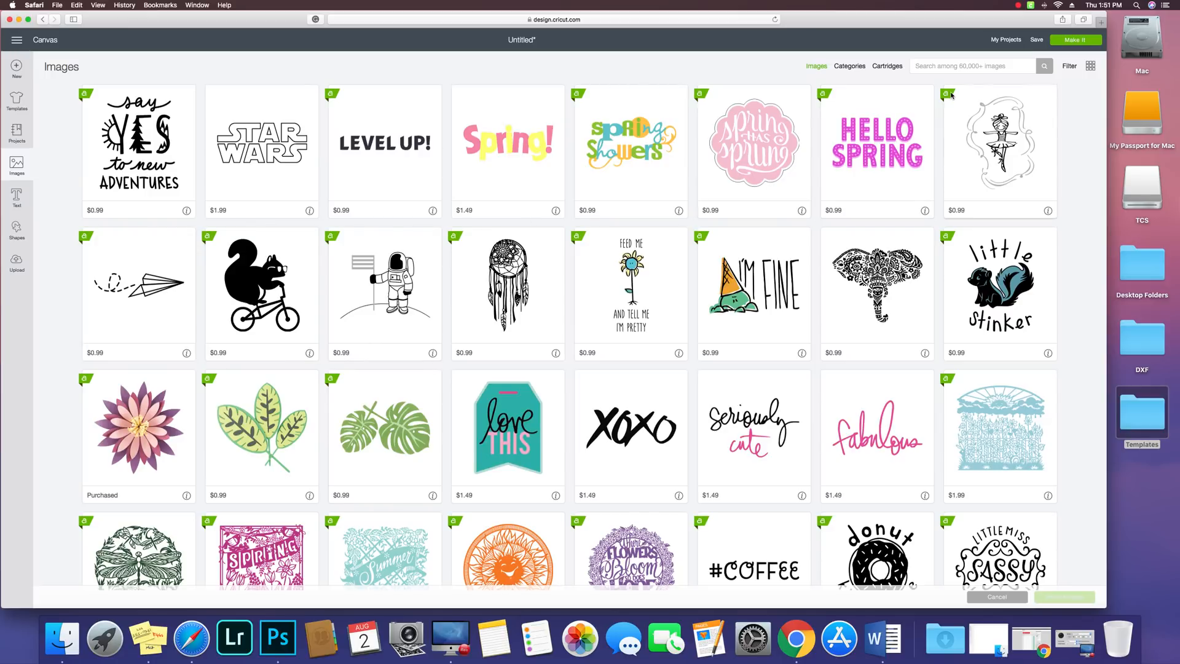
{"action": "left_click", "coordinate": [954, 66]}
{"action": "type", "text": "li"}
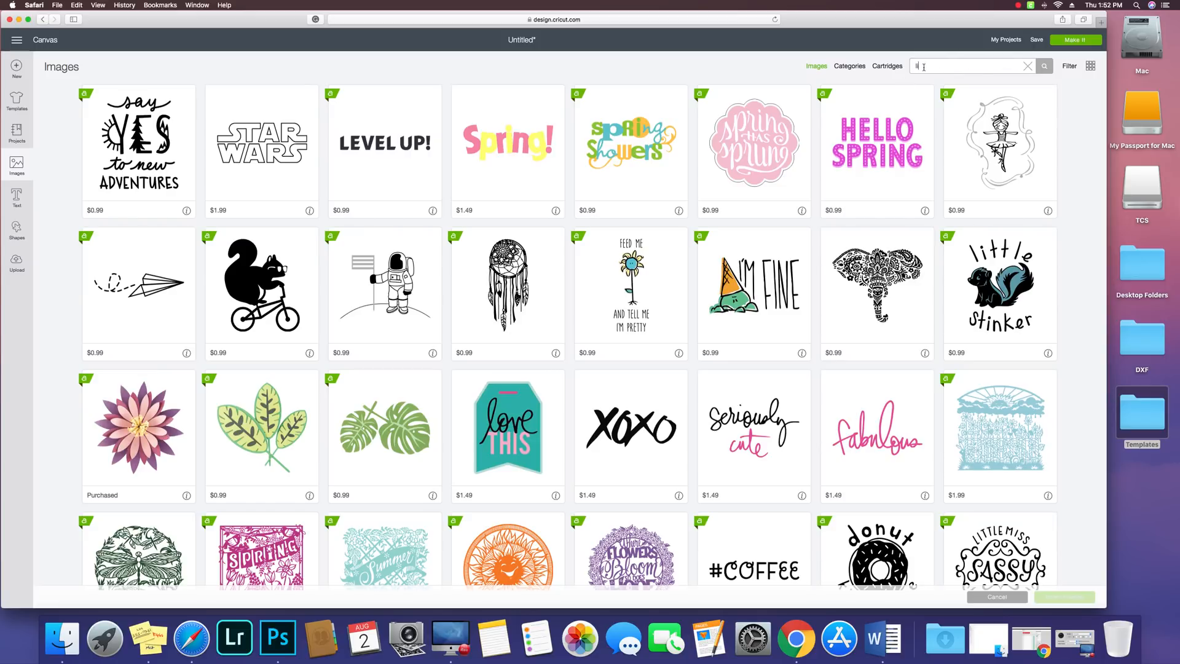
{"action": "type", "text": " ne"}
{"action": "key", "text": "BackSpace"}
{"action": "key", "text": "BackSpace"}
{"action": "key", "text": "BackSpace"}
{"action": "type", "text": "ne"}
{"action": "key", "text": "Return"}
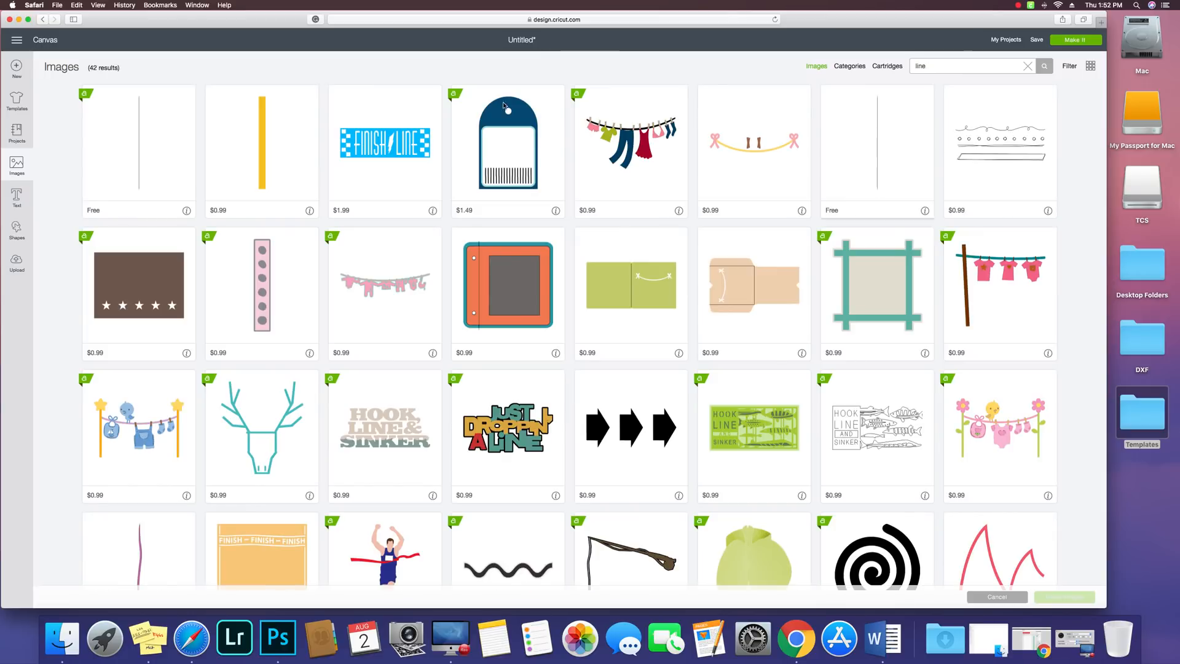
Step: Insert the free plain vertical line and place it at the large petal's base, at about X 3.8, Y 4.6
{"action": "left_click", "coordinate": [142, 159]}
{"action": "left_click", "coordinate": [1067, 598]}
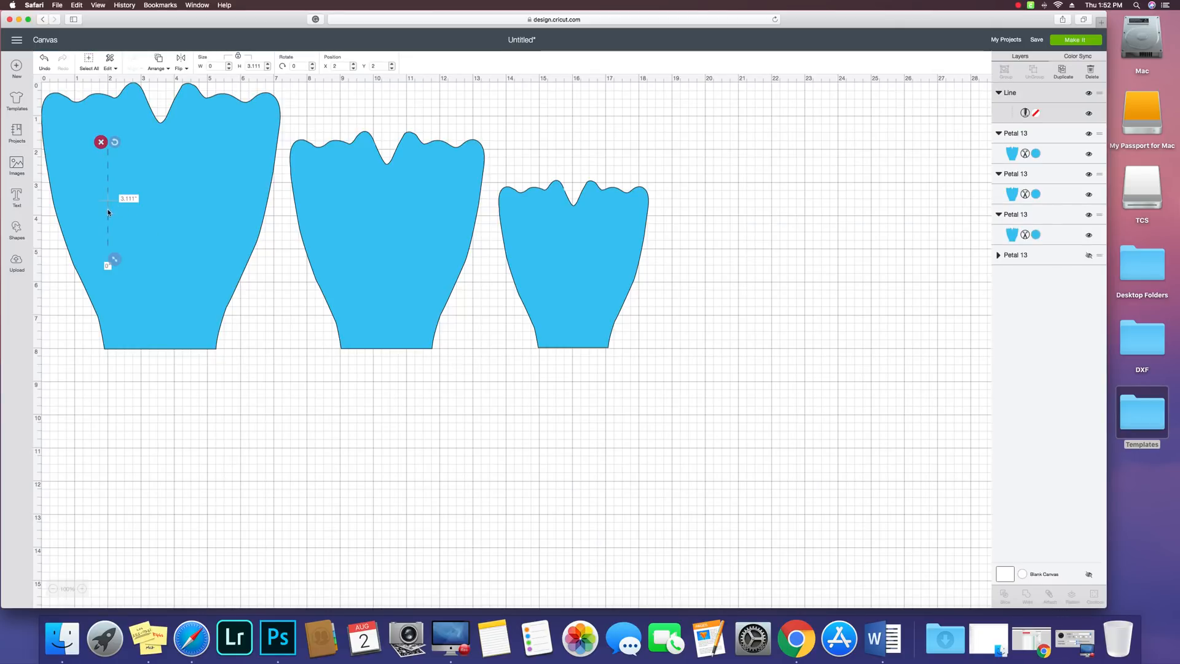
{"action": "left_click_drag", "start_coordinate": [108, 212], "coordinate": [169, 300]}
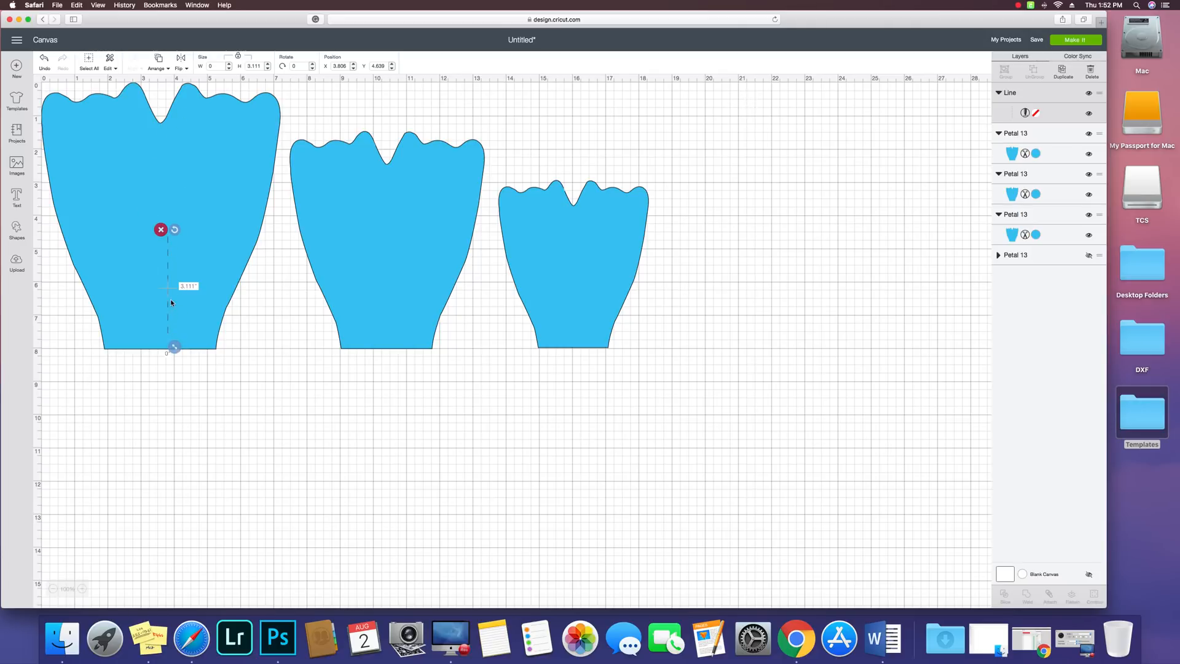
Step: Nudge the line toward the centre of the large petal and change its operation from Score to Cut
{"action": "left_click_drag", "start_coordinate": [168, 298], "coordinate": [165, 296]}
{"action": "left_click", "coordinate": [1025, 114]}
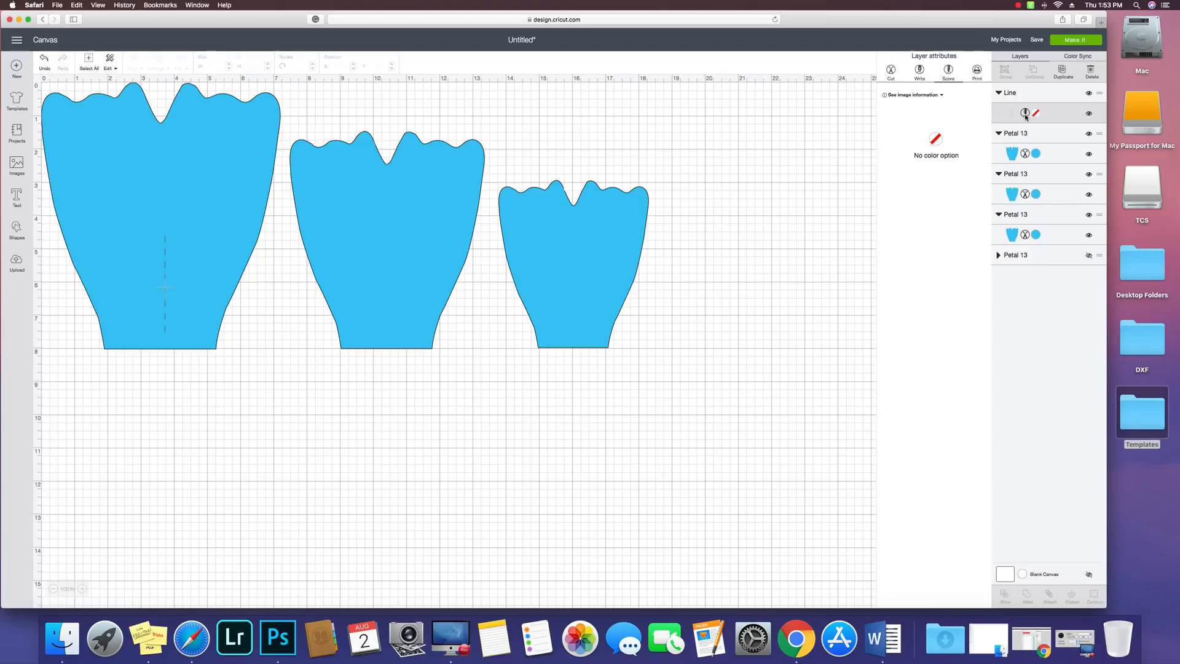
{"action": "left_click", "coordinate": [891, 71]}
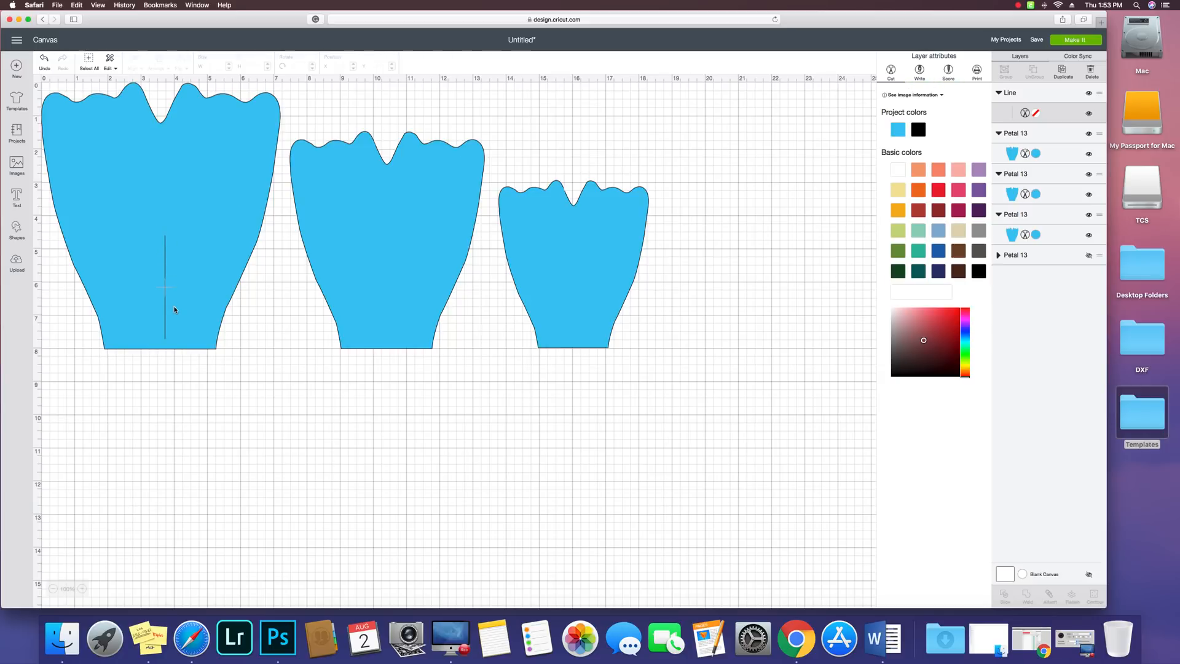
{"action": "left_click", "coordinate": [948, 73]}
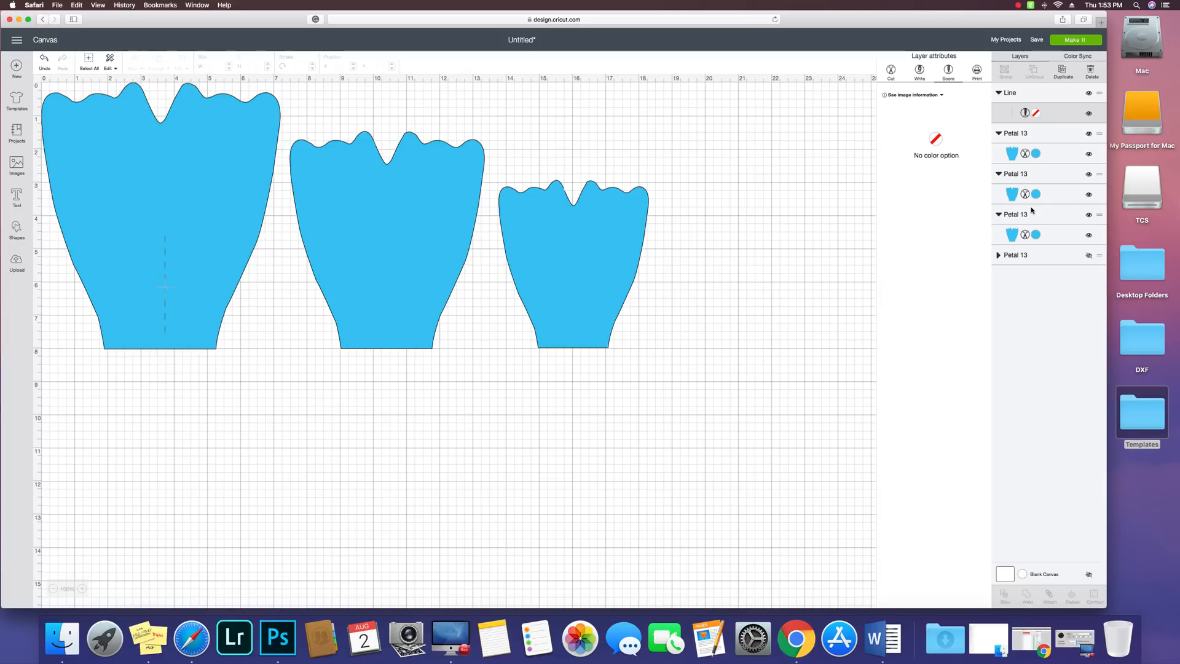
{"action": "left_click", "coordinate": [892, 78]}
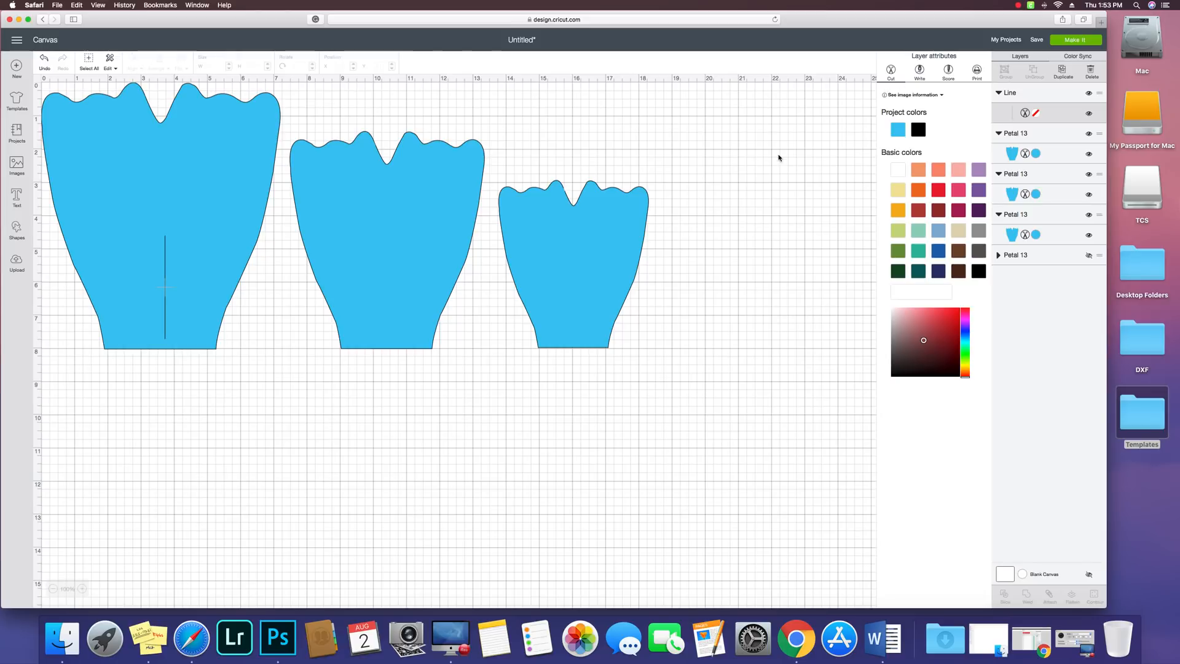
{"action": "left_click", "coordinate": [758, 191]}
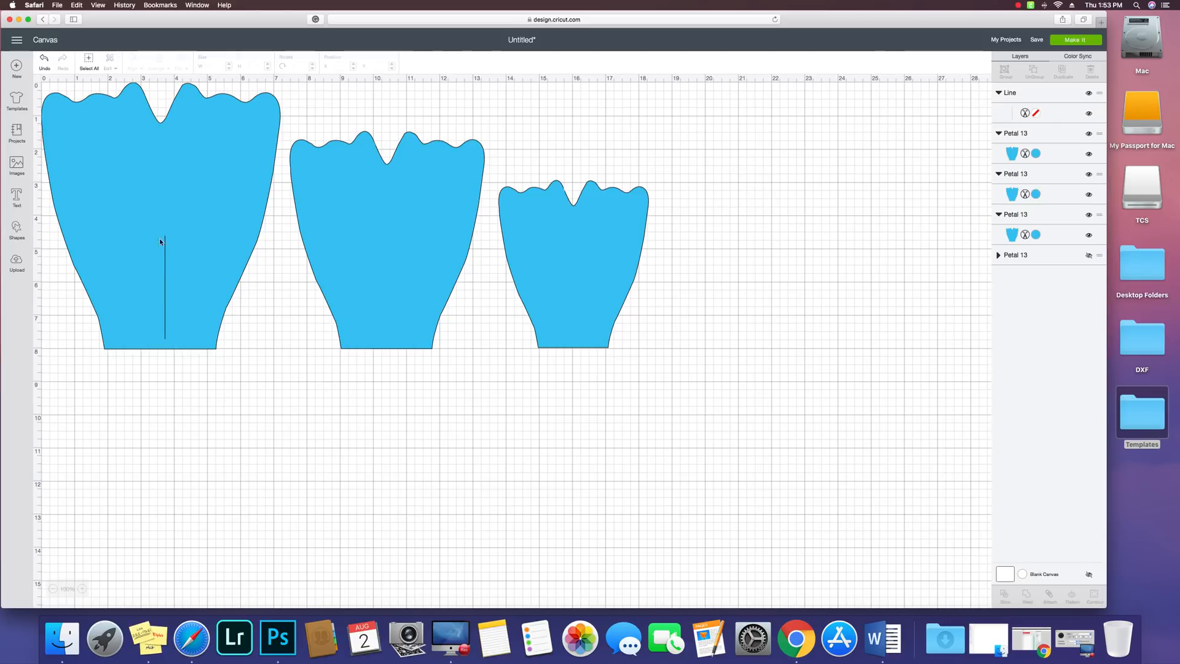
Step: Lengthen the line to about 3.86 in, seat it on the large petal's bottom edge at about X 3.6, Y 4.2, and deselect it
{"action": "left_click_drag", "start_coordinate": [166, 245], "coordinate": [162, 253]}
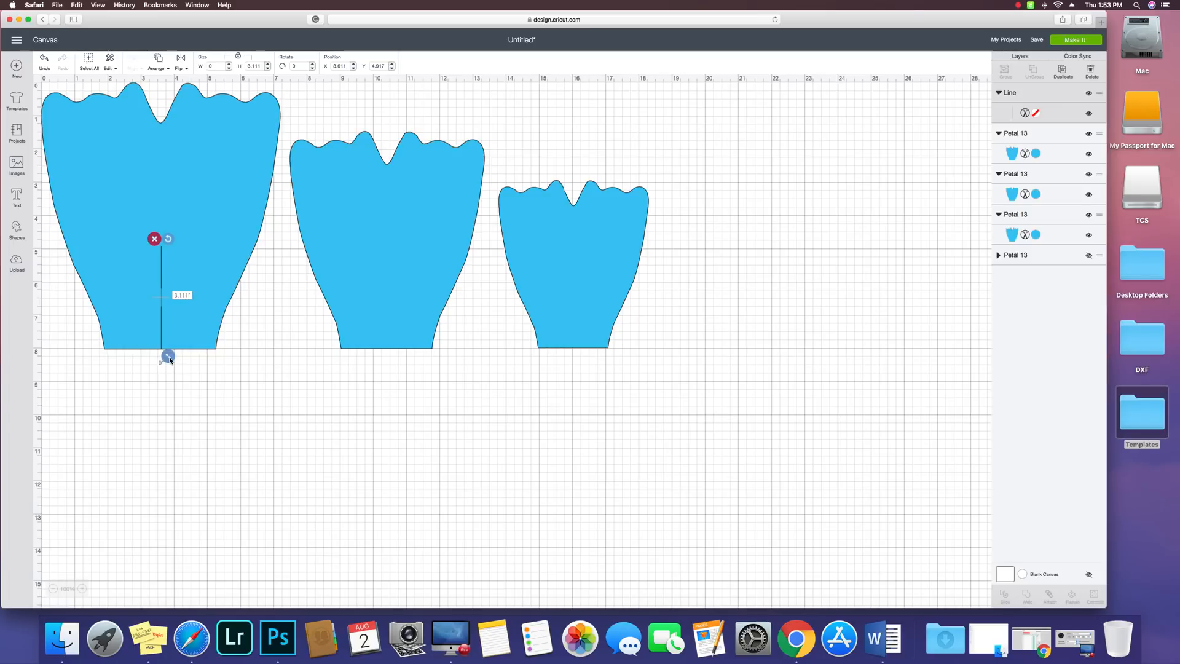
{"action": "left_click_drag", "start_coordinate": [168, 356], "coordinate": [162, 324]}
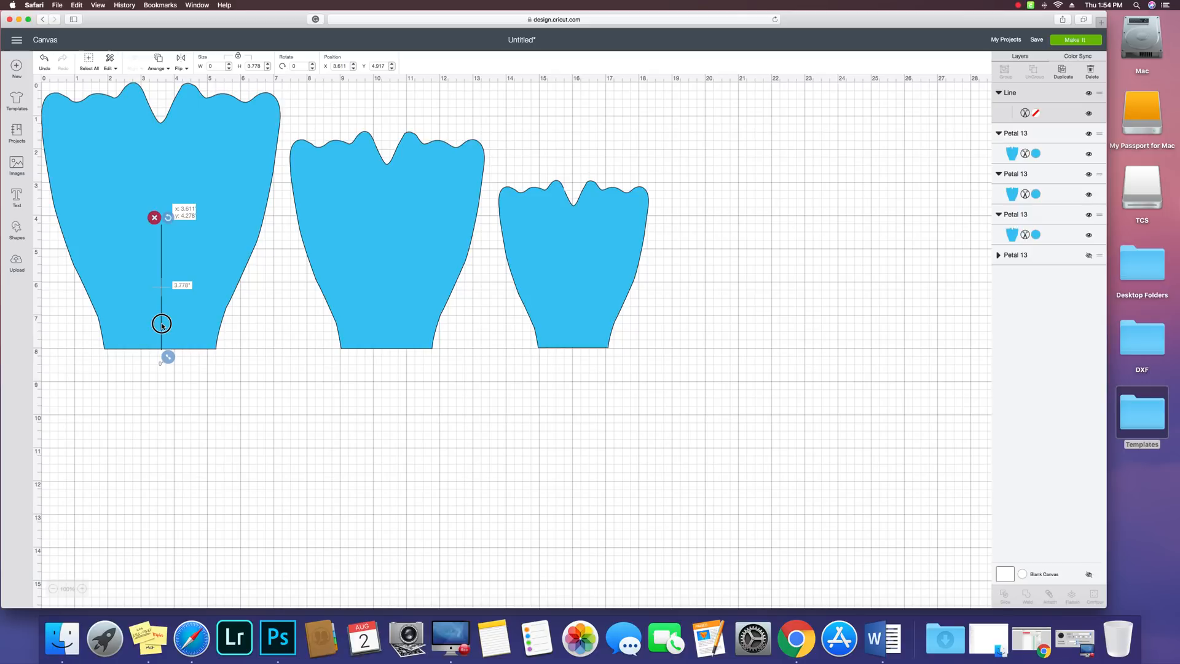
{"action": "left_click_drag", "start_coordinate": [162, 324], "coordinate": [164, 354]}
{"action": "left_click_drag", "start_coordinate": [160, 314], "coordinate": [167, 356]}
{"action": "left_click_drag", "start_coordinate": [161, 333], "coordinate": [161, 333]}
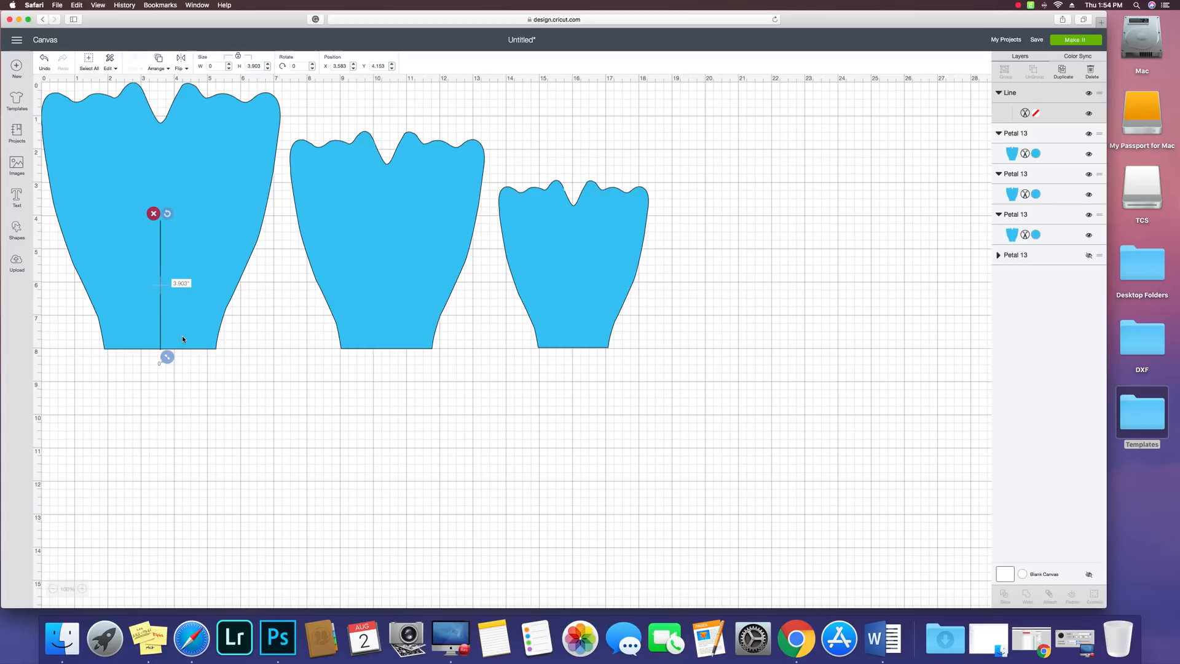
{"action": "left_click_drag", "start_coordinate": [165, 353], "coordinate": [165, 348]}
{"action": "left_click_drag", "start_coordinate": [163, 302], "coordinate": [163, 307]}
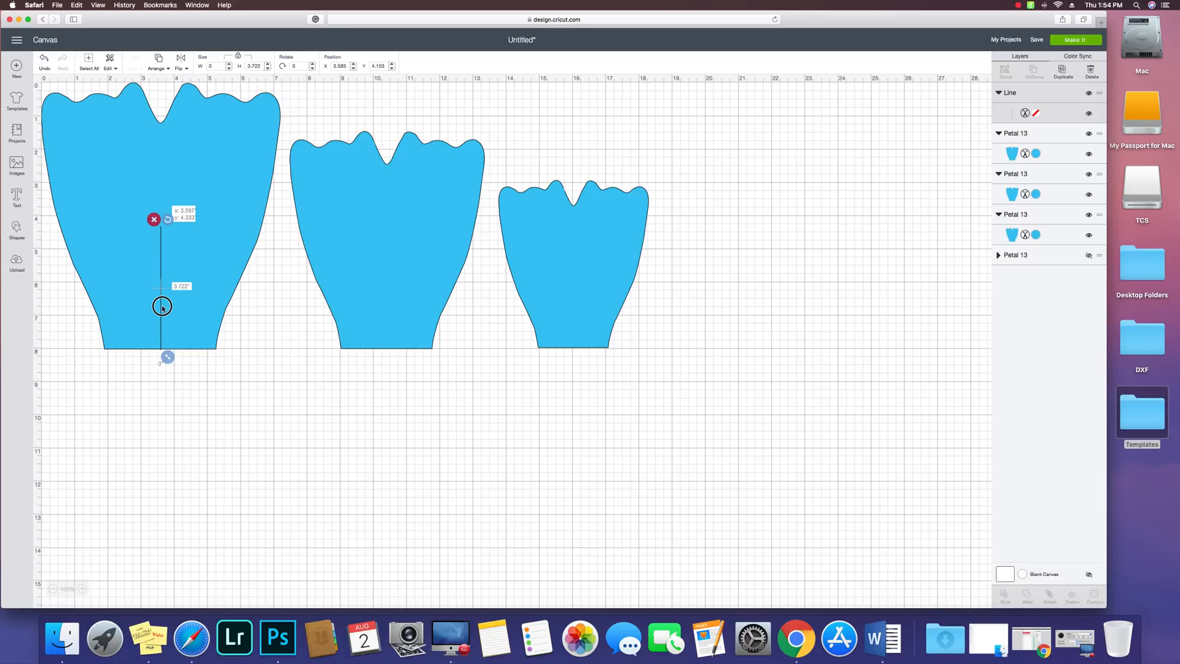
{"action": "left_click_drag", "start_coordinate": [162, 307], "coordinate": [161, 308]}
{"action": "left_click_drag", "start_coordinate": [167, 356], "coordinate": [162, 333]}
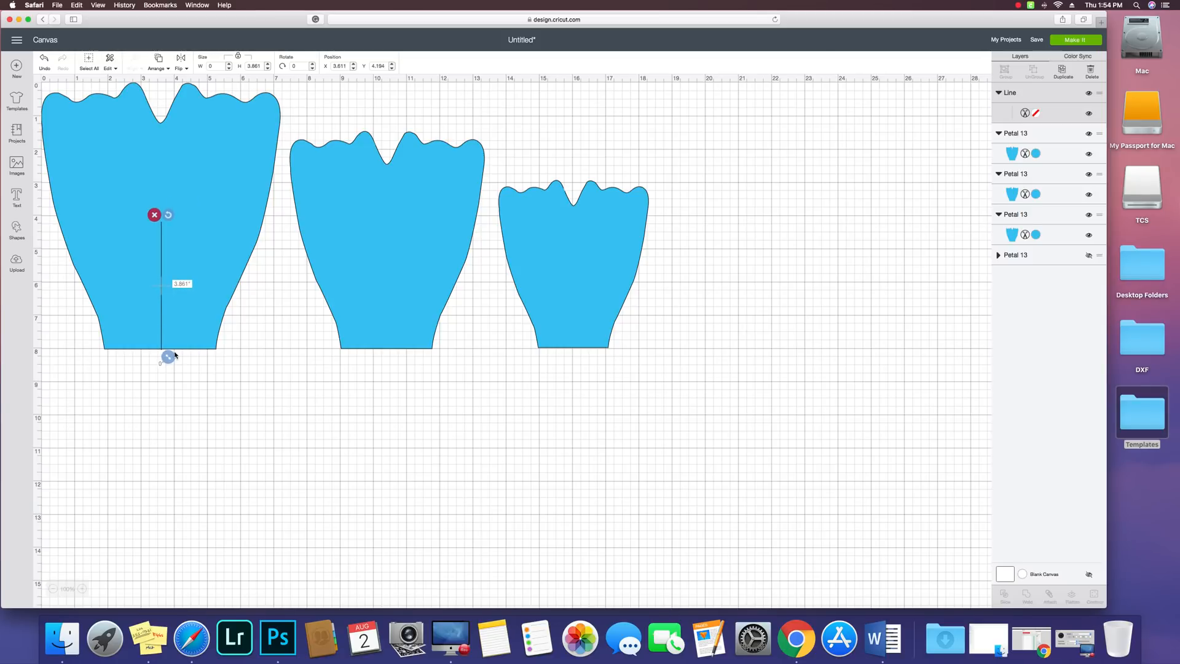
{"action": "left_click", "coordinate": [274, 397]}
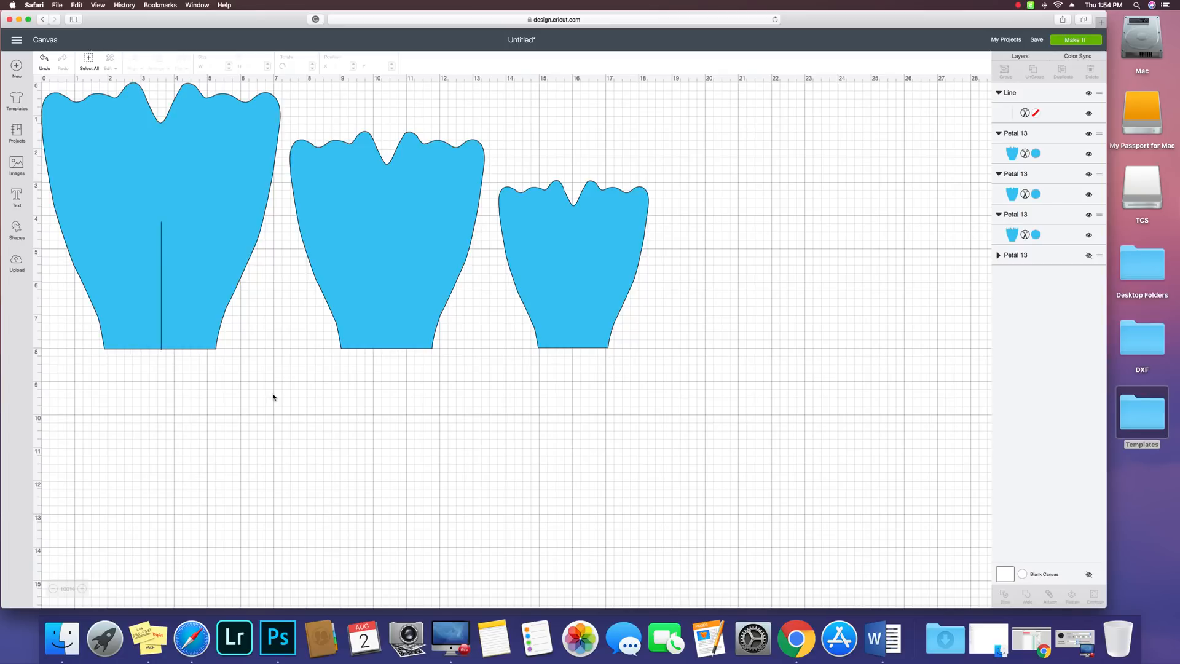
Step: Duplicate the cut line, shorten the copy to about 2.96 in and place it on the medium petal at about X 10.4
{"action": "left_click", "coordinate": [162, 303]}
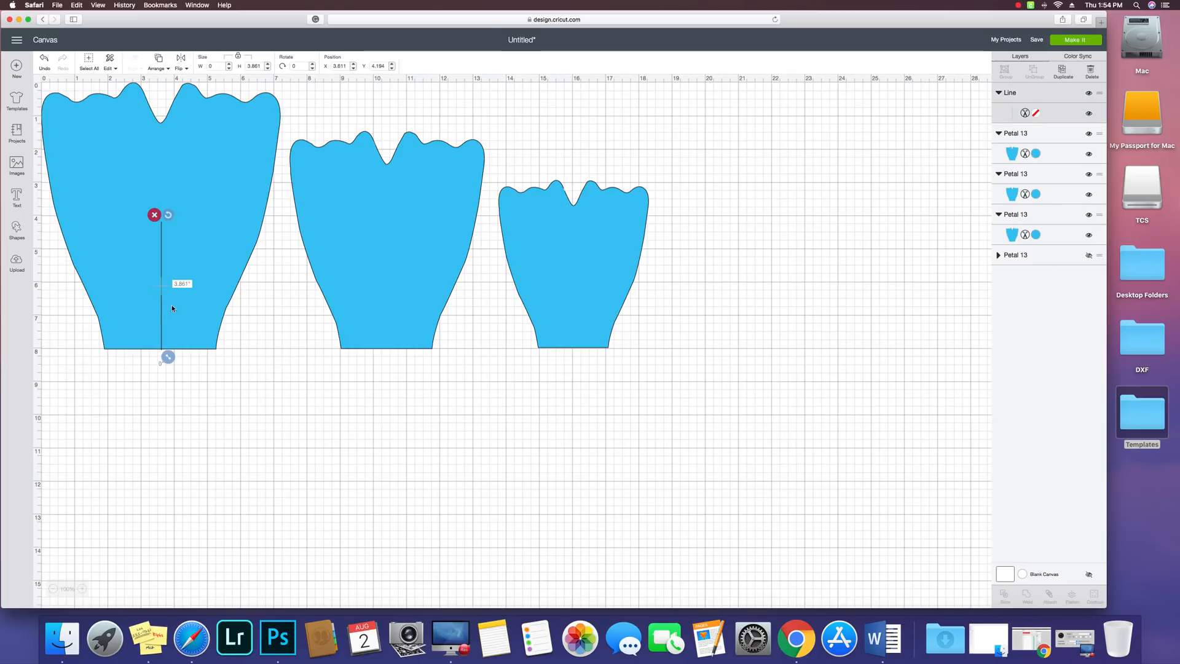
{"action": "left_click", "coordinate": [1063, 72]}
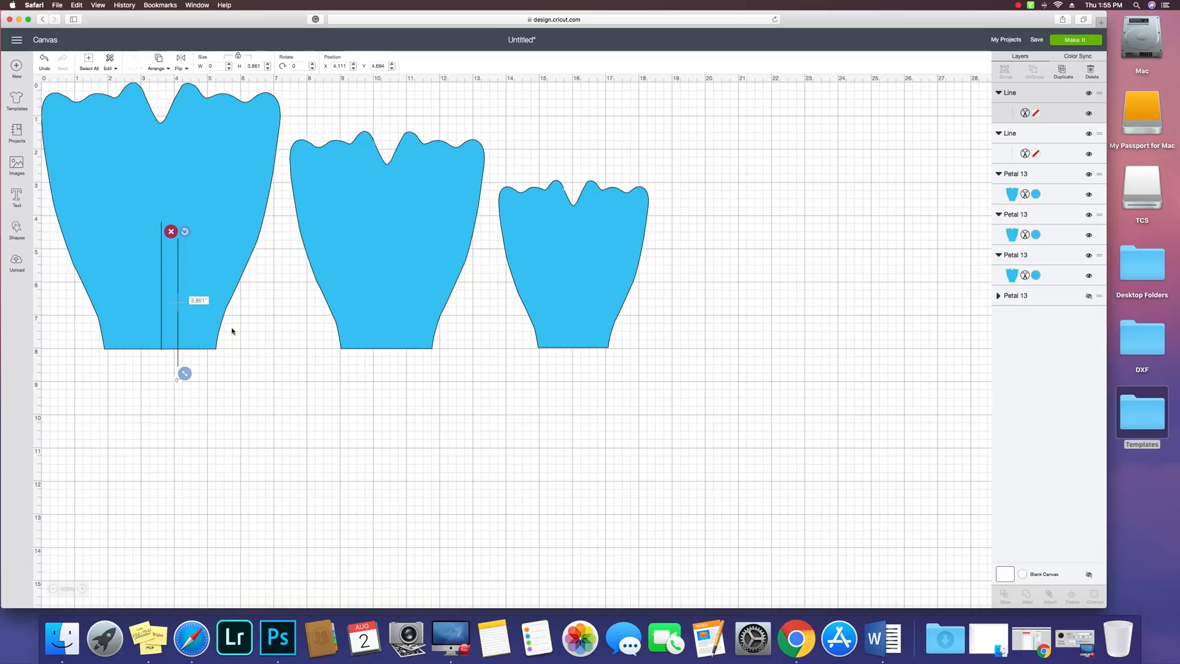
{"action": "left_click_drag", "start_coordinate": [185, 373], "coordinate": [183, 350]}
{"action": "left_click_drag", "start_coordinate": [179, 310], "coordinate": [388, 318]}
{"action": "left_click_drag", "start_coordinate": [395, 361], "coordinate": [393, 354]}
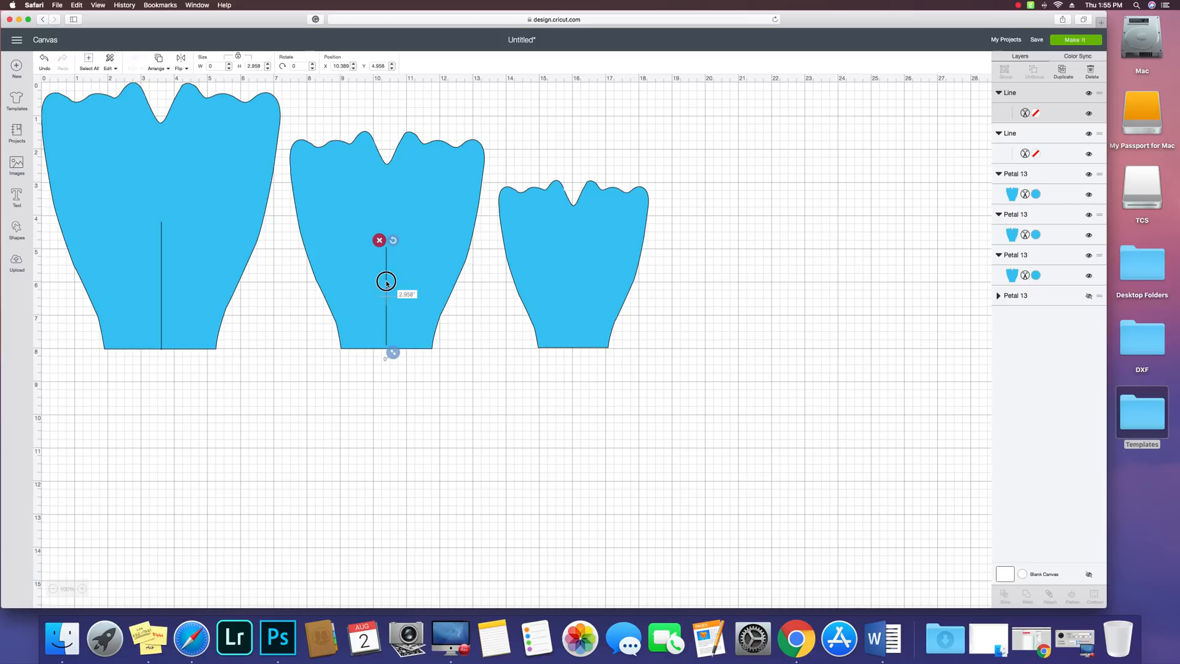
Step: Shorten the medium petal's line to about 2.79 in and seat it on the bottom edge at about X 10.5, Y 5.25
{"action": "mouse_move", "coordinate": [387, 279]}
{"action": "left_mouse_down"}
{"action": "mouse_move", "coordinate": [171, 291]}
{"action": "mouse_move", "coordinate": [142, 276]}
{"action": "mouse_move", "coordinate": [387, 316]}
{"action": "mouse_move", "coordinate": [391, 286]}
{"action": "left_mouse_up"}
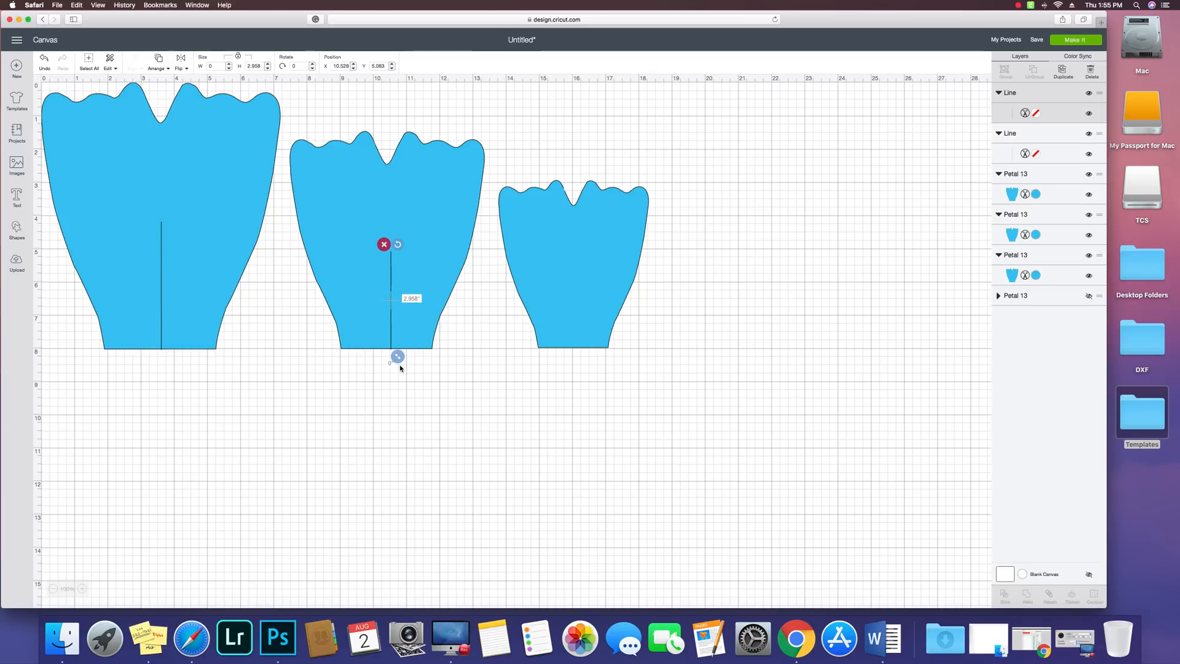
{"action": "left_click_drag", "start_coordinate": [398, 358], "coordinate": [398, 354]}
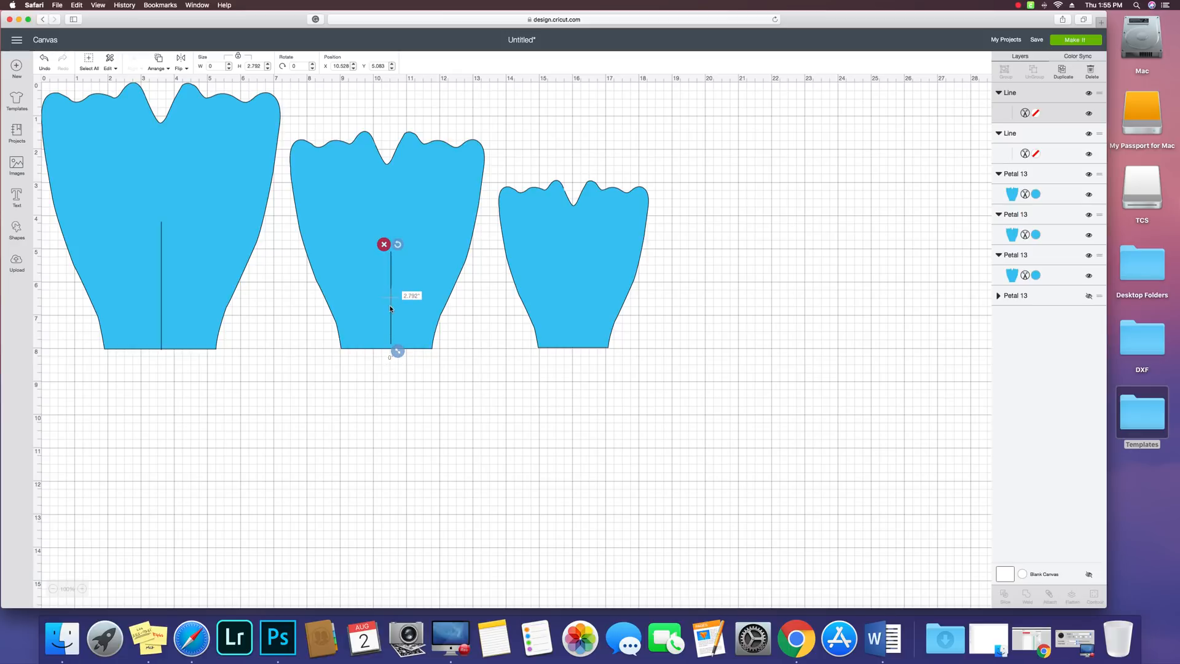
{"action": "left_click_drag", "start_coordinate": [391, 311], "coordinate": [404, 375]}
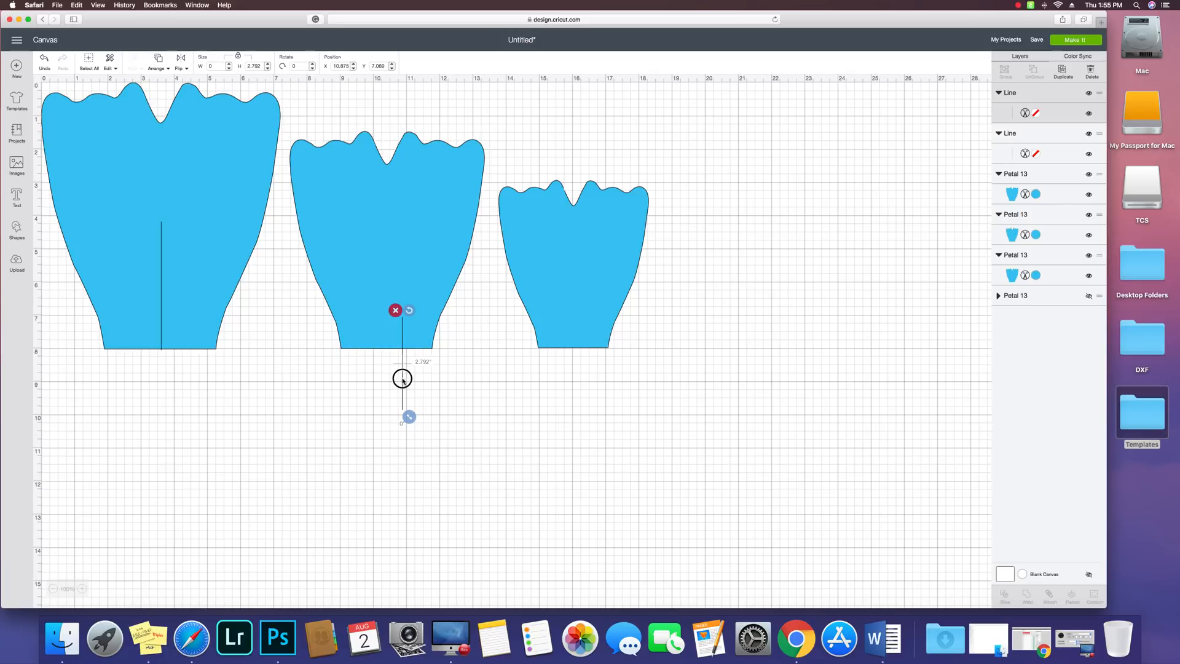
{"action": "left_click_drag", "start_coordinate": [400, 377], "coordinate": [390, 320]}
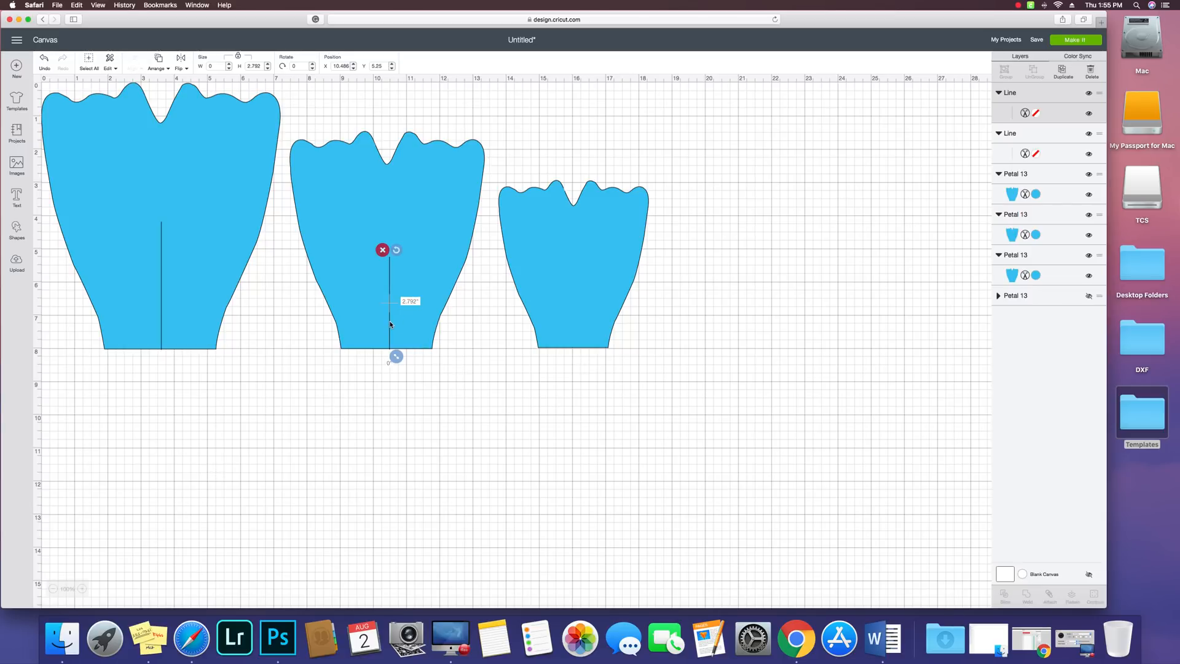
Step: Duplicate the medium petal's line, centre the copy on the small petal's base, shorten it in proportion, and clear the selection
{"action": "left_click", "coordinate": [1063, 71]}
{"action": "left_click_drag", "start_coordinate": [403, 340], "coordinate": [585, 353]}
{"action": "left_click_drag", "start_coordinate": [577, 287], "coordinate": [579, 291]}
{"action": "left_click_drag", "start_coordinate": [586, 357], "coordinate": [584, 351]}
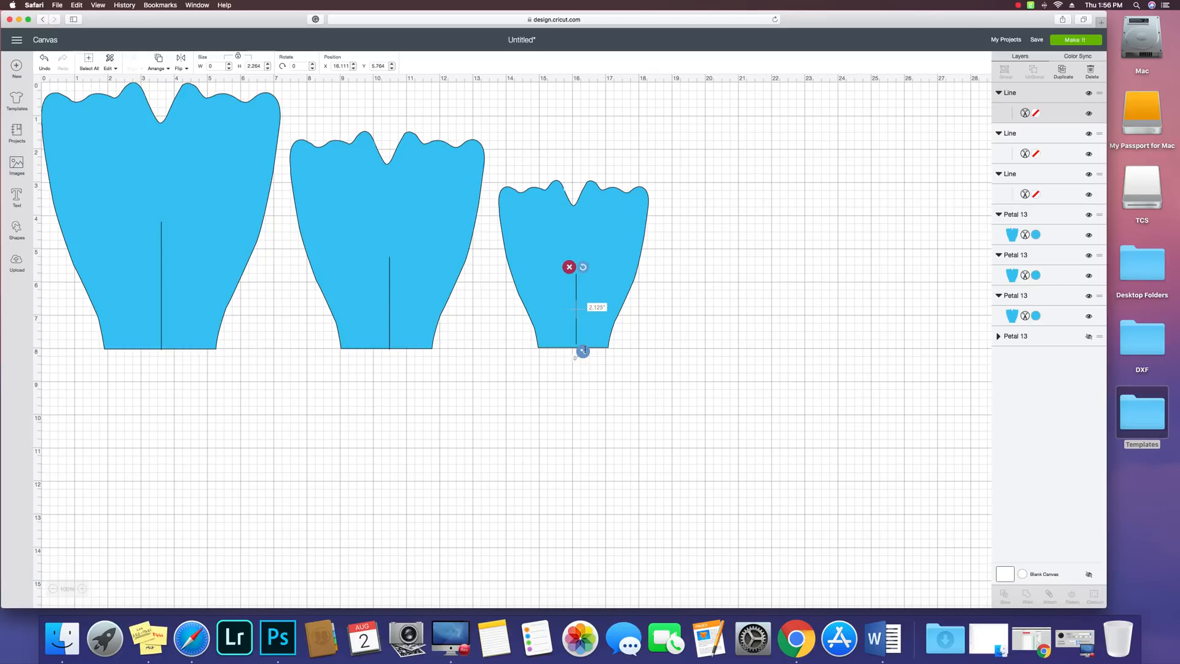
{"action": "left_click_drag", "start_coordinate": [578, 293], "coordinate": [577, 297]}
{"action": "left_click_drag", "start_coordinate": [584, 357], "coordinate": [576, 333]}
{"action": "left_click", "coordinate": [653, 364]}
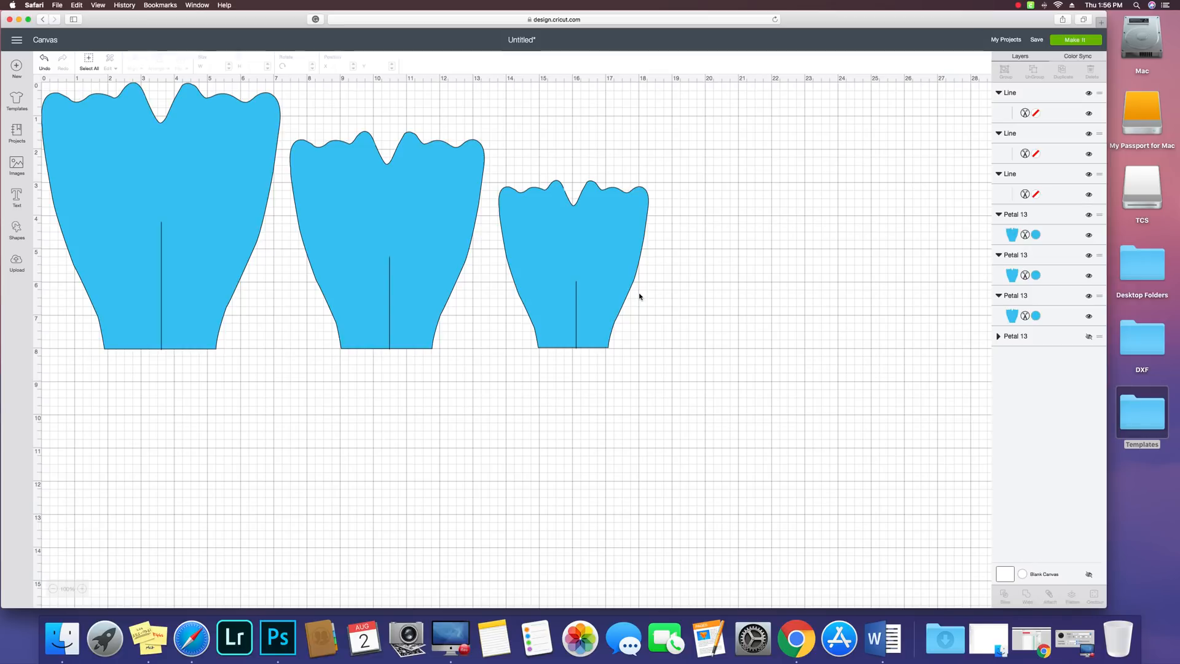
Step: Preview how the petals and lines are laid out on the cutting mats, and return to the canvas
{"action": "left_click", "coordinate": [1084, 41]}
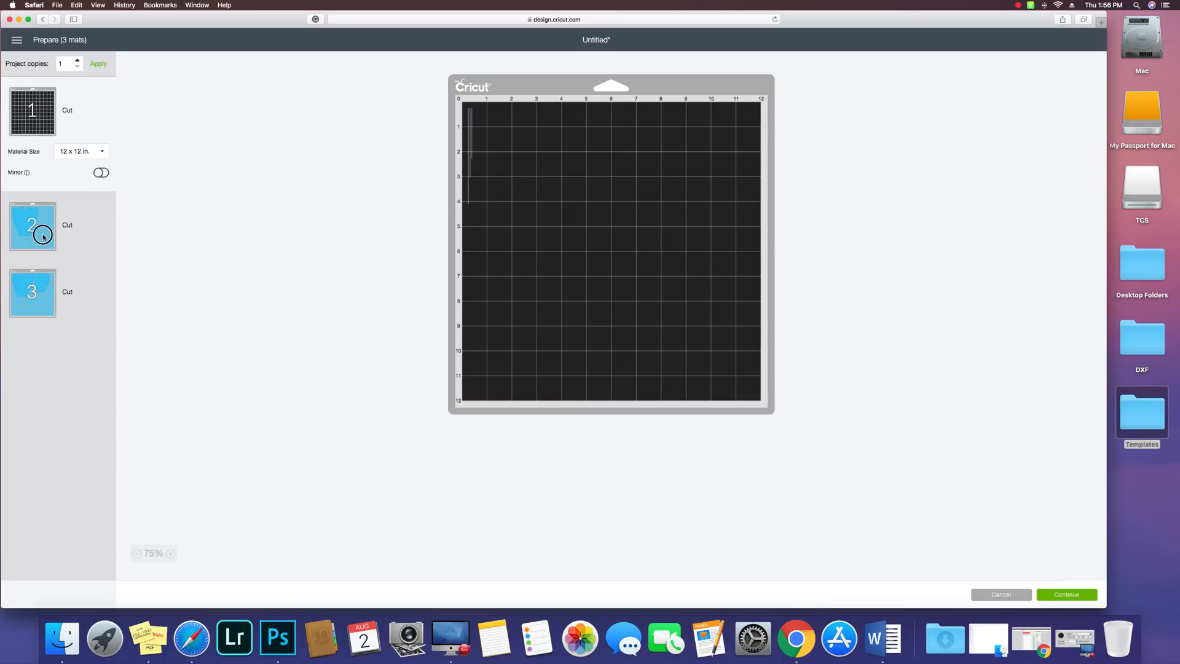
{"action": "left_click", "coordinate": [43, 237]}
{"action": "left_click", "coordinate": [30, 287]}
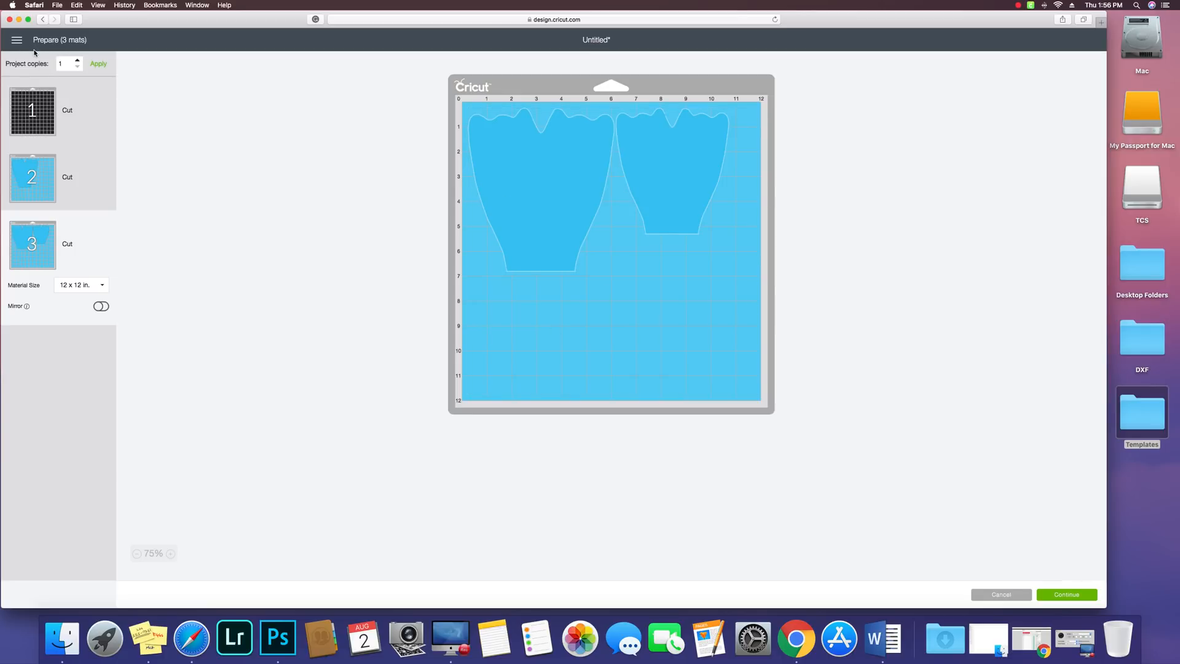
{"action": "left_click", "coordinate": [998, 595]}
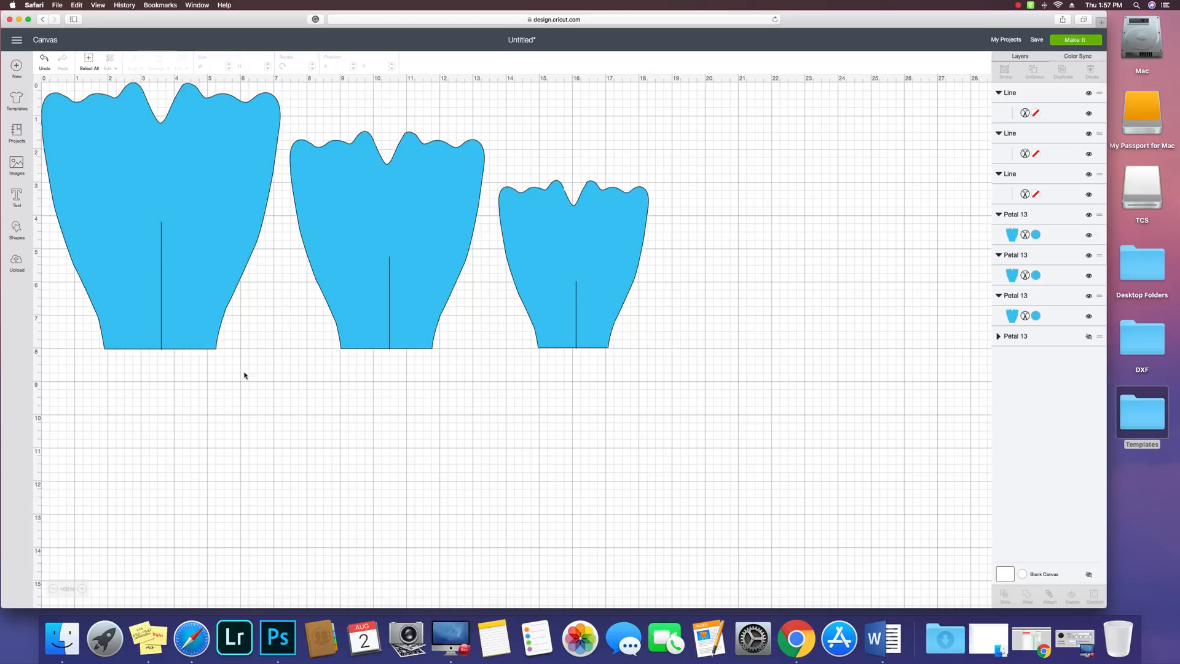
Step: Attach the large petal and its cut line to each other, and clear the selection
{"action": "mouse_move", "coordinate": [244, 373]}
{"action": "left_mouse_down"}
{"action": "mouse_move", "coordinate": [135, 236]}
{"action": "mouse_move", "coordinate": [248, 355]}
{"action": "left_mouse_up"}
{"action": "left_click_drag", "start_coordinate": [240, 389], "coordinate": [151, 259]}
{"action": "mouse_move", "coordinate": [258, 335]}
{"action": "left_mouse_down"}
{"action": "mouse_move", "coordinate": [213, 308]}
{"action": "mouse_move", "coordinate": [246, 341]}
{"action": "left_mouse_up"}
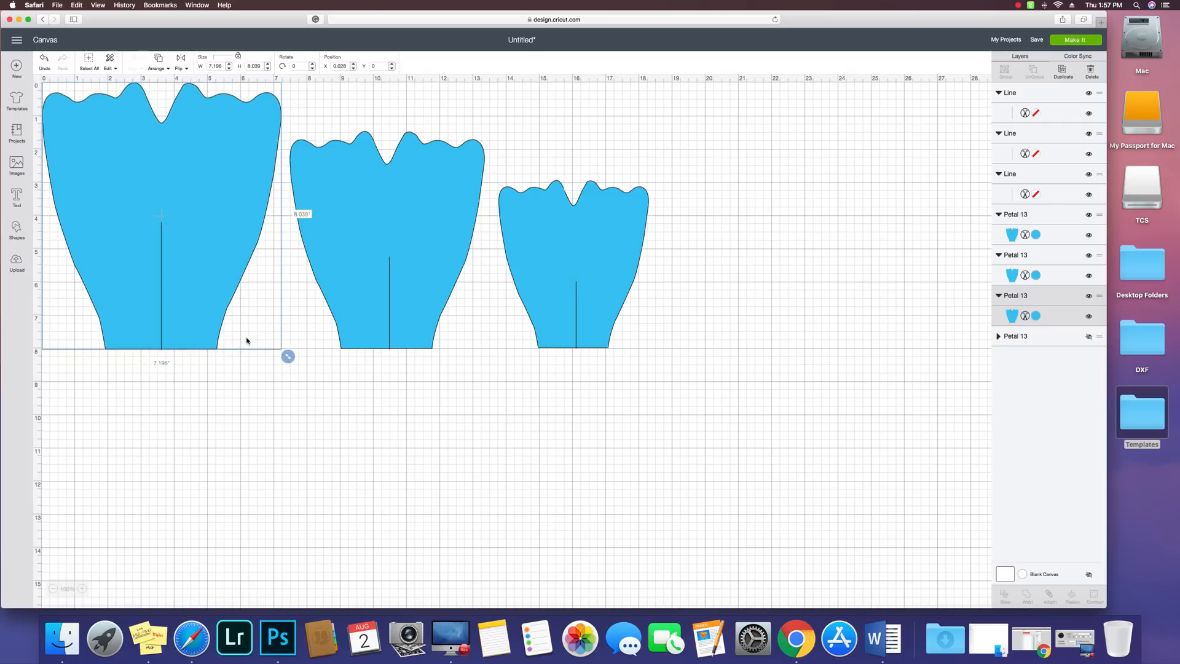
{"action": "left_click", "coordinate": [251, 422]}
{"action": "left_click_drag", "start_coordinate": [240, 390], "coordinate": [109, 207]}
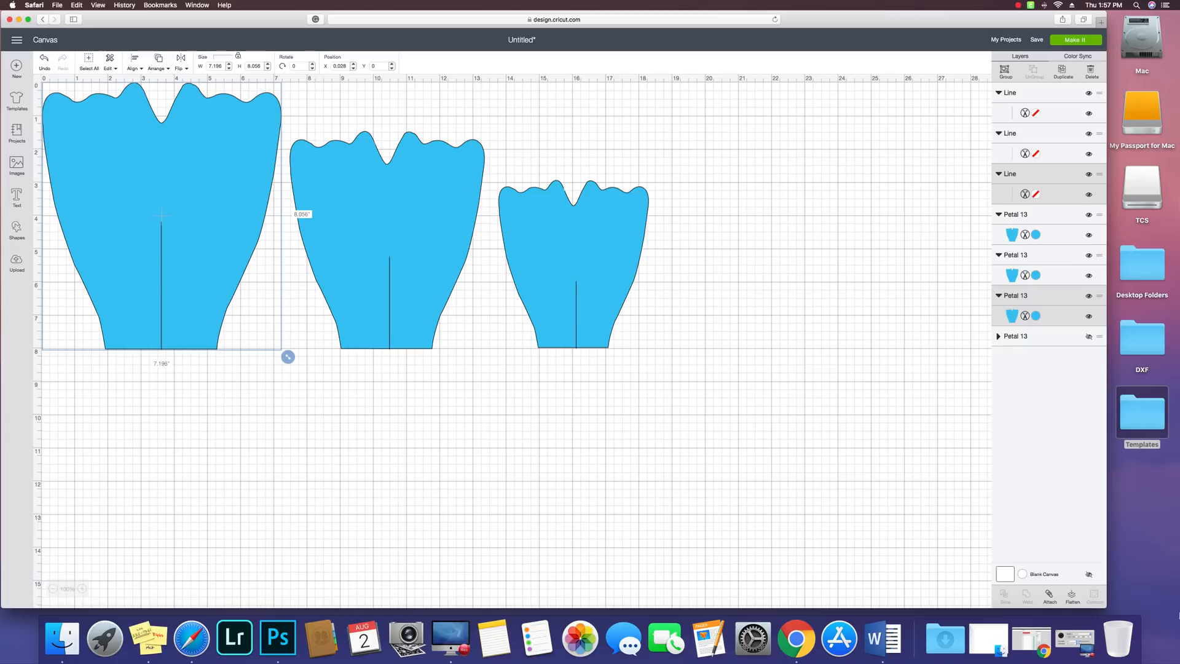
{"action": "left_click", "coordinate": [1049, 596]}
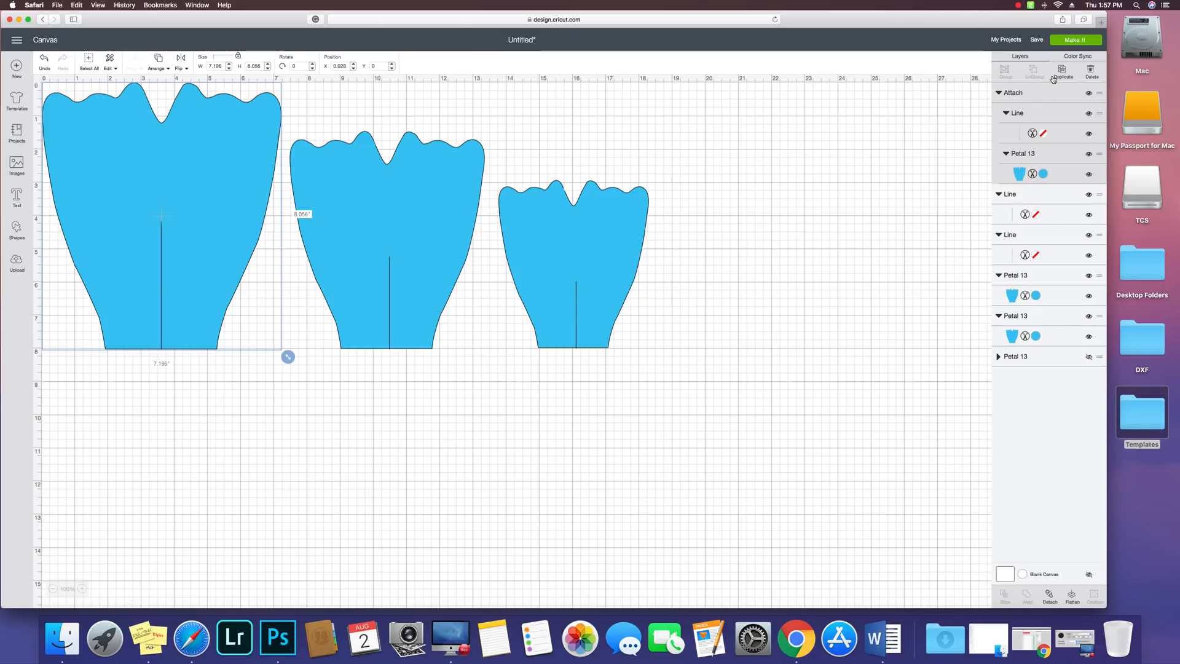
{"action": "left_click", "coordinate": [497, 469]}
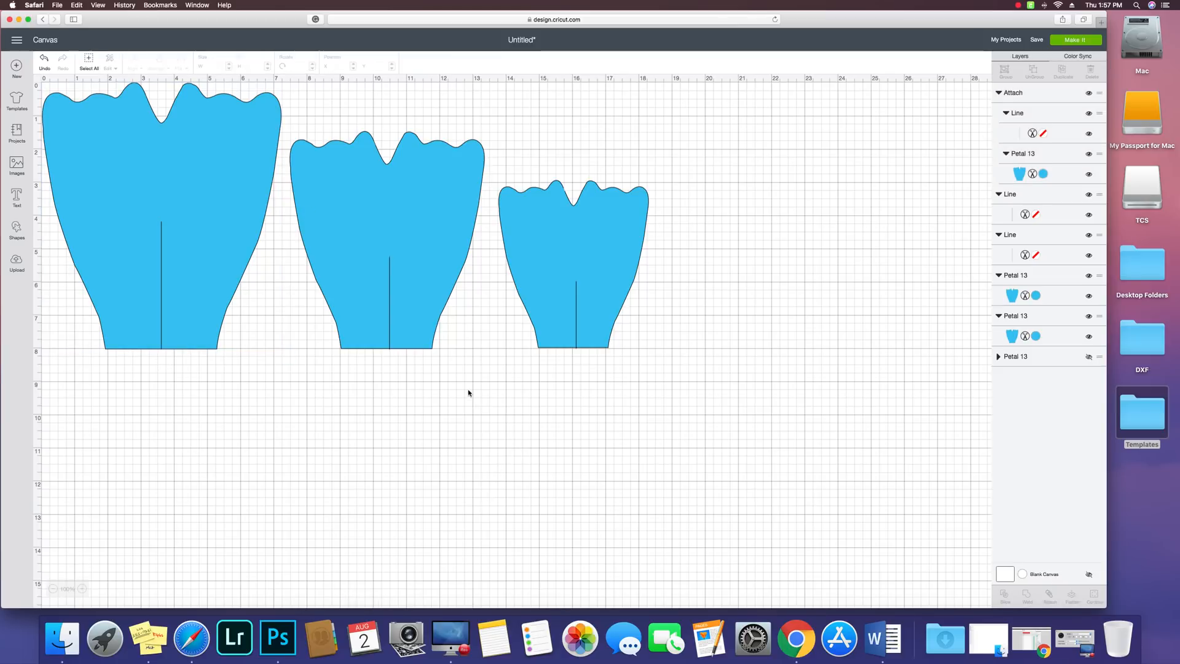
Step: Attach the medium petal to its cut line, and the small petal to its own line, as two separate sets
{"action": "left_click_drag", "start_coordinate": [470, 391], "coordinate": [338, 282]}
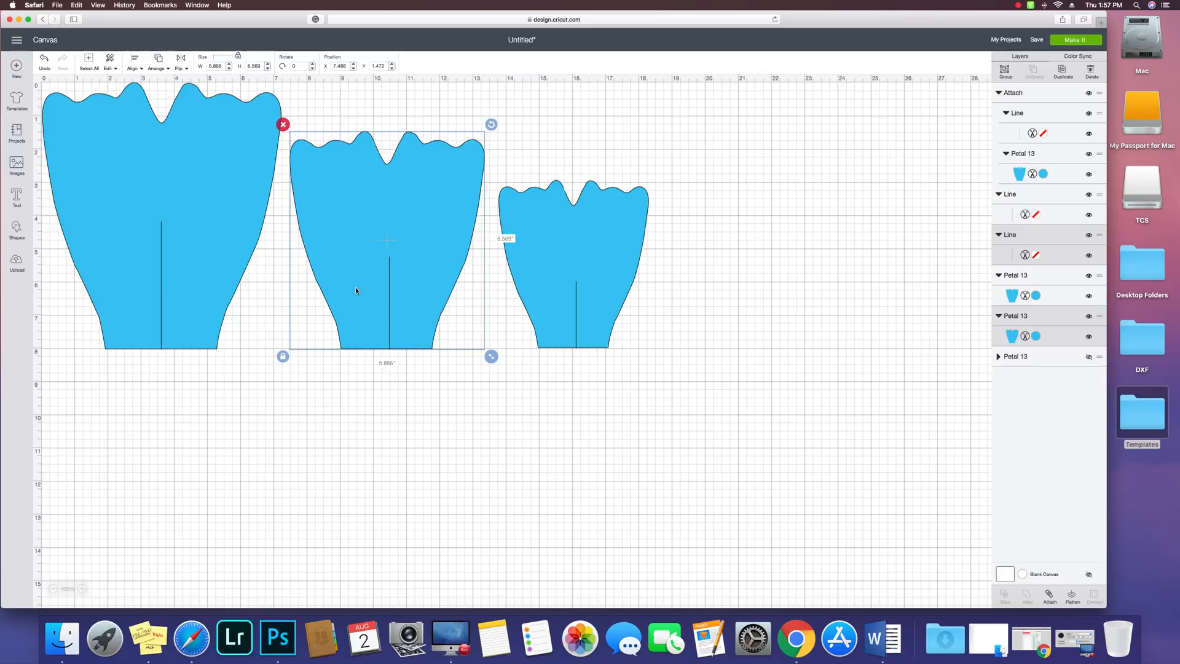
{"action": "left_click", "coordinate": [1051, 599]}
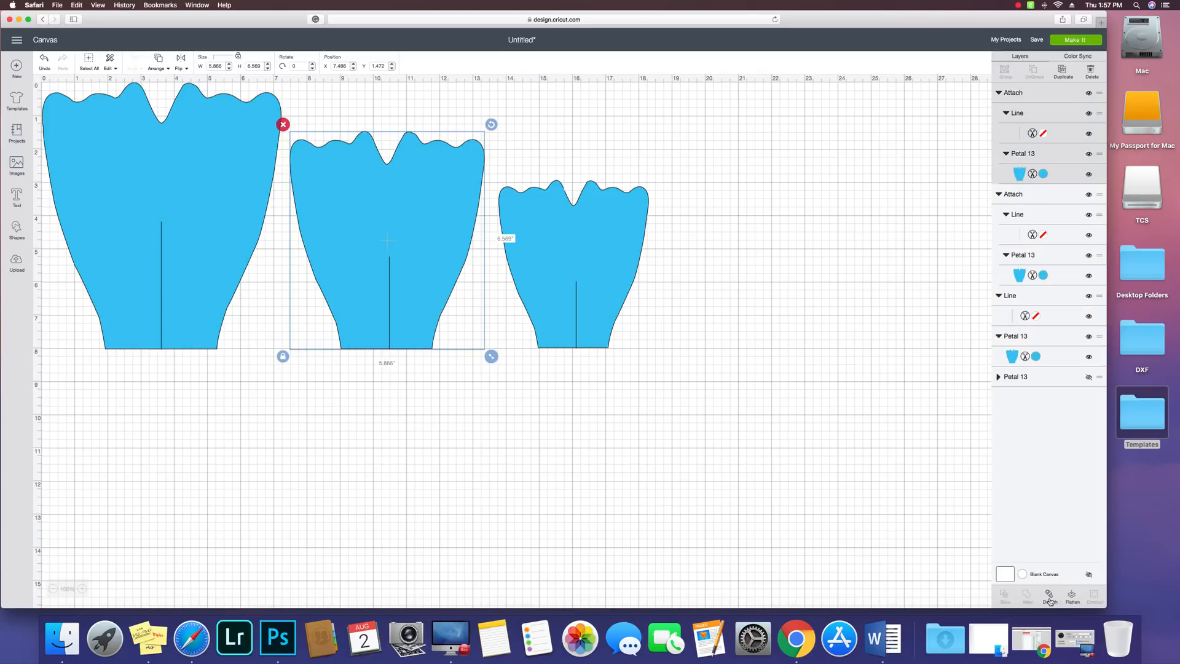
{"action": "left_click", "coordinate": [733, 411]}
{"action": "left_click_drag", "start_coordinate": [634, 390], "coordinate": [557, 290]}
{"action": "left_click", "coordinate": [1051, 600]}
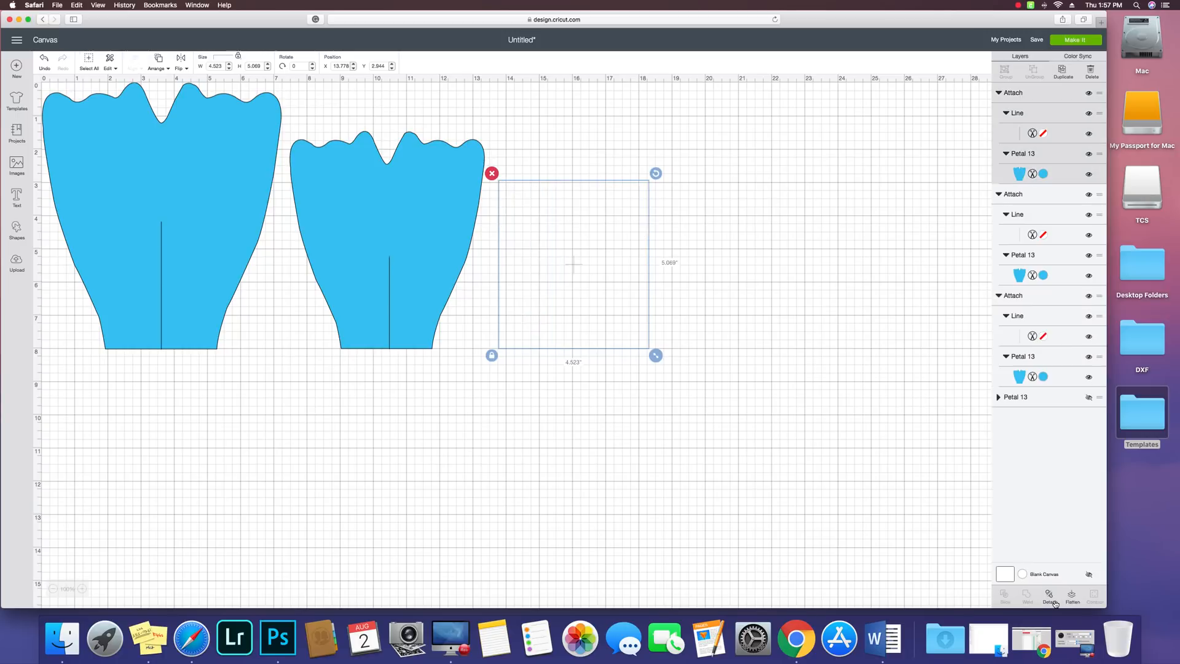
{"action": "left_click", "coordinate": [743, 394]}
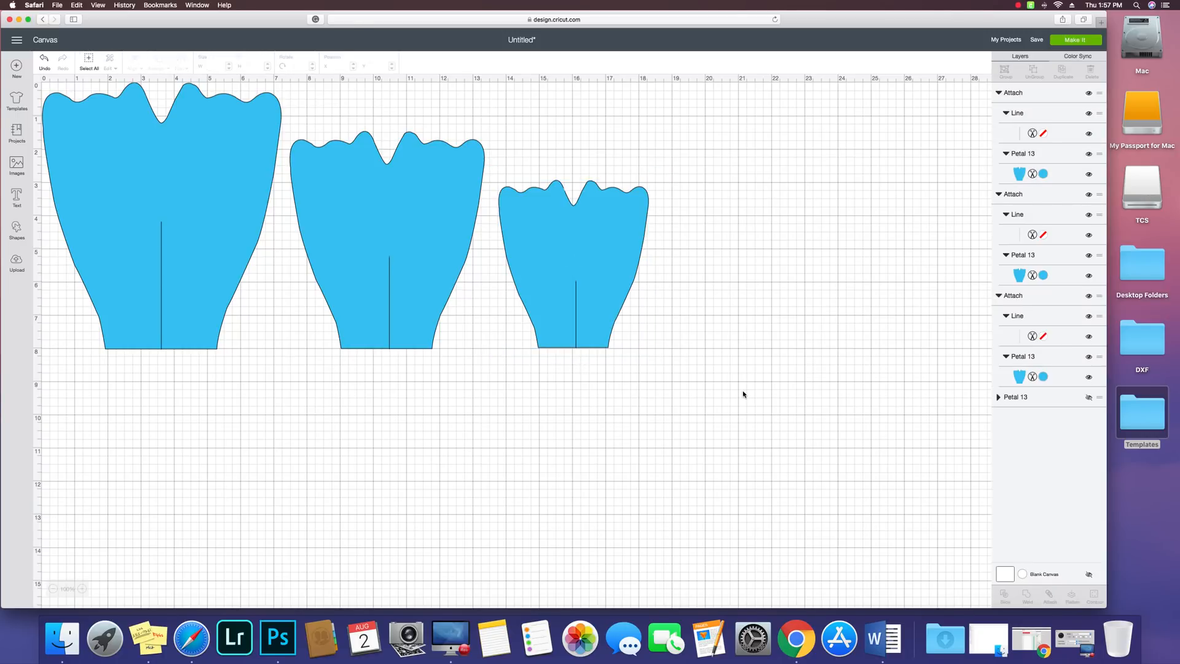
Step: Spread the attached petals apart, with the large one at about X 1.3, Y 0.6 and the small one at about X 18.6, Y 4.8
{"action": "left_click_drag", "start_coordinate": [617, 256], "coordinate": [778, 317]}
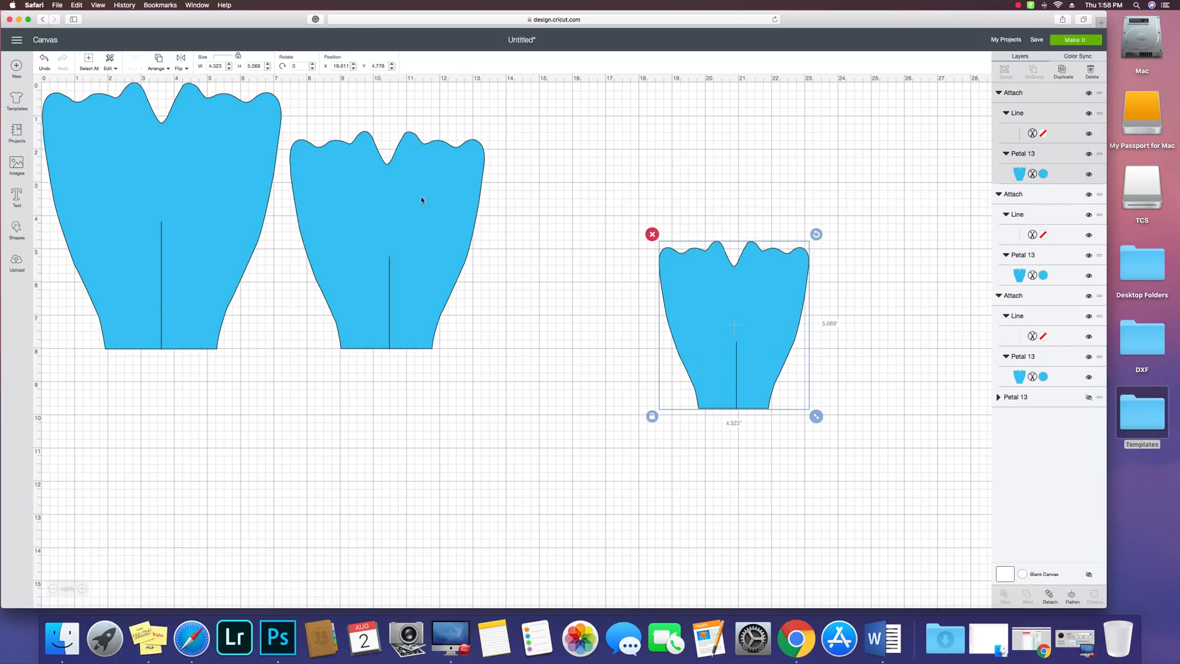
{"action": "left_click_drag", "start_coordinate": [418, 200], "coordinate": [418, 252]}
{"action": "left_click_drag", "start_coordinate": [216, 163], "coordinate": [251, 198]}
{"action": "left_click_drag", "start_coordinate": [244, 244], "coordinate": [240, 236]}
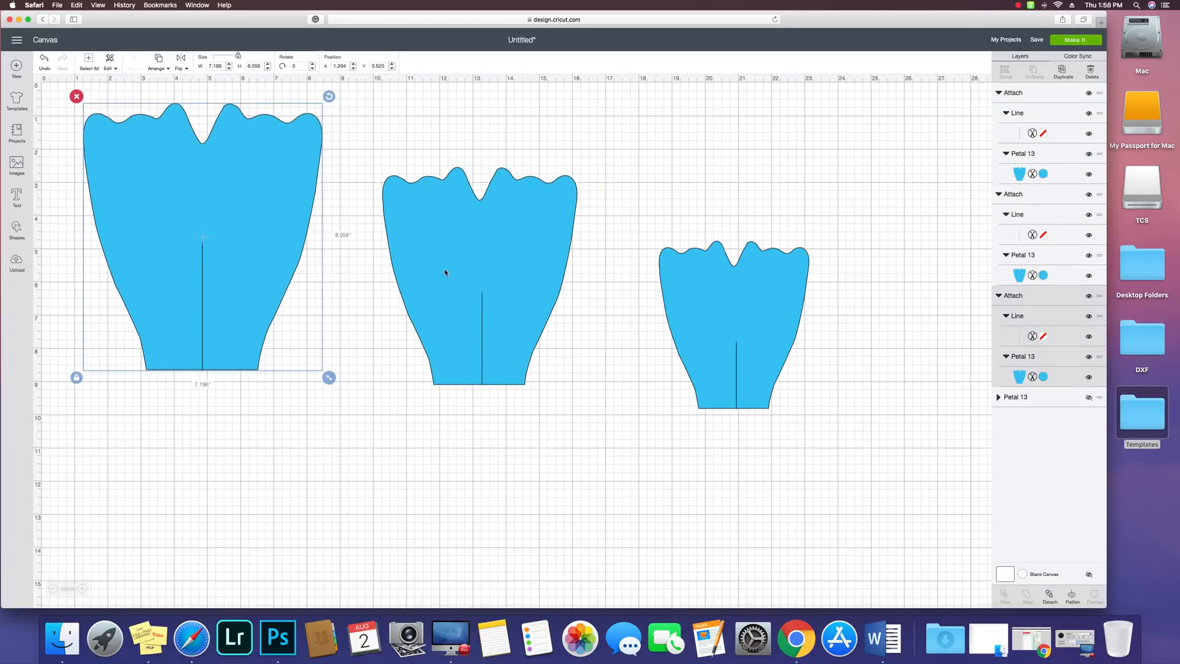
{"action": "left_click_drag", "start_coordinate": [448, 276], "coordinate": [426, 271]}
Step: Detach the small petal from its cut line
{"action": "left_click", "coordinate": [785, 322]}
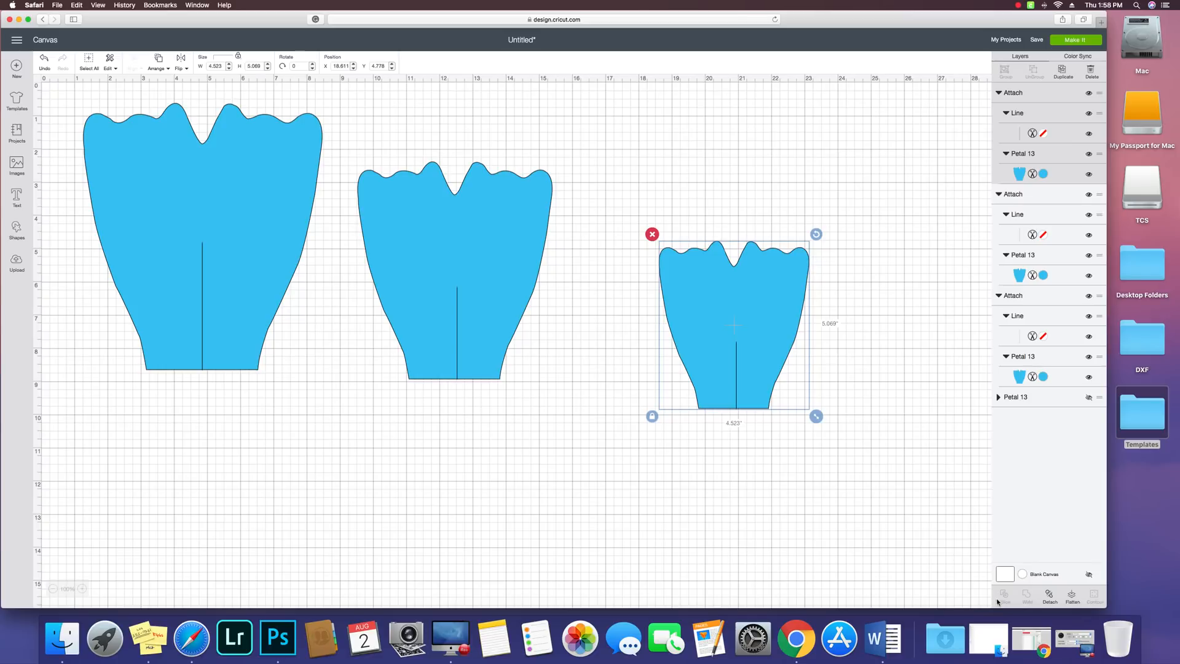
{"action": "left_click", "coordinate": [1051, 597]}
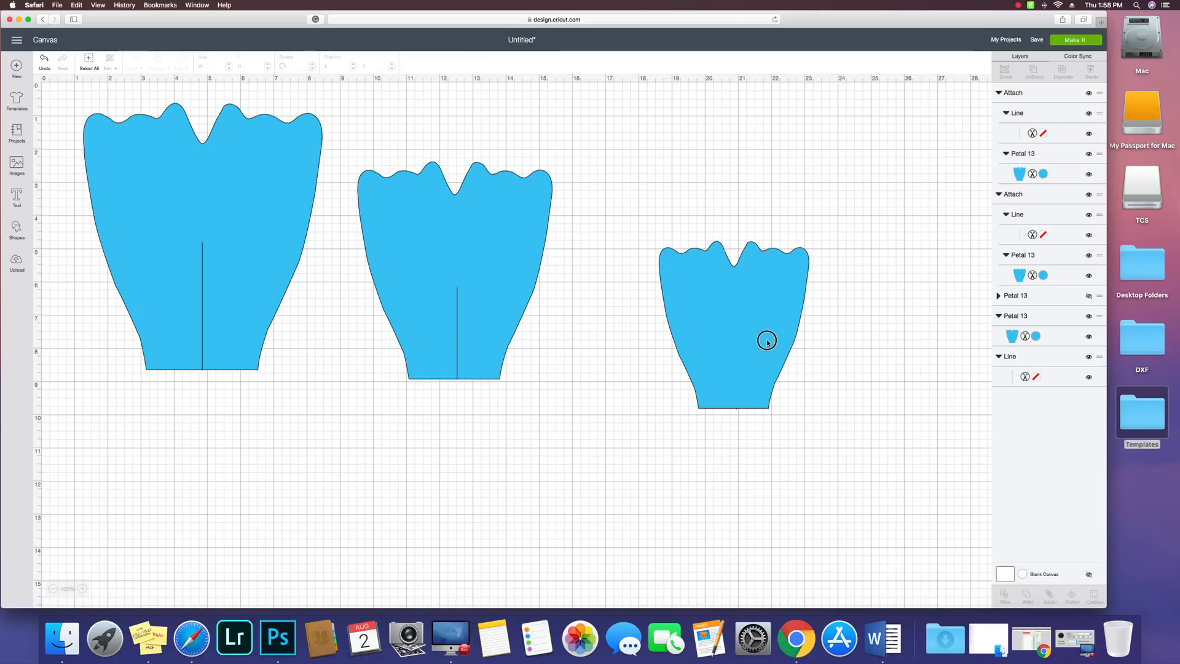
Step: Move the small petal off its cut line and bring the line in front of all other layers
{"action": "left_click_drag", "start_coordinate": [767, 342], "coordinate": [849, 214]}
{"action": "left_click", "coordinate": [737, 369]}
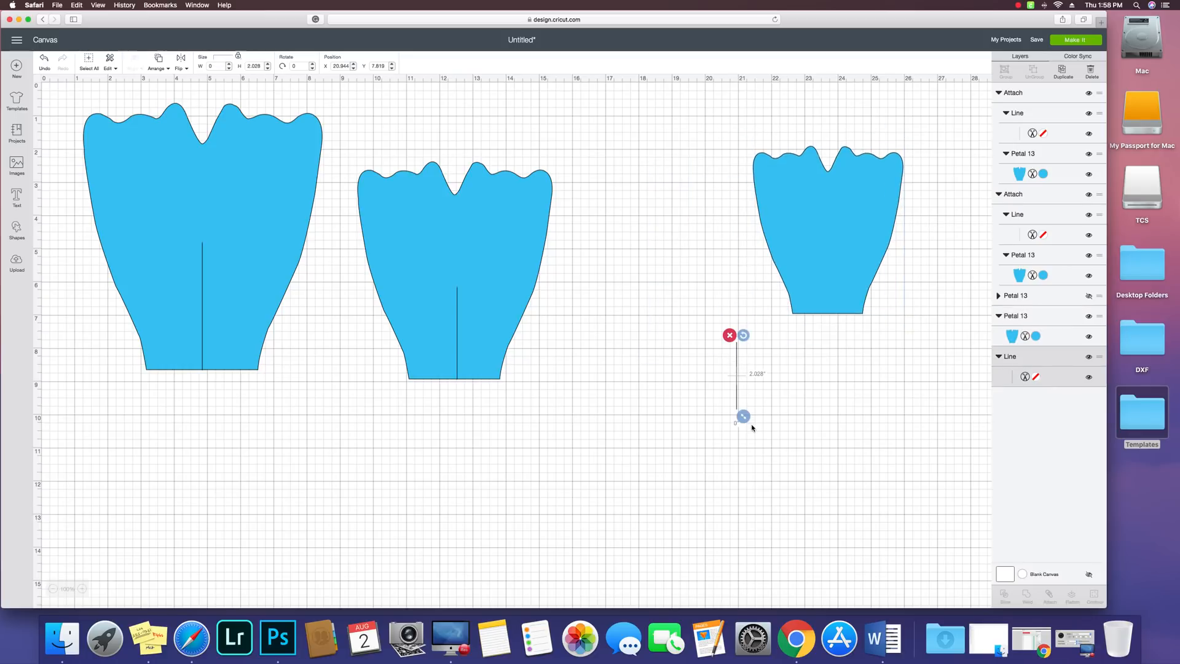
{"action": "right_click", "coordinate": [737, 380]}
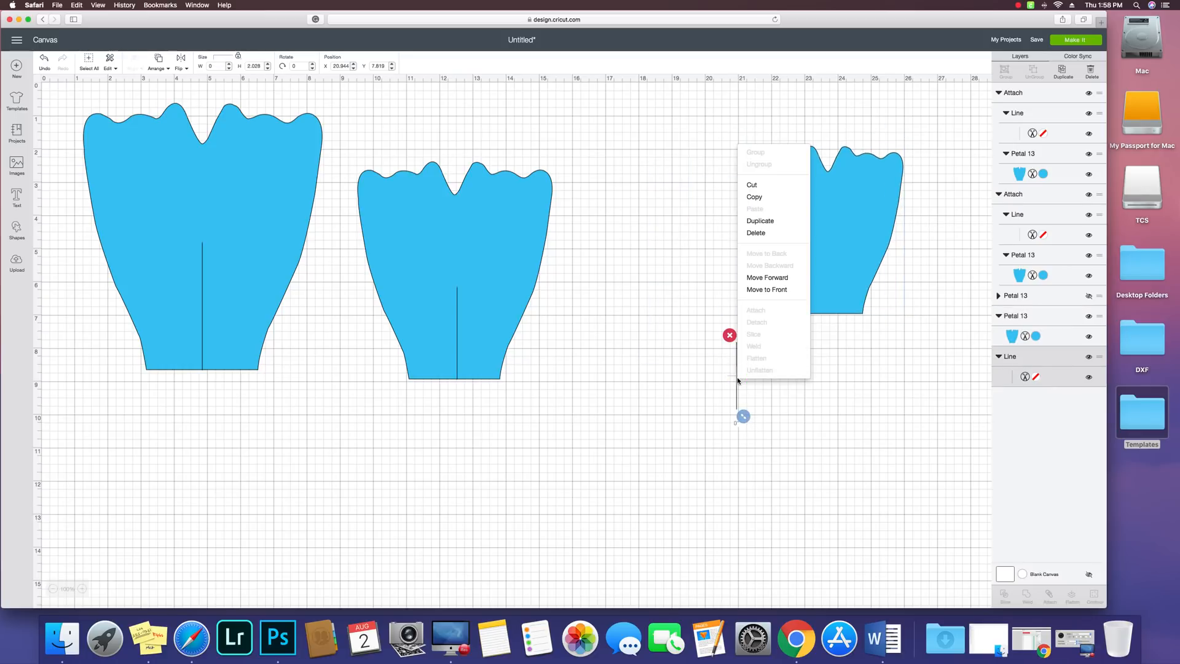
{"action": "left_click", "coordinate": [752, 295]}
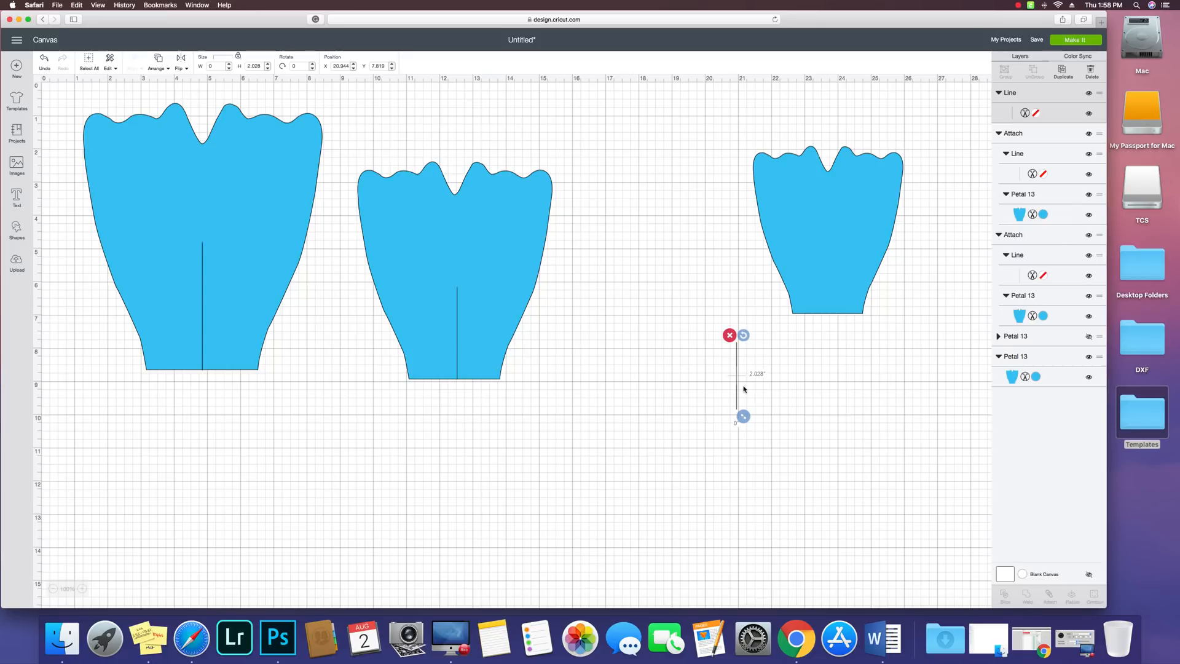
Step: Place the small petal back behind its cut line at about X 18.5, Y 4.8, and attach the two
{"action": "left_click_drag", "start_coordinate": [842, 256], "coordinate": [732, 359]}
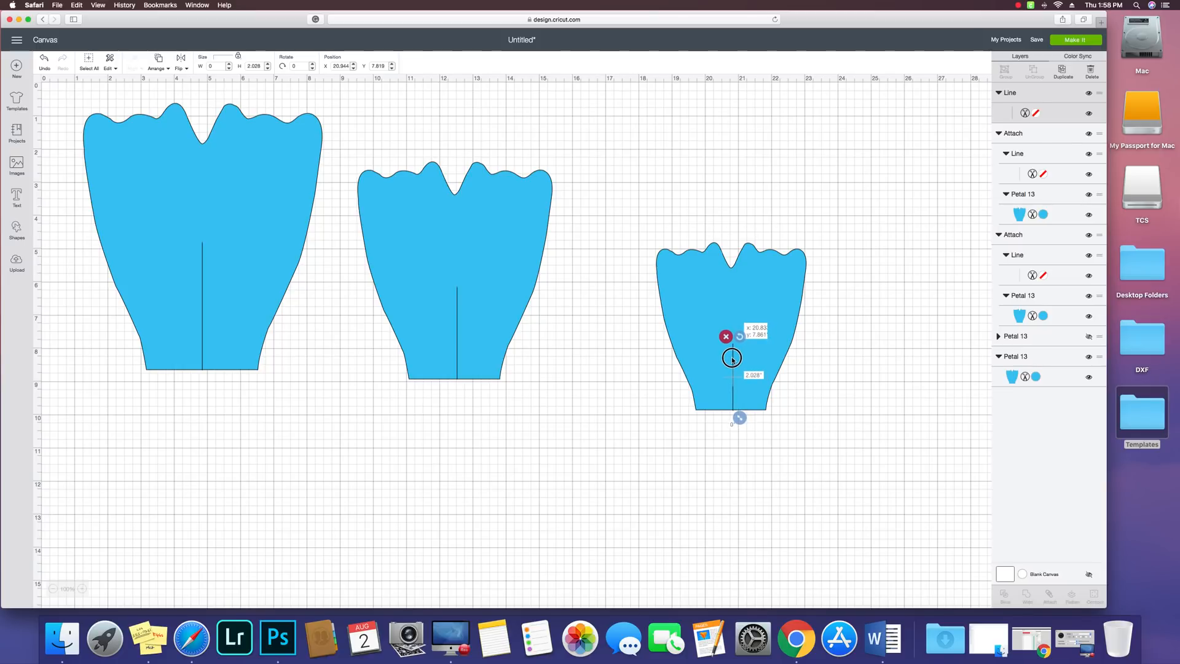
{"action": "left_click", "coordinate": [820, 414]}
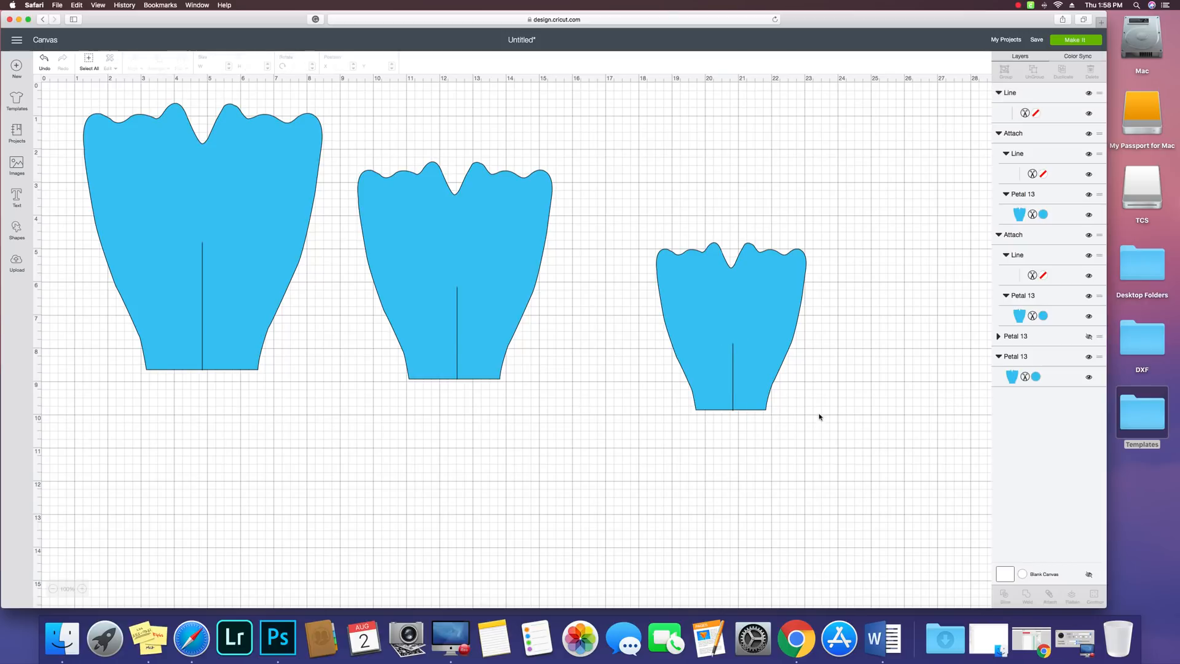
{"action": "left_click_drag", "start_coordinate": [829, 450], "coordinate": [653, 241]}
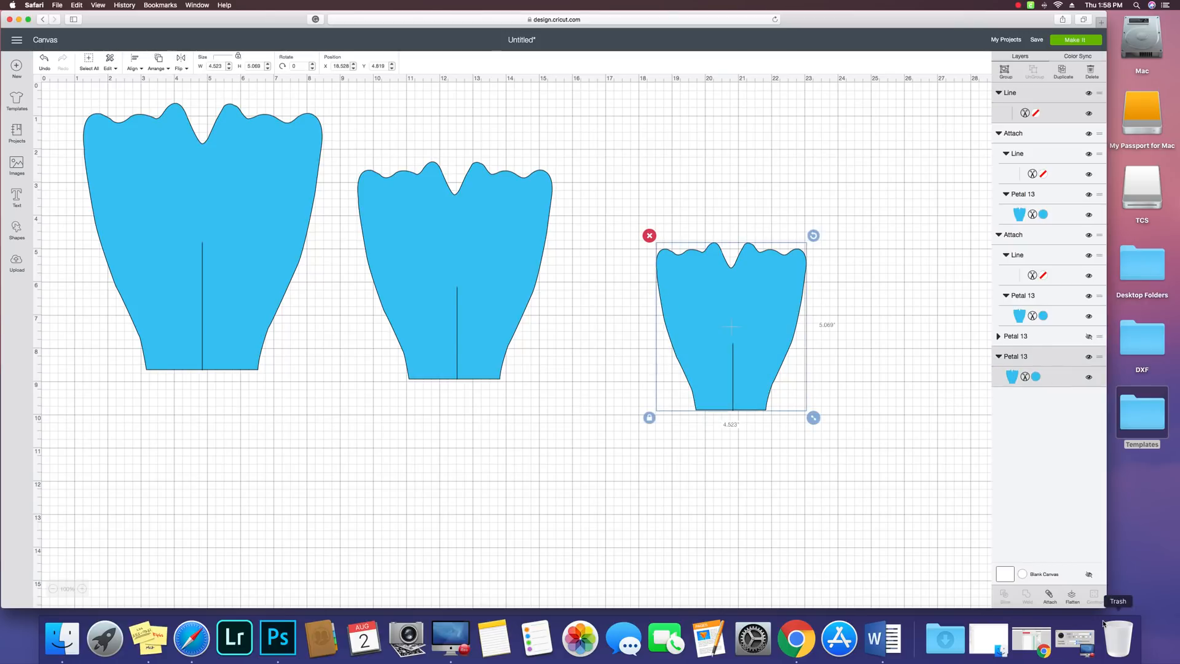
{"action": "left_click", "coordinate": [1049, 602]}
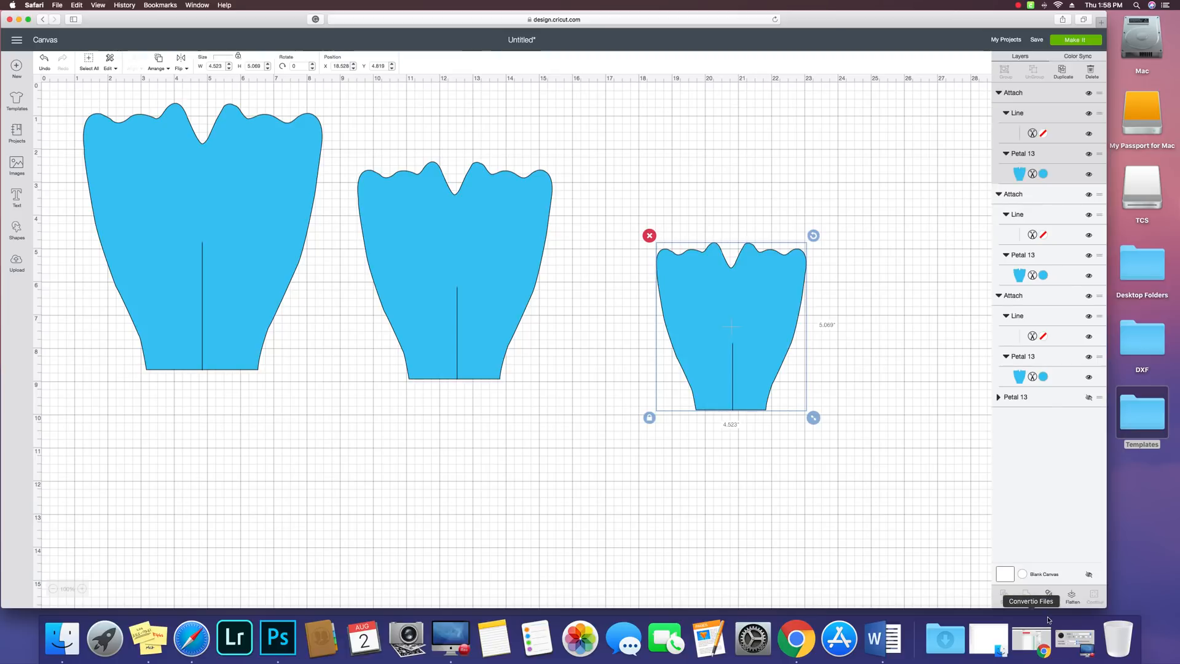
Step: Spread the attached petals out, with the large at about X 1.3, Y 1.4, the medium at X 14.1, Y 3.9 and the small at X 21, Y 3.9
{"action": "left_click_drag", "start_coordinate": [693, 338], "coordinate": [758, 249]}
{"action": "left_click_drag", "start_coordinate": [386, 271], "coordinate": [536, 322]}
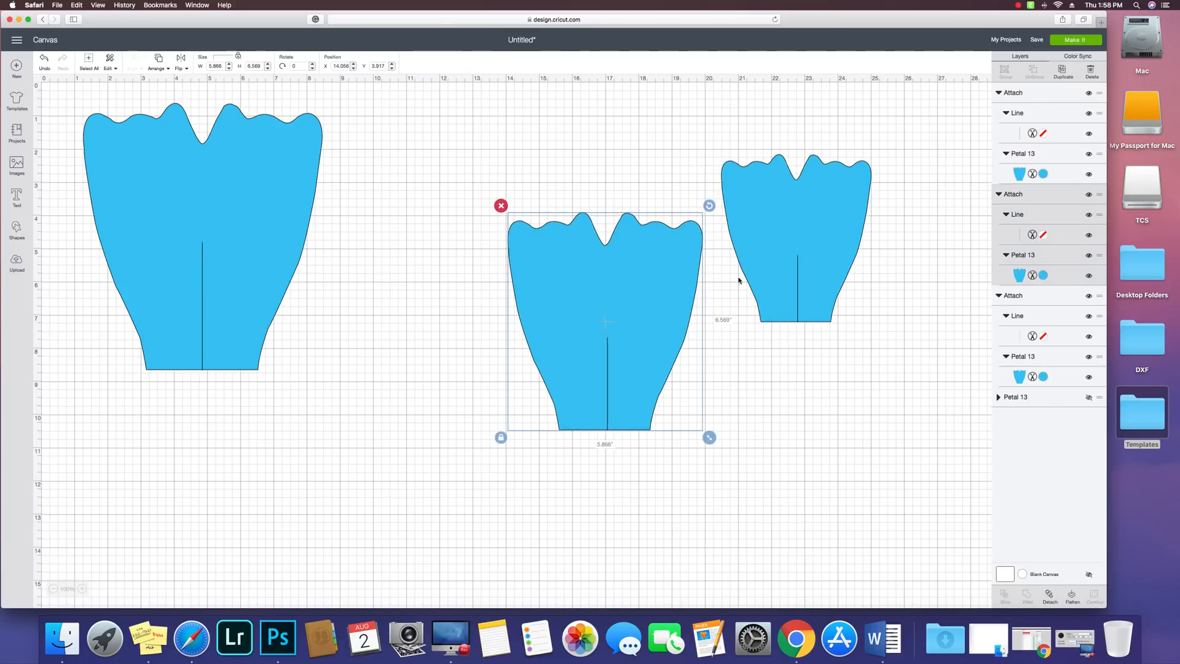
{"action": "left_click_drag", "start_coordinate": [806, 244], "coordinate": [497, 395]}
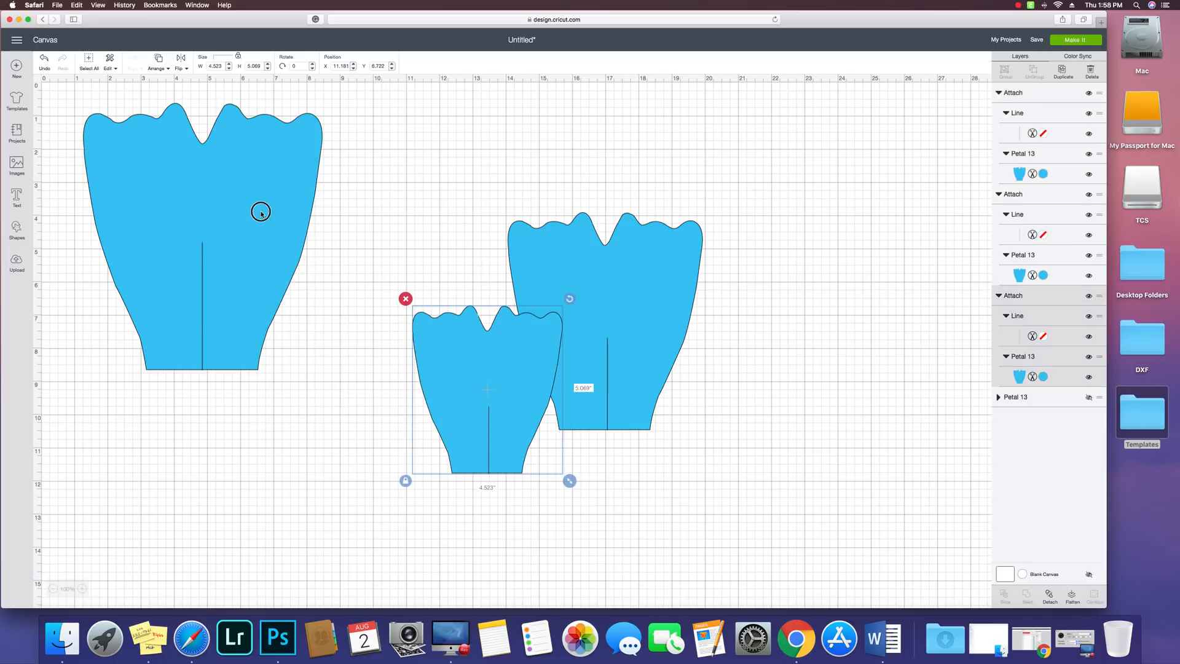
{"action": "left_click_drag", "start_coordinate": [258, 209], "coordinate": [256, 228]}
{"action": "left_click_drag", "start_coordinate": [559, 382], "coordinate": [884, 291]}
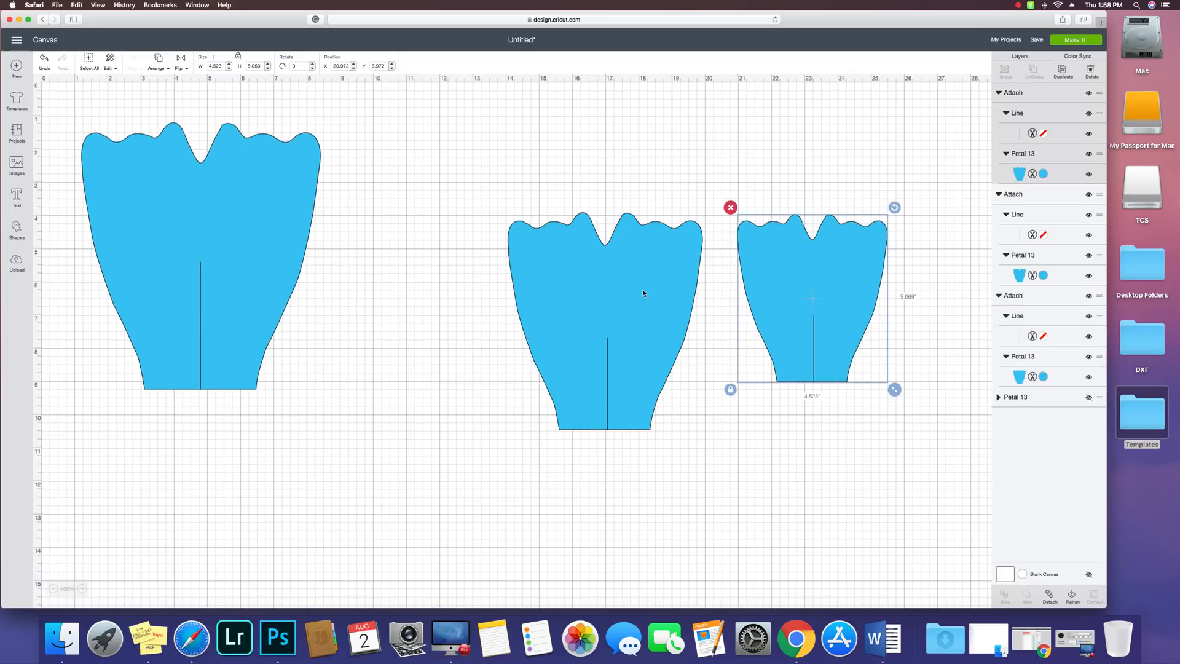
{"action": "left_click", "coordinate": [241, 273]}
{"action": "left_click_drag", "start_coordinate": [239, 269], "coordinate": [242, 277]}
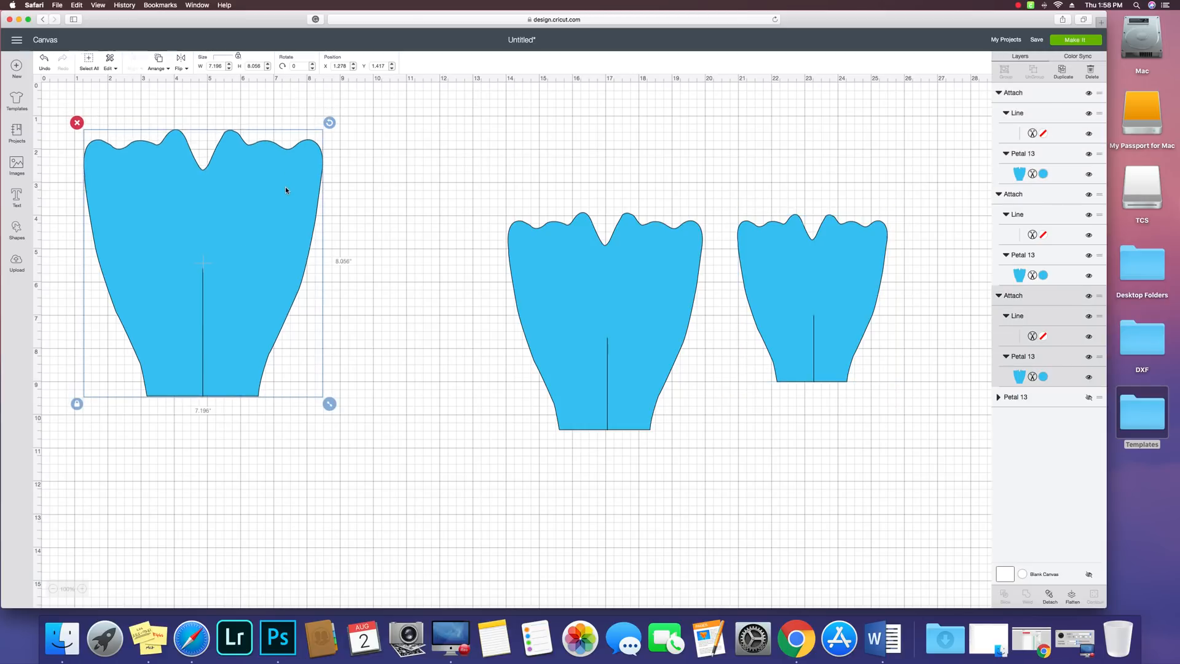
Step: Rotate the large petal clockwise to about 9.5 degrees and move it up against the canvas origin
{"action": "left_click_drag", "start_coordinate": [330, 124], "coordinate": [345, 152]}
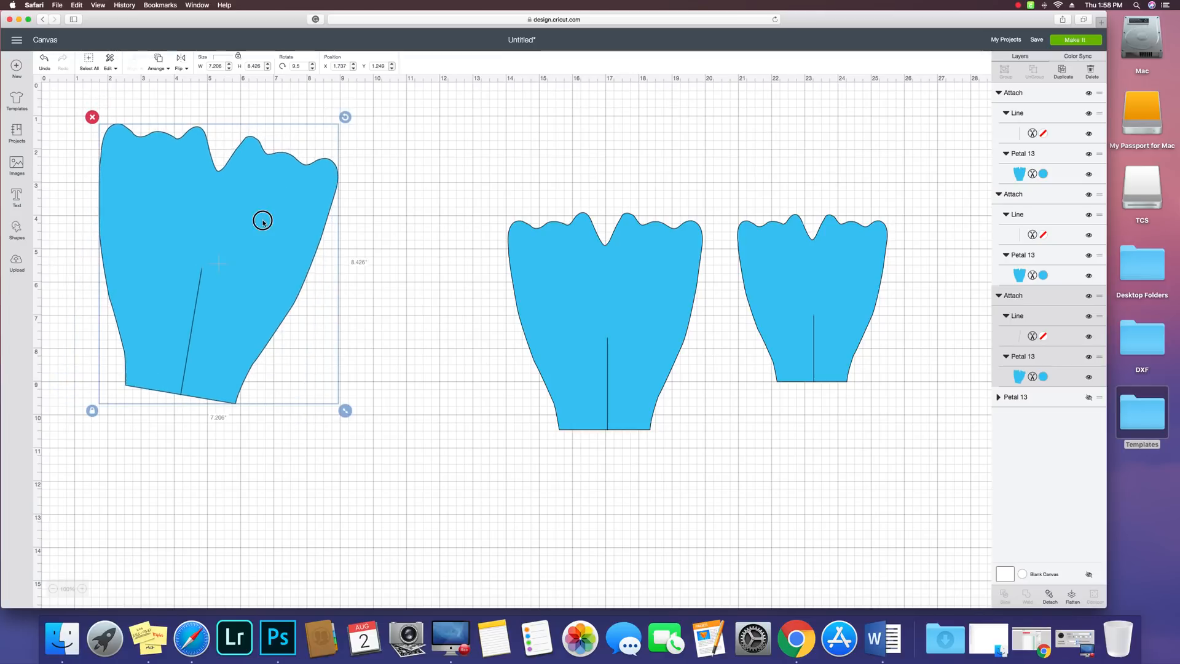
{"action": "left_click_drag", "start_coordinate": [260, 219], "coordinate": [222, 189]}
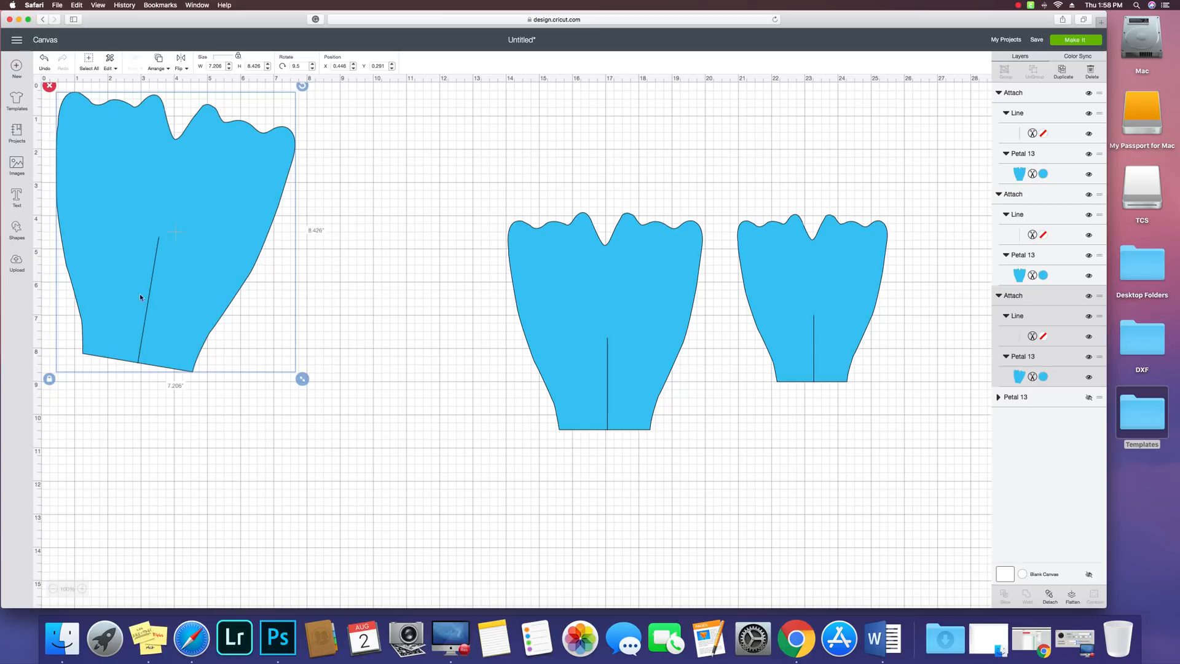
{"action": "left_click_drag", "start_coordinate": [232, 239], "coordinate": [219, 233]}
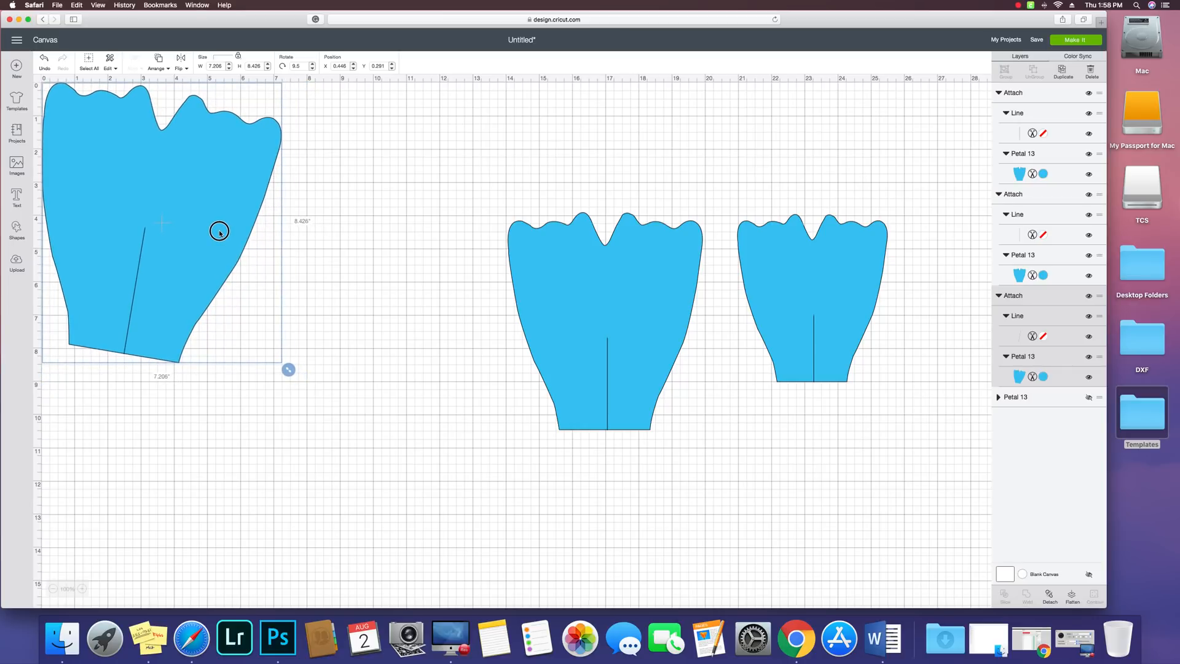
Step: Rotate the medium petal to about 66.6 degrees, place it under the large petal at about X 3.8, Y 5.1, and clear the selection
{"action": "left_click", "coordinate": [600, 315]}
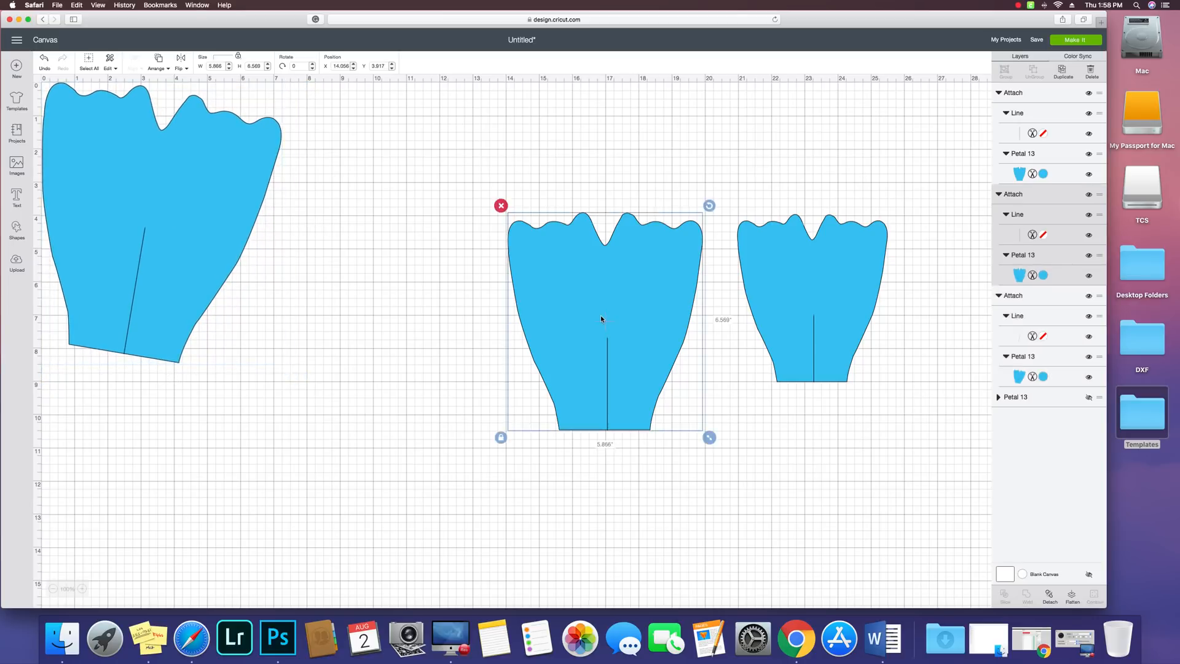
{"action": "left_click_drag", "start_coordinate": [706, 205], "coordinate": [317, 389]}
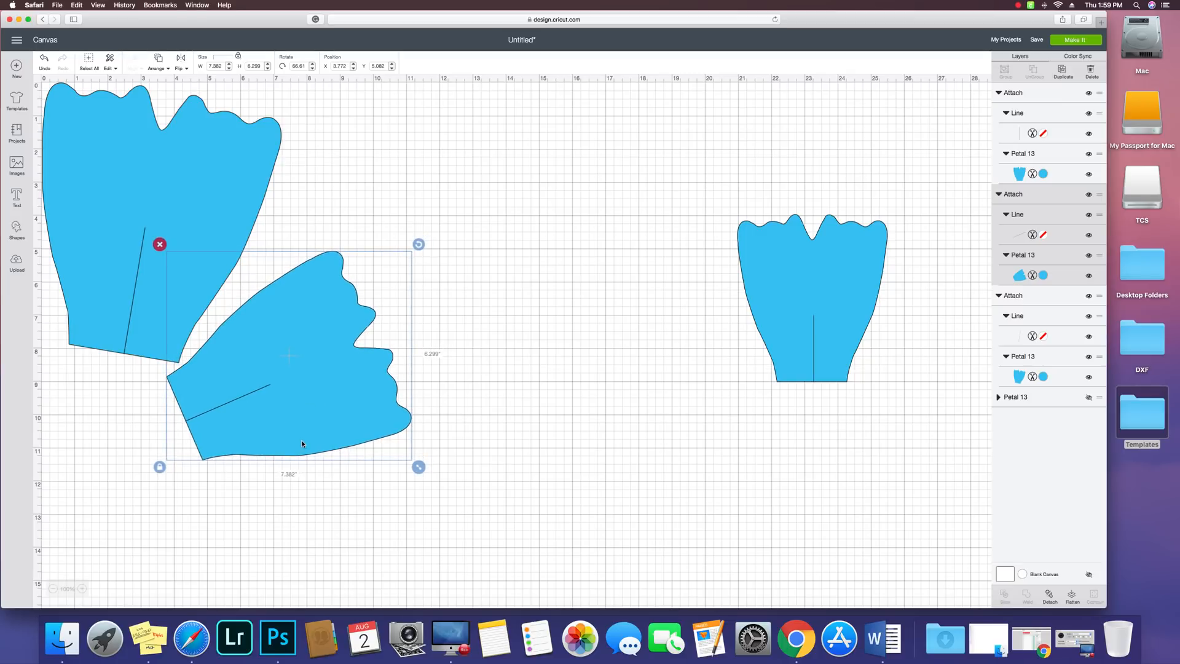
{"action": "left_click", "coordinate": [254, 490]}
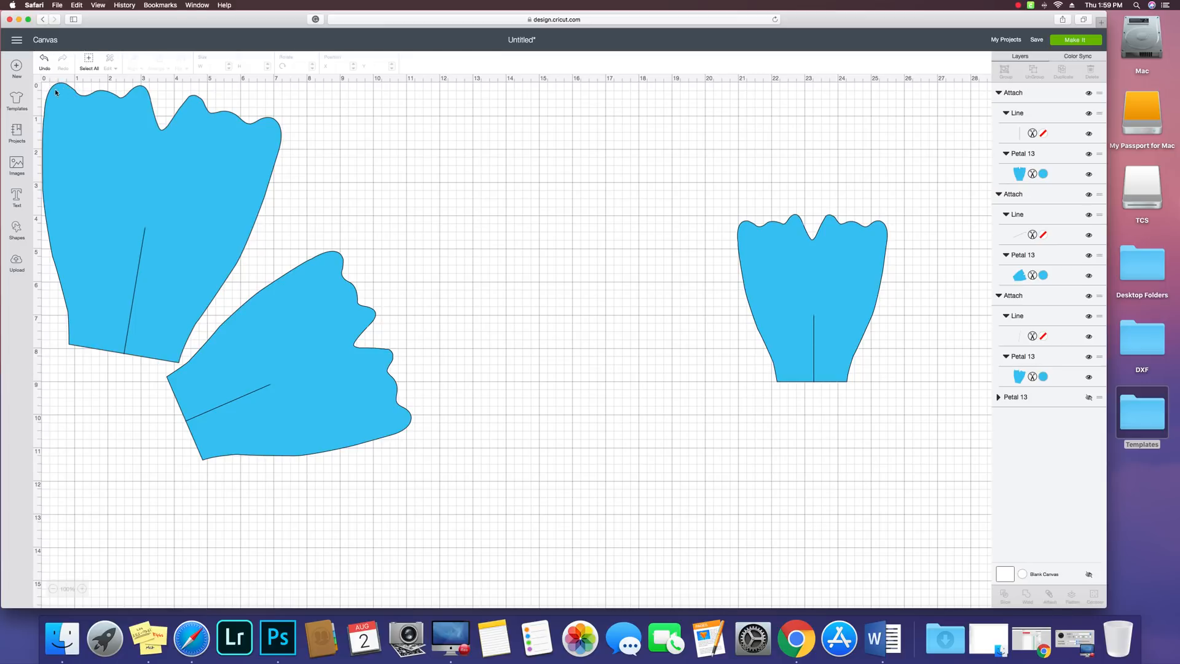
Step: Align the large petal exactly with the canvas origin at X 0, Y 0, and clear the selection
{"action": "left_click_drag", "start_coordinate": [45, 88], "coordinate": [42, 85]}
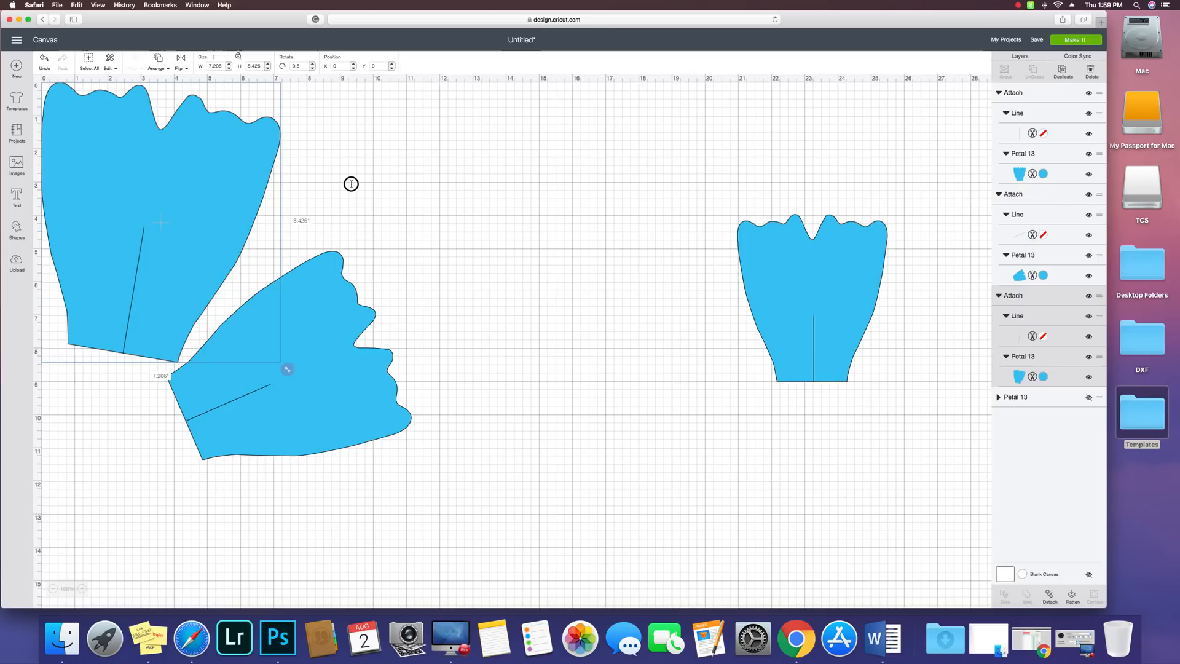
{"action": "left_click", "coordinate": [410, 101]}
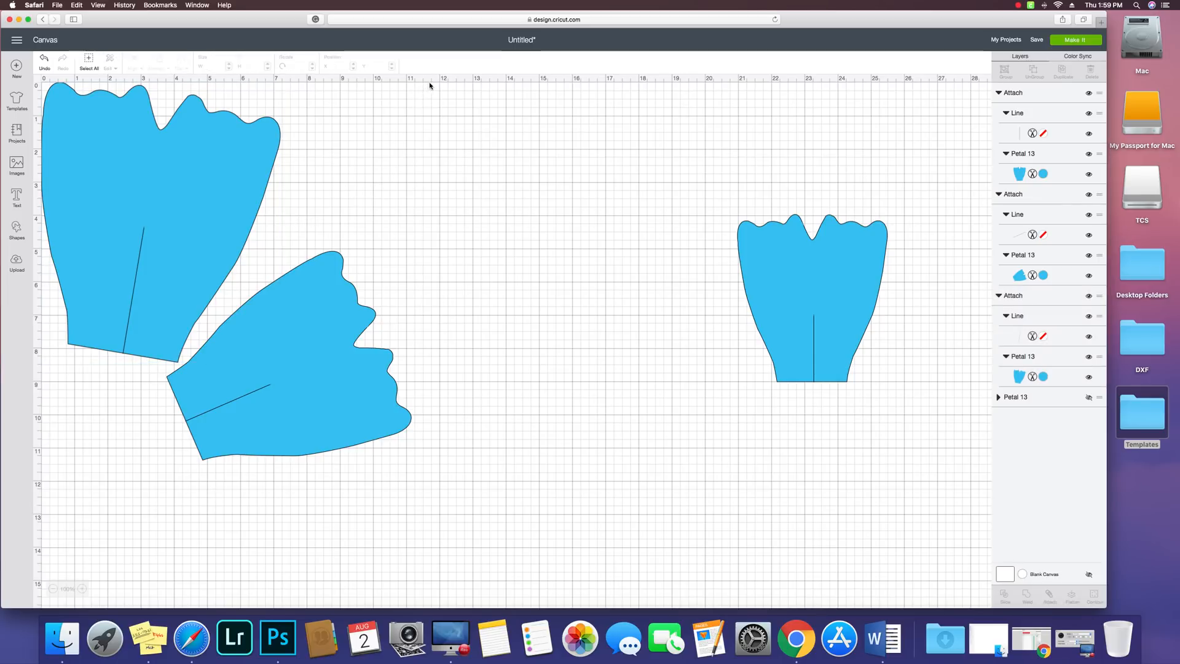
{"action": "left_click", "coordinate": [433, 84]}
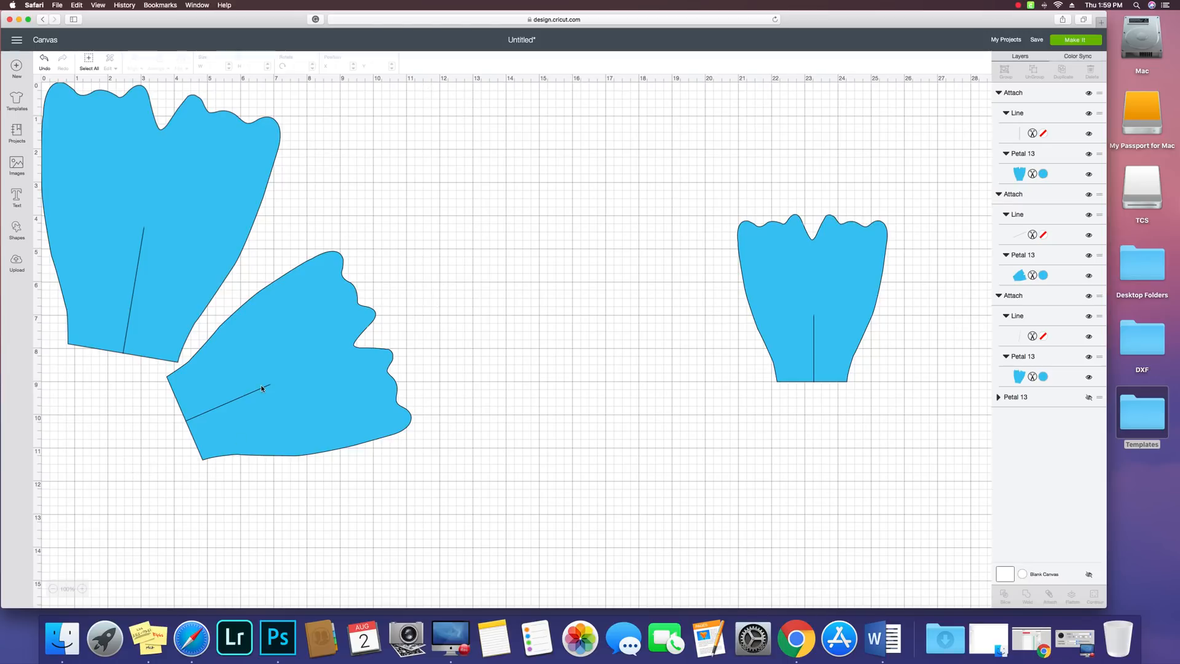
Step: Rotate the medium petal further to about 73.8 degrees and shift it to about X 4.2, Y 5.5
{"action": "left_click_drag", "start_coordinate": [248, 403], "coordinate": [240, 403]}
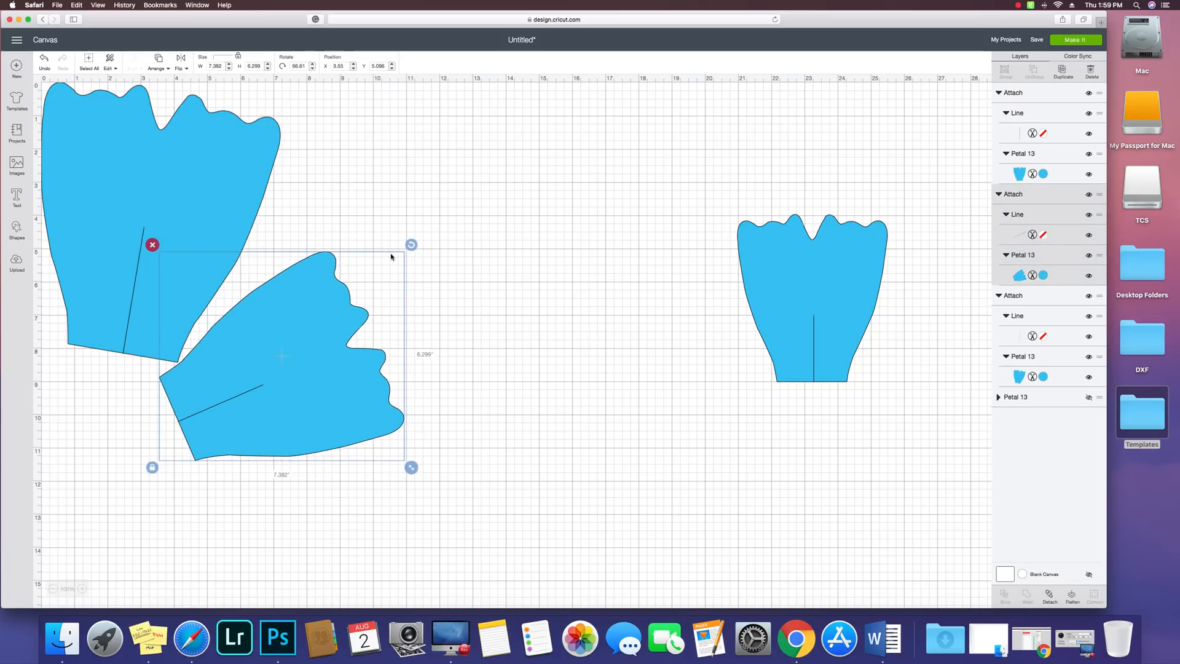
{"action": "left_click_drag", "start_coordinate": [411, 243], "coordinate": [415, 266]}
{"action": "left_click_drag", "start_coordinate": [339, 314], "coordinate": [364, 321]}
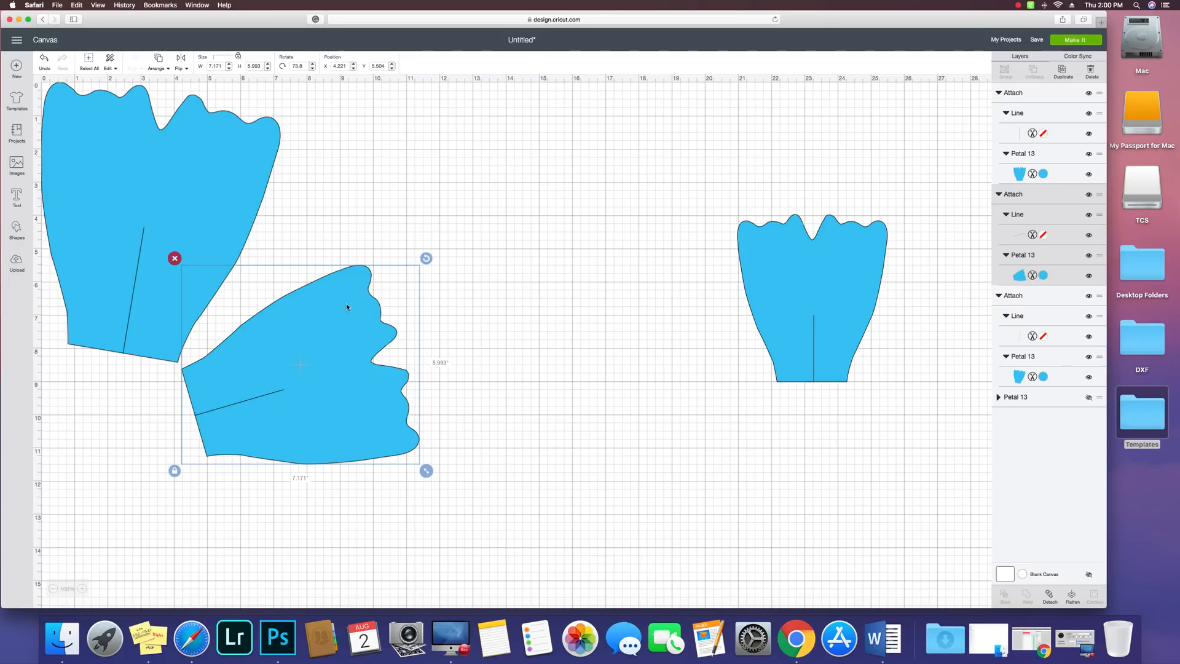
Step: Move the small petal beside the large one and above the medium one, at about X 7.2, Y 0, and clear the selection
{"action": "left_click", "coordinate": [637, 372]}
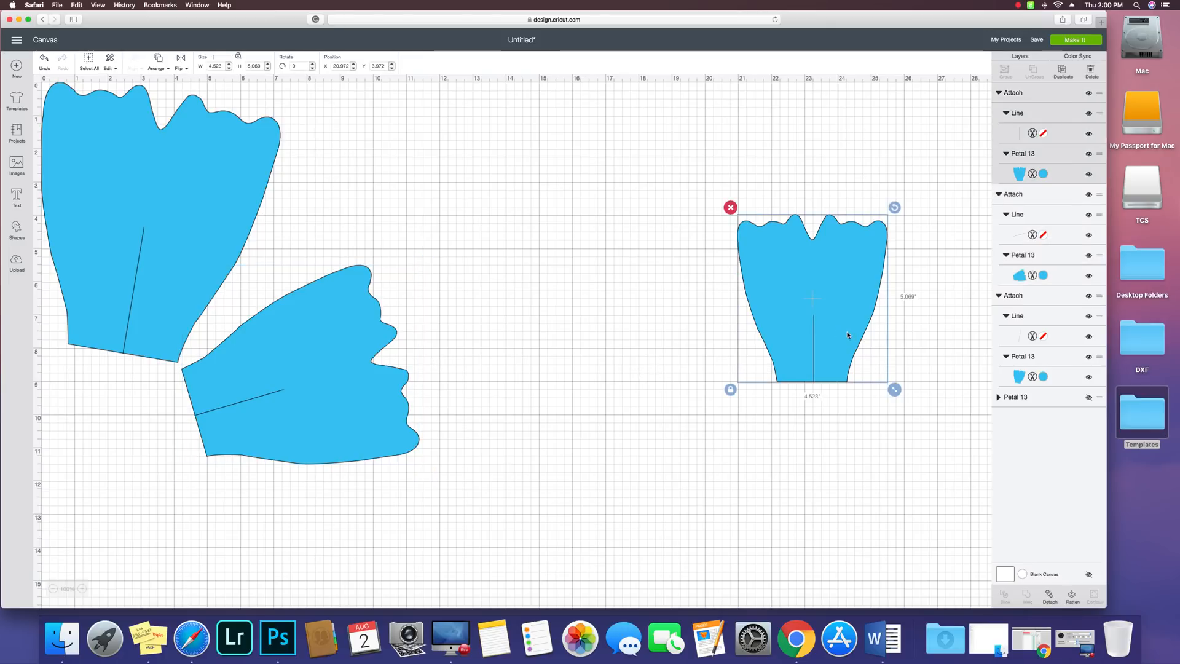
{"action": "left_click_drag", "start_coordinate": [847, 343], "coordinate": [385, 200]}
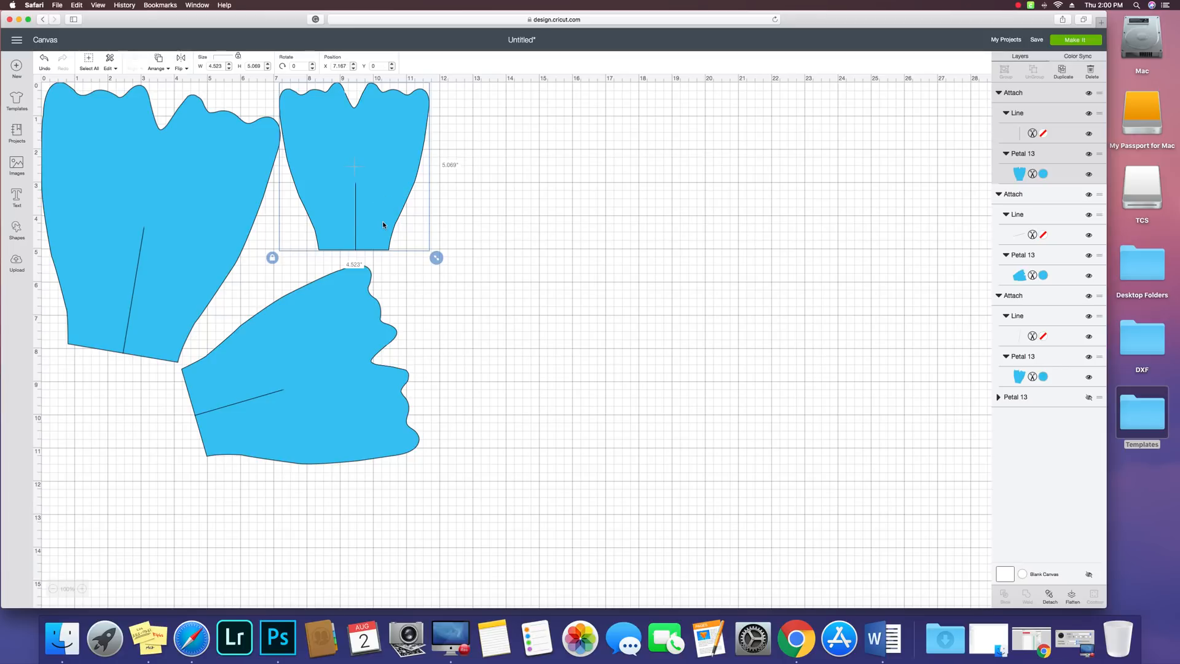
{"action": "left_click", "coordinate": [592, 343]}
Step: Turn the medium petal back to about 69 degrees, fit it closely between the others at about X 3.9, Y 5.1, and deselect it
{"action": "left_click_drag", "start_coordinate": [338, 369], "coordinate": [335, 363]}
{"action": "mouse_move", "coordinate": [426, 251]}
{"action": "left_mouse_down"}
{"action": "mouse_move", "coordinate": [356, 375]}
{"action": "mouse_move", "coordinate": [279, 375]}
{"action": "mouse_move", "coordinate": [287, 395]}
{"action": "mouse_move", "coordinate": [464, 366]}
{"action": "mouse_move", "coordinate": [413, 240]}
{"action": "left_mouse_up"}
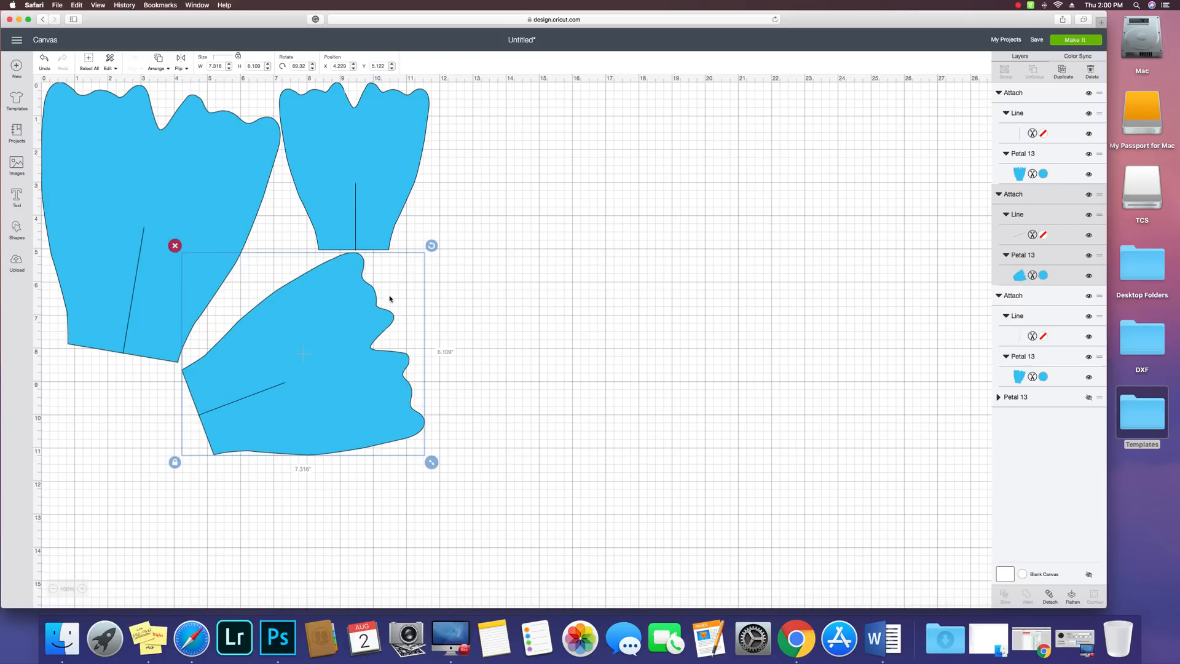
{"action": "left_click_drag", "start_coordinate": [348, 326], "coordinate": [343, 327]}
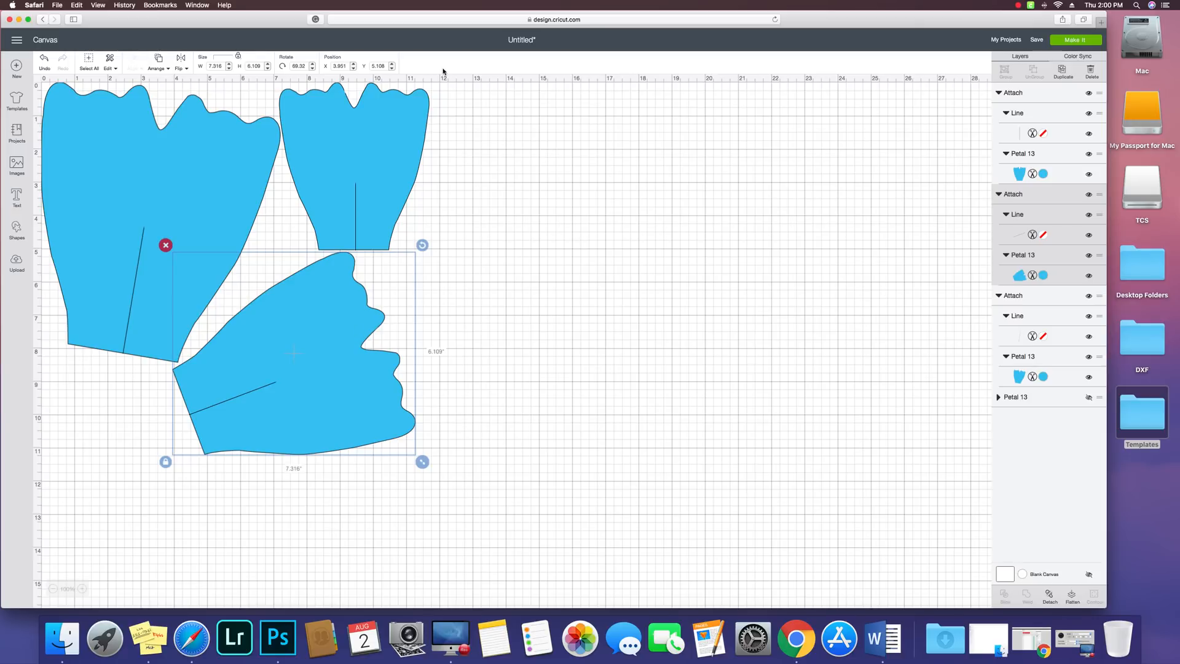
{"action": "left_click", "coordinate": [469, 369]}
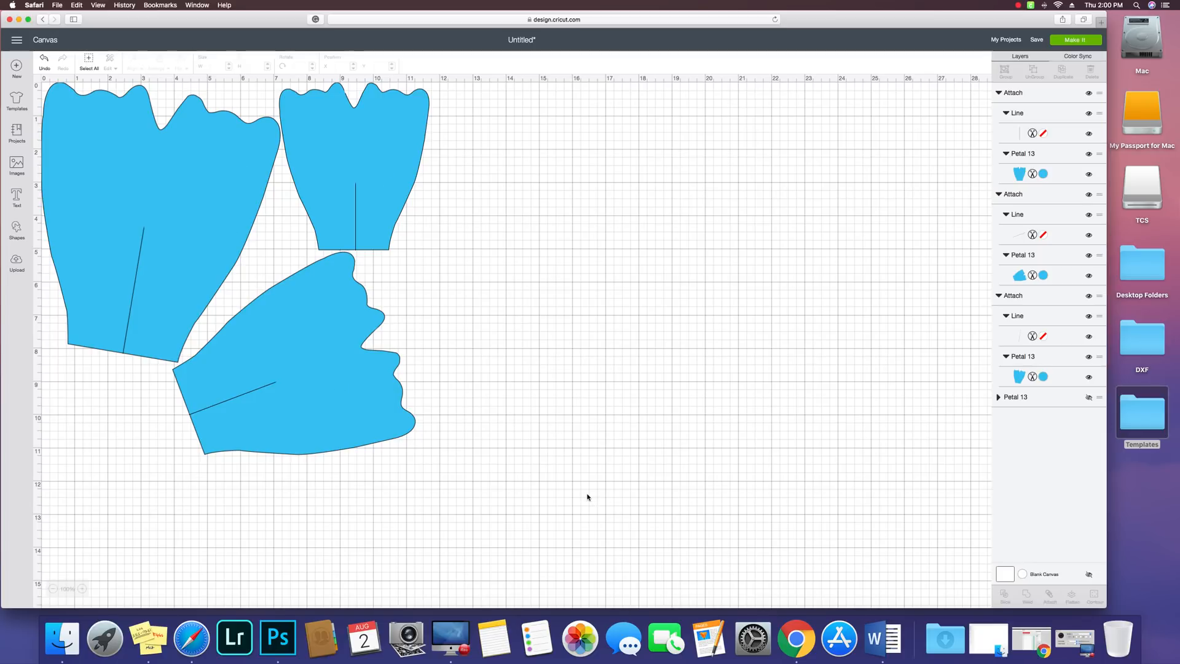
Step: Attach all three petal sets into one layout and send it to the cutting mat preview
{"action": "left_click_drag", "start_coordinate": [588, 497], "coordinate": [189, 204]}
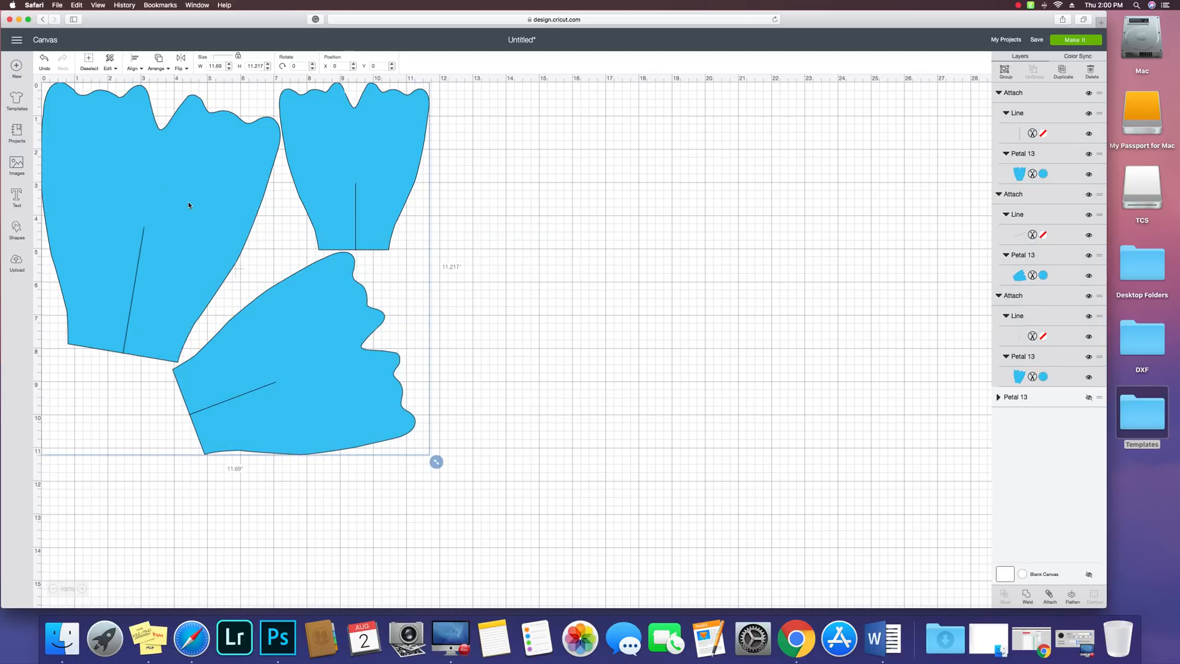
{"action": "left_click", "coordinate": [1050, 597]}
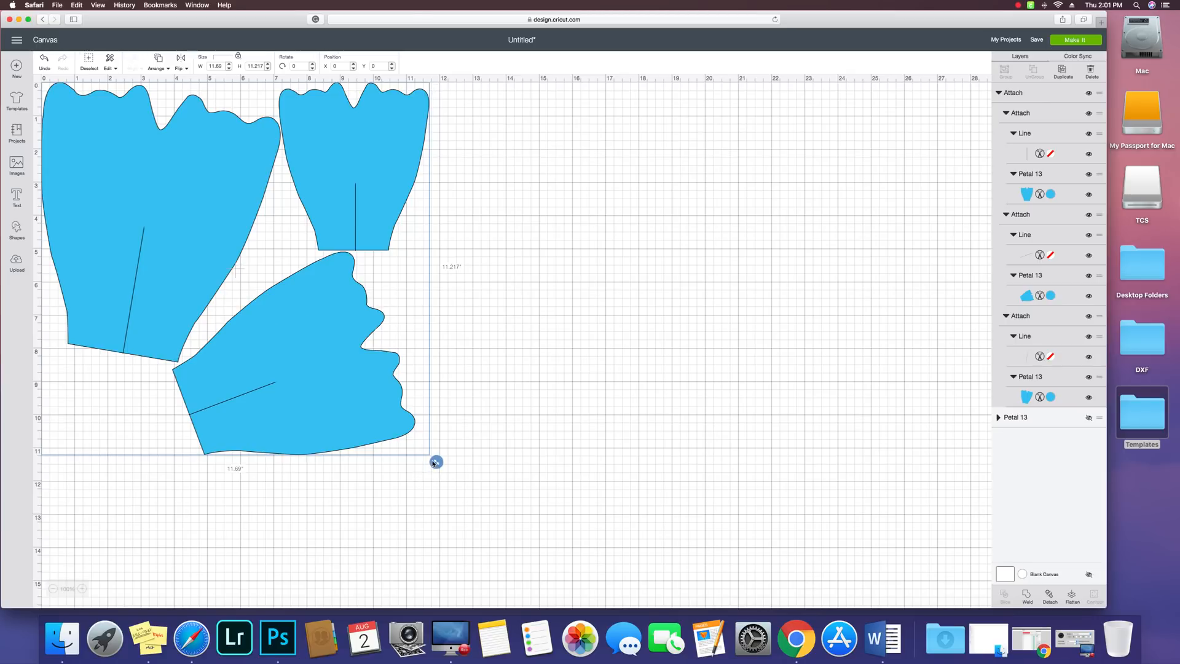
{"action": "left_click", "coordinate": [1095, 46]}
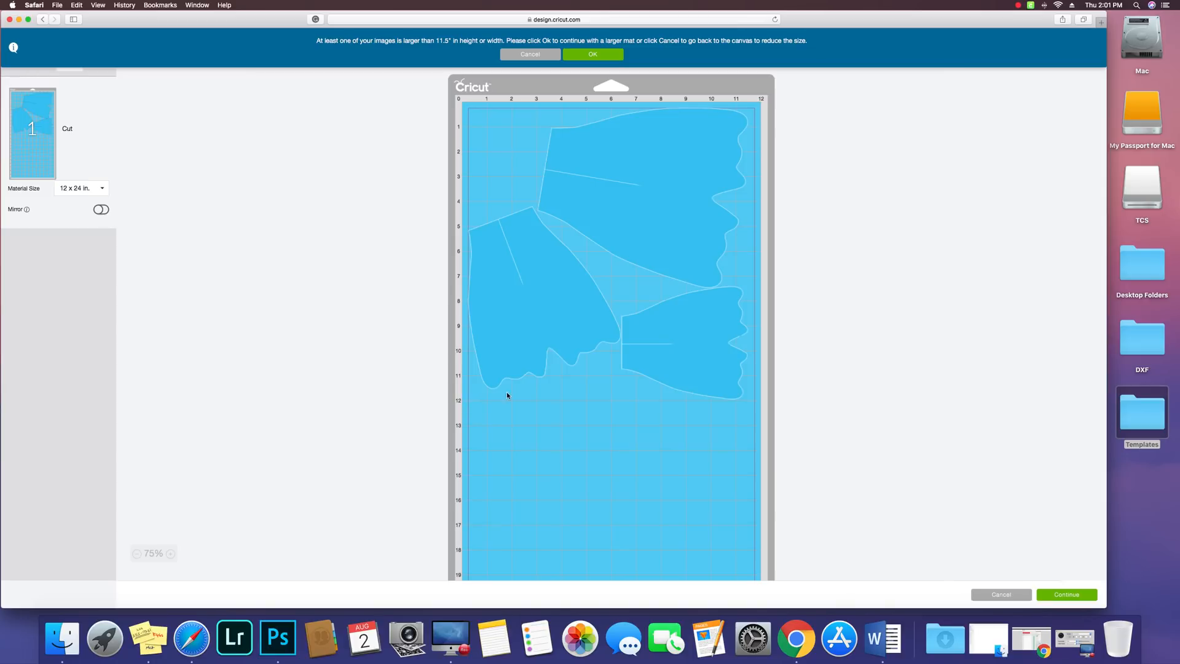
Step: Check how the attached petals fit on the cutting mat and view the layout's mat options
{"action": "left_click", "coordinate": [729, 384]}
{"action": "left_click", "coordinate": [746, 398]}
{"action": "left_click", "coordinate": [734, 391]}
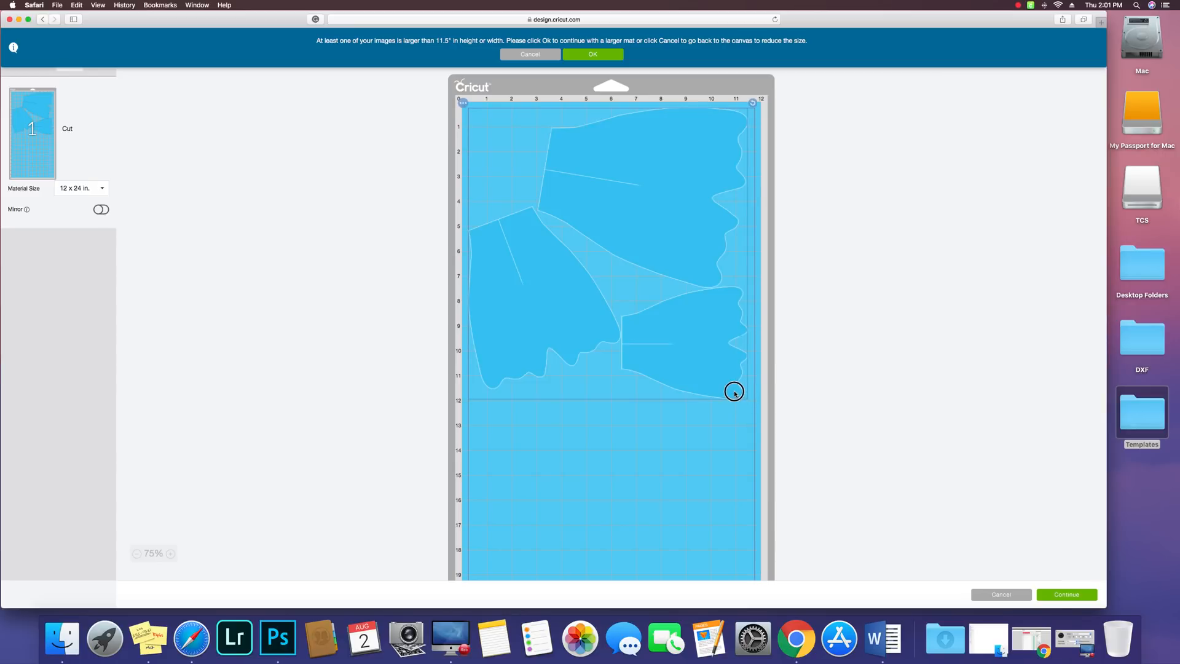
{"action": "left_click", "coordinate": [463, 103]}
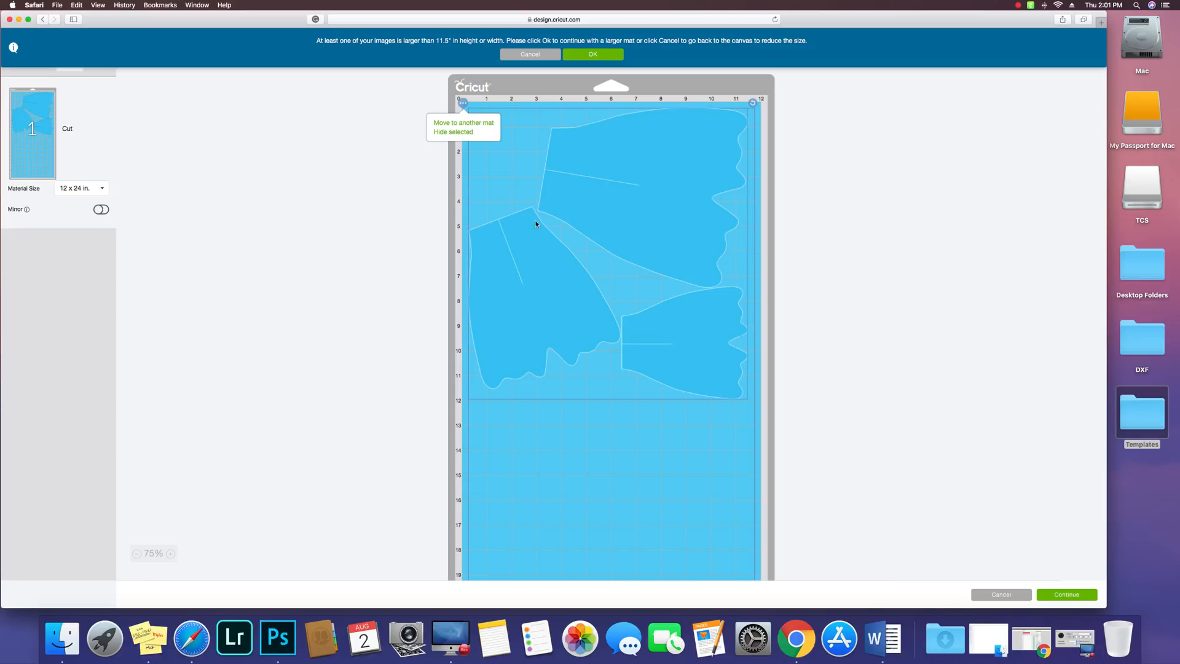
{"action": "left_click", "coordinate": [650, 427]}
{"action": "left_click", "coordinate": [665, 332]}
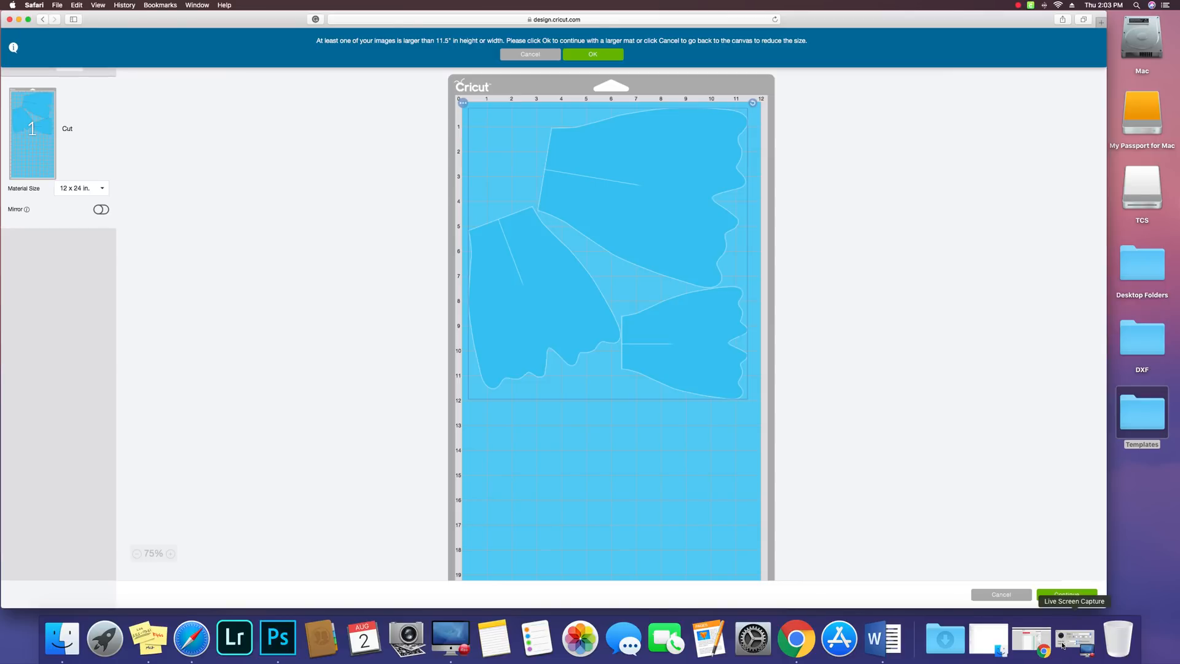
{"action": "left_click", "coordinate": [1063, 646]}
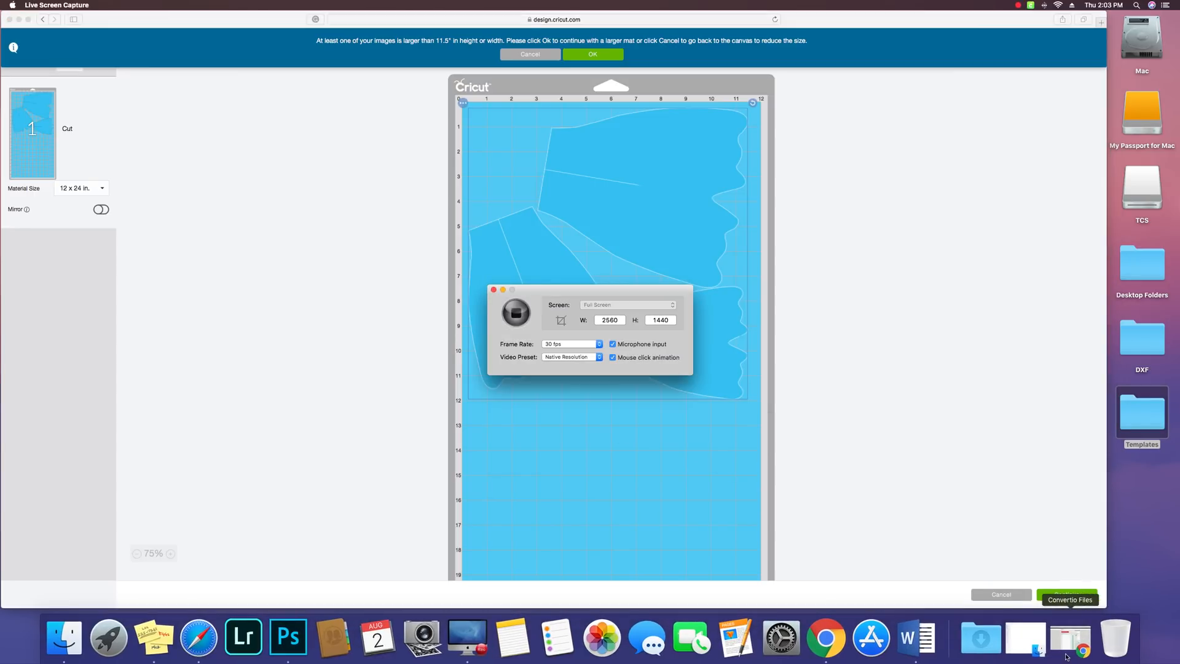